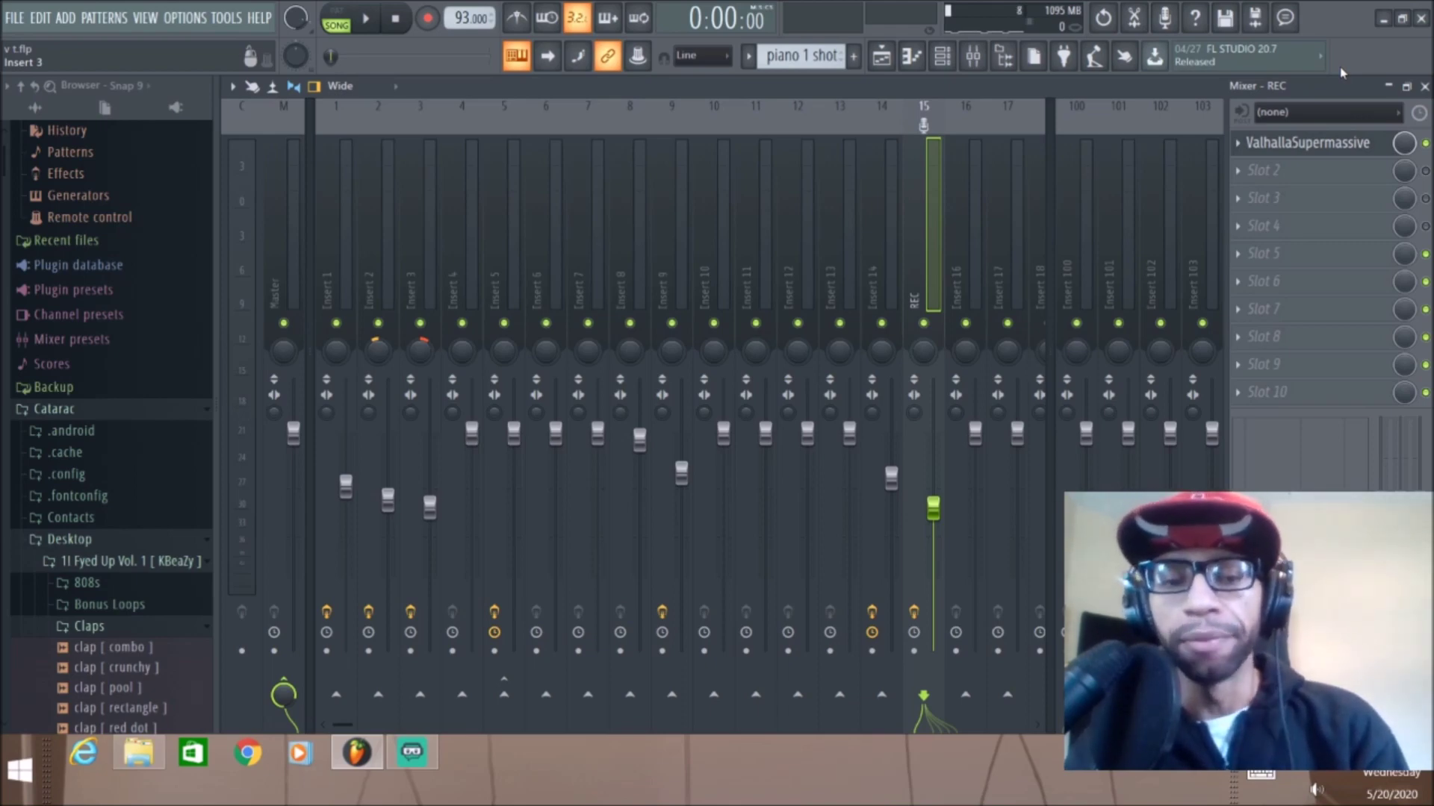
Step: Open ValhallaSupermassive on the REC mixer track and view its list of delay modes
left_click(1349, 153)
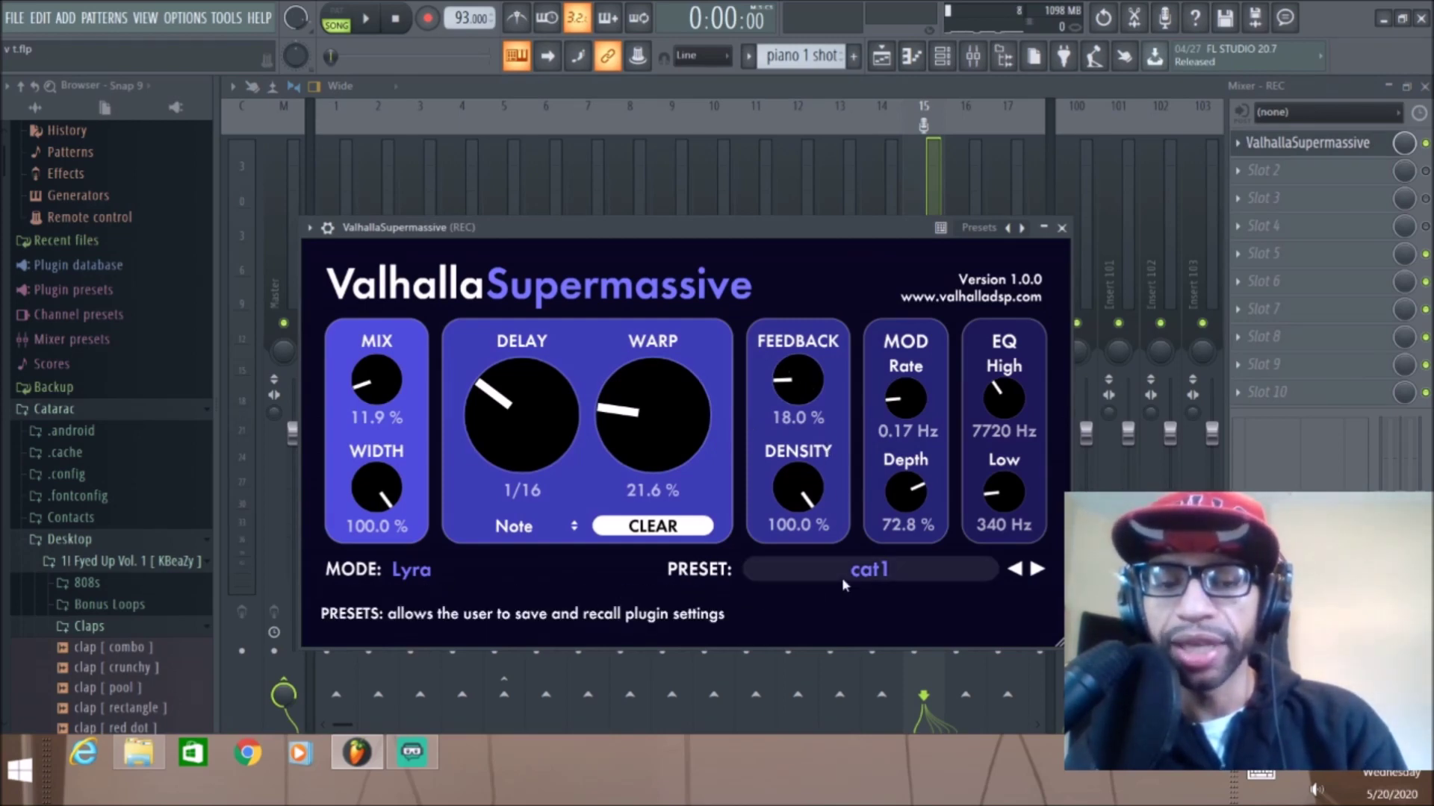
left_click(420, 573)
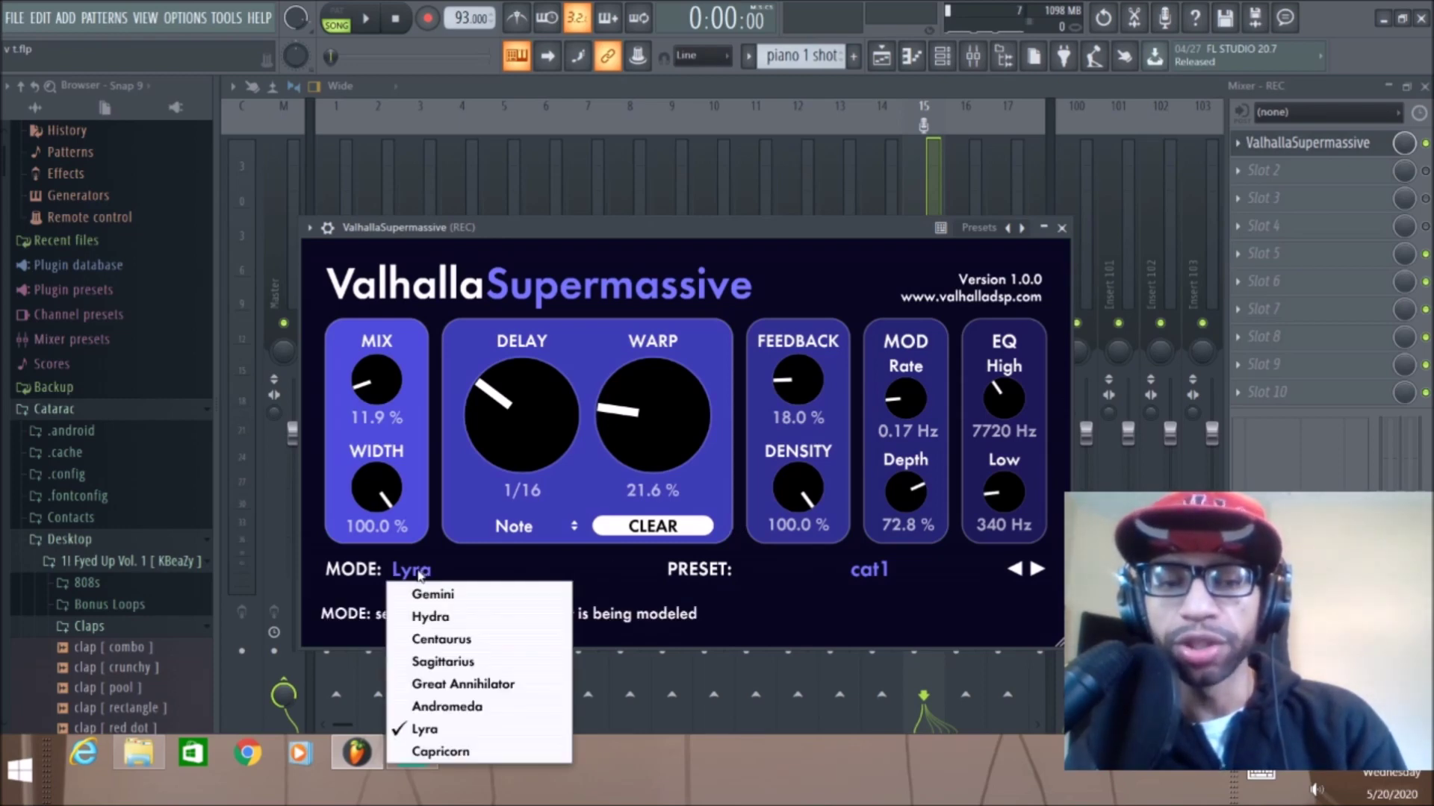
left_click(419, 573)
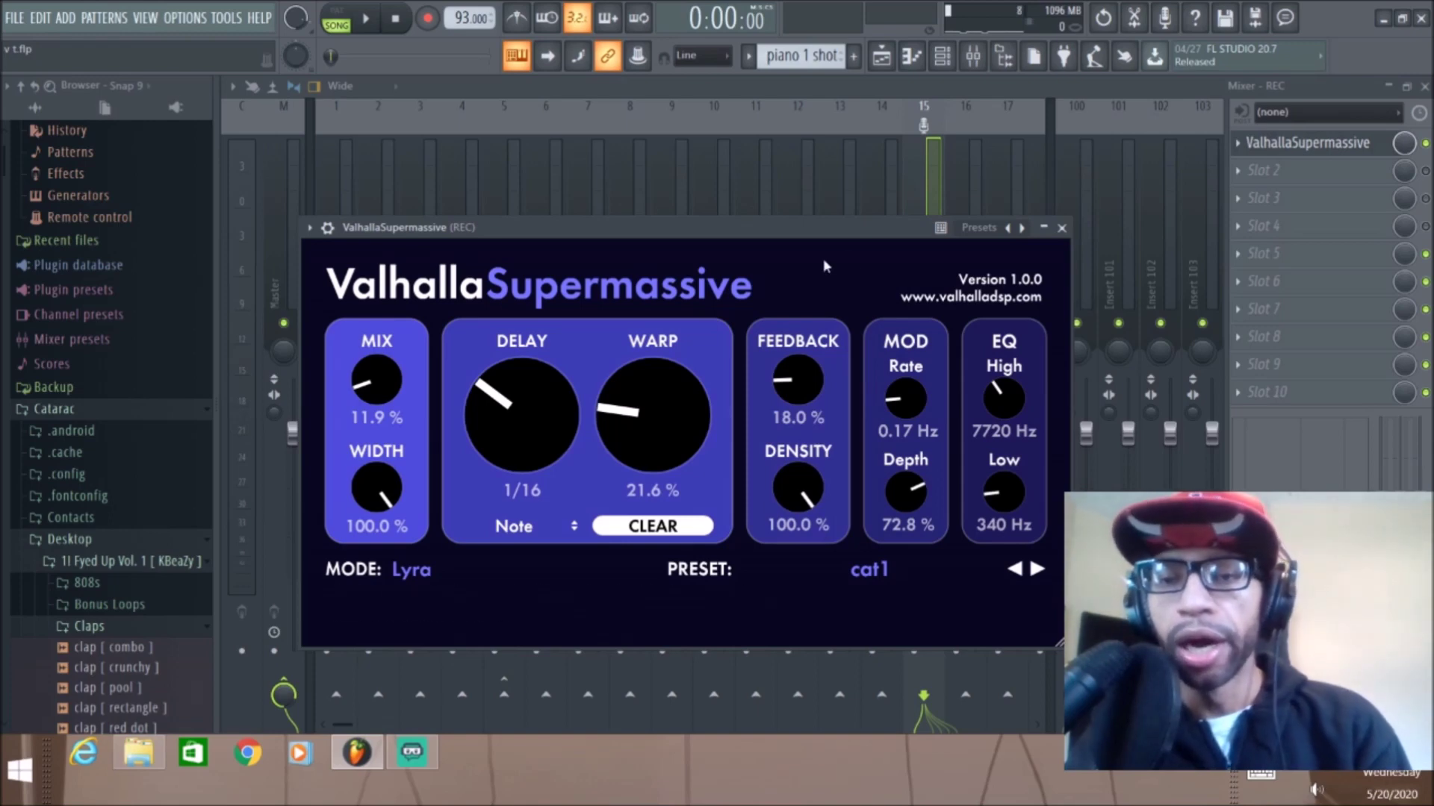
left_click(798, 125)
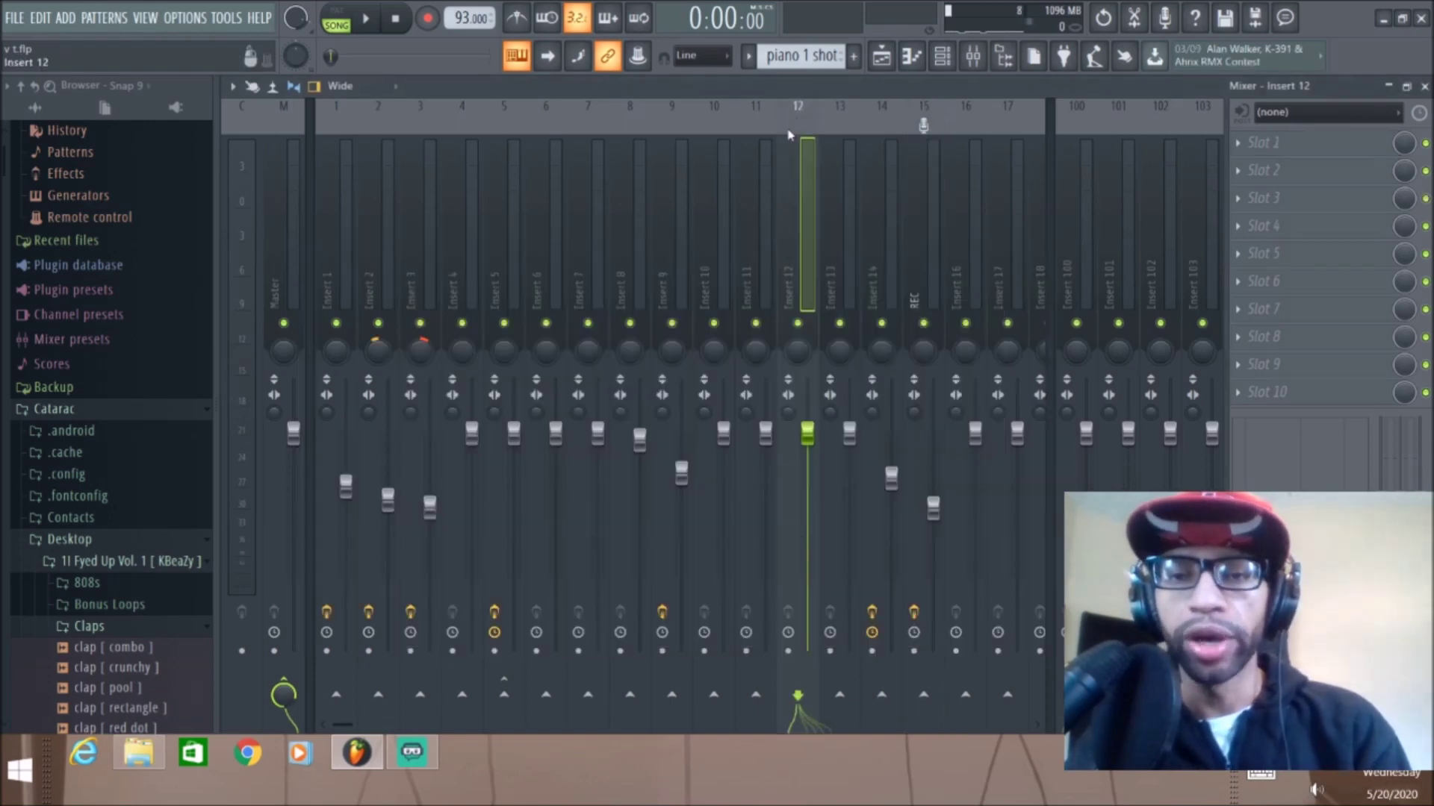
Step: Solo Track 1, which holds the piano 1 shot pattern, in the playlist
left_click(887, 63)
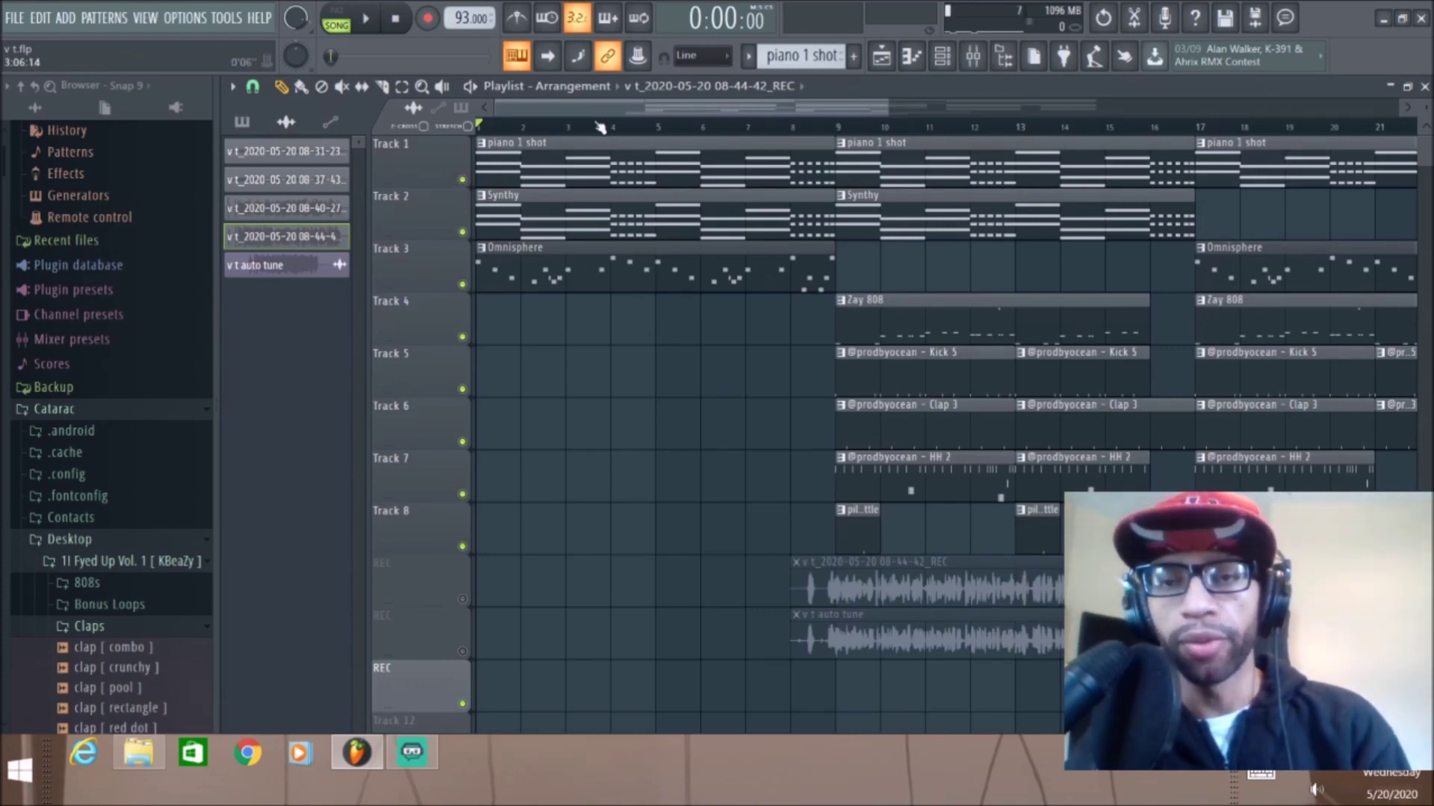
right_click(462, 180)
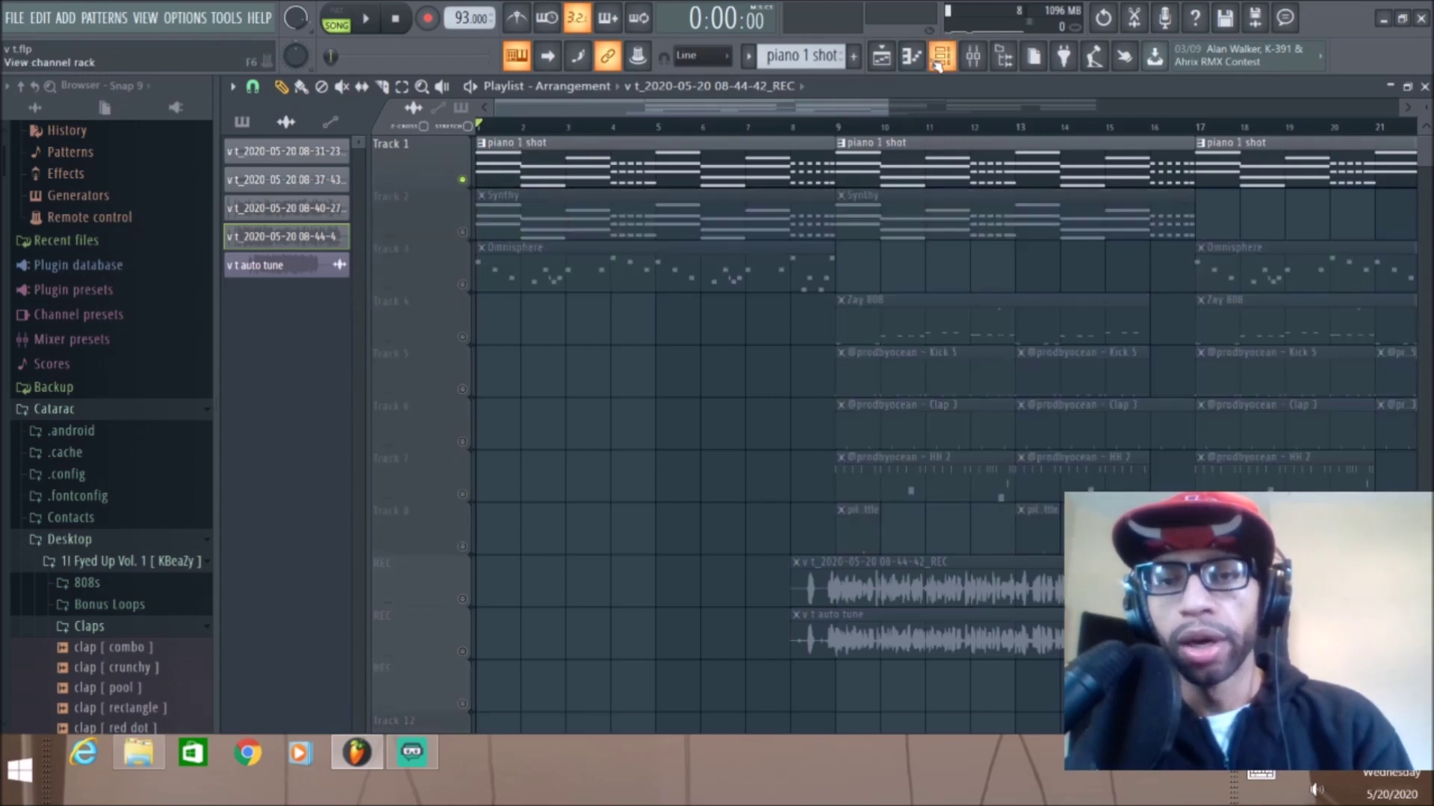
Step: Compare the piano on Insert 1 by playing it with ValhallaSupermassive bypassed and with it enabled
left_click(920, 60)
left_click(973, 55)
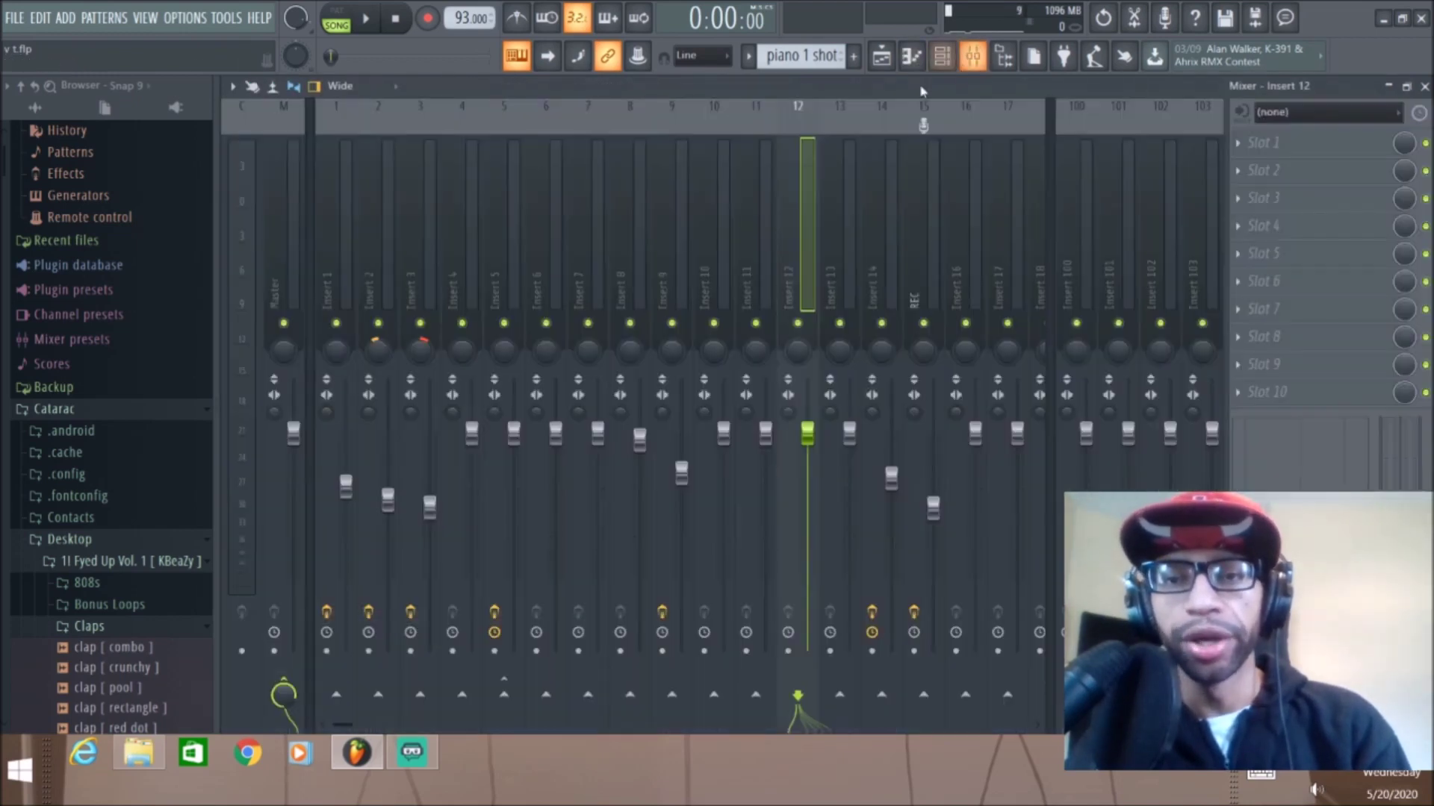
left_click(326, 279)
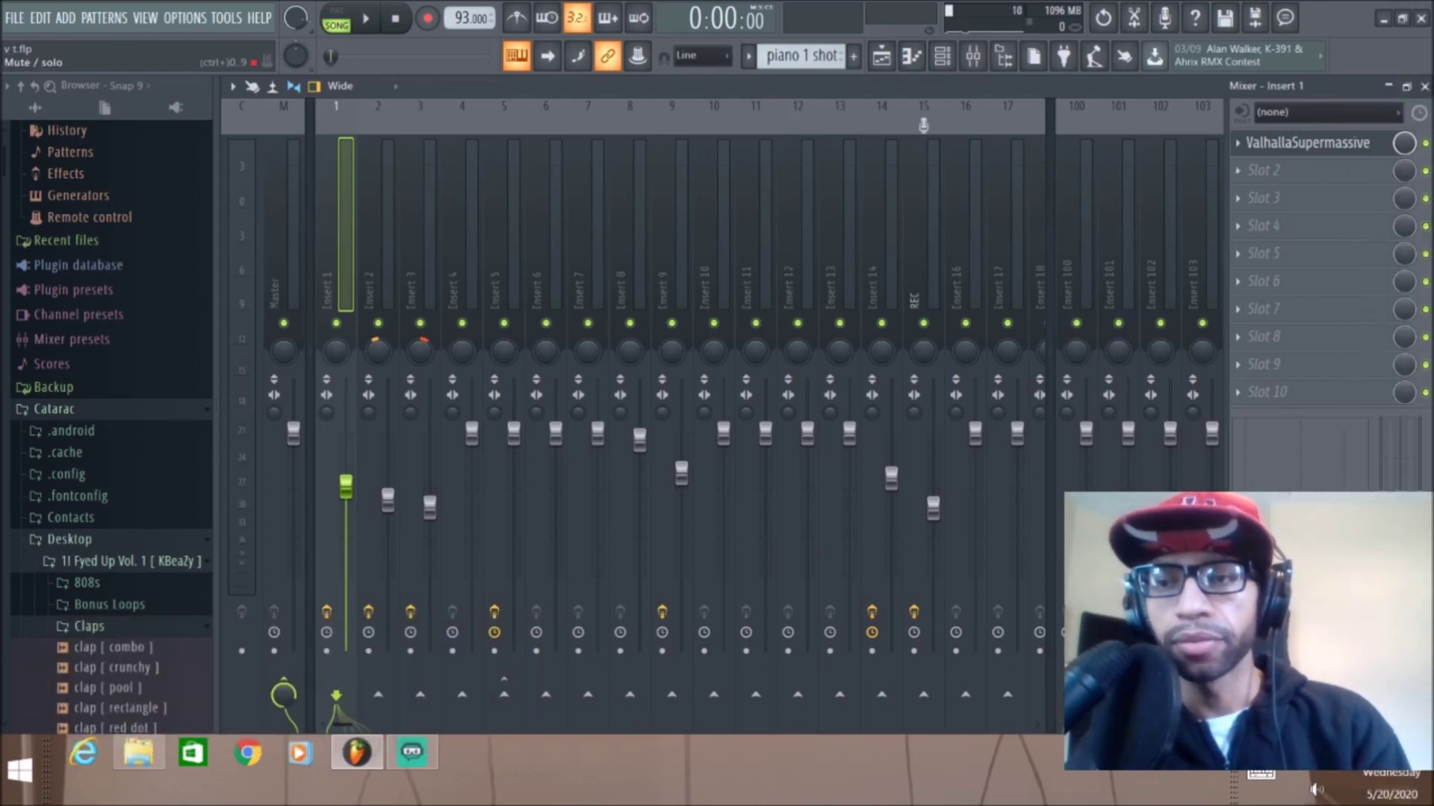
left_click(1426, 142)
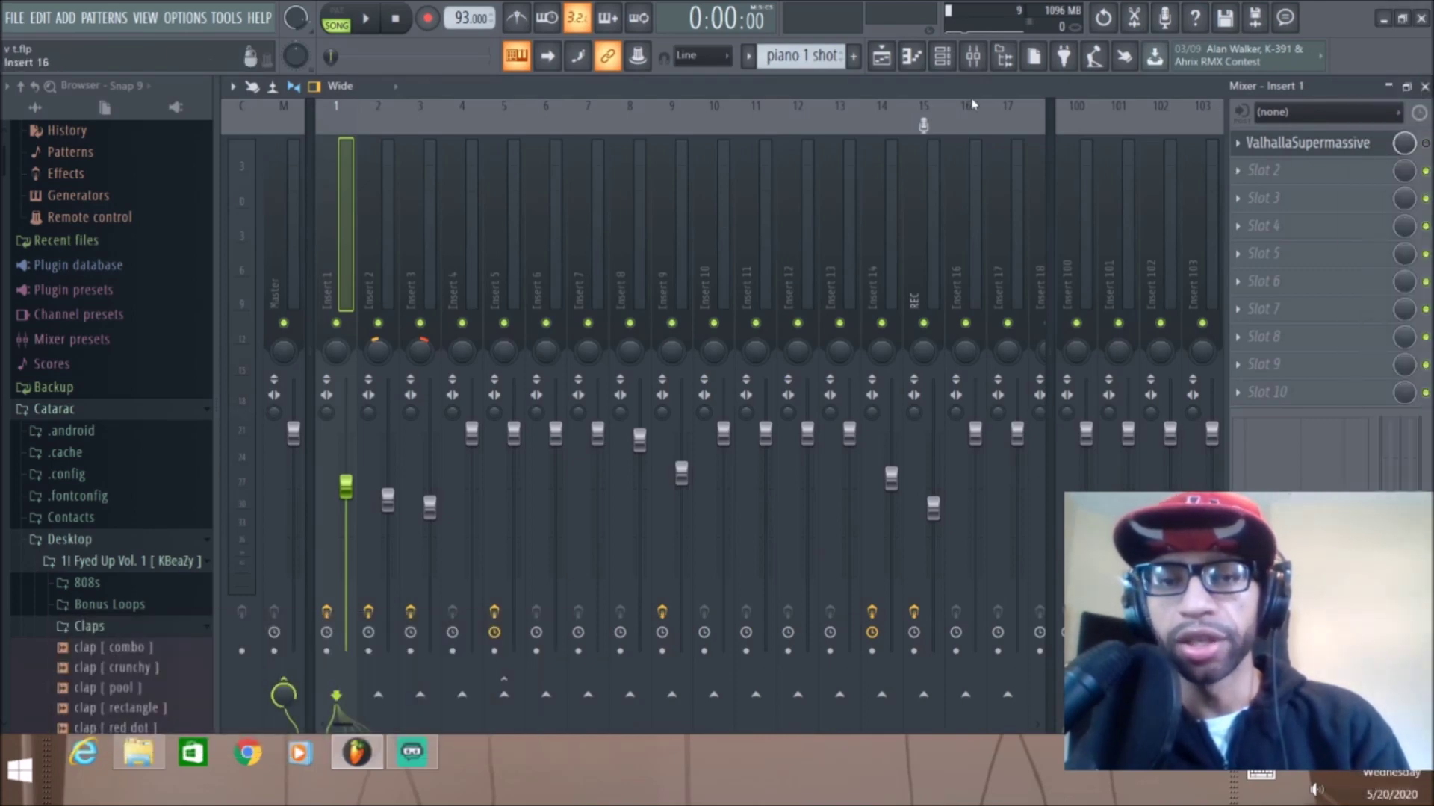
left_click(368, 19)
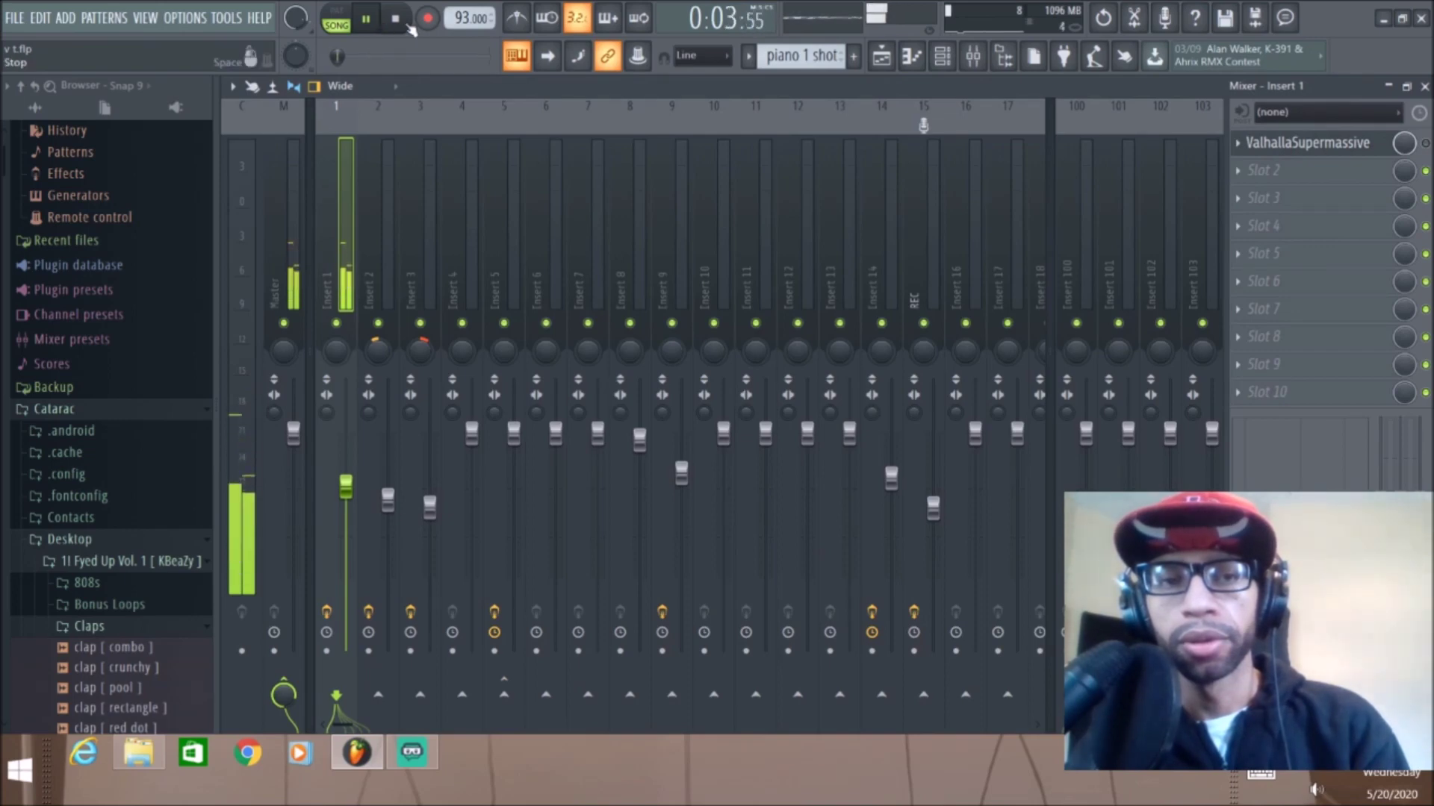
left_click(397, 20)
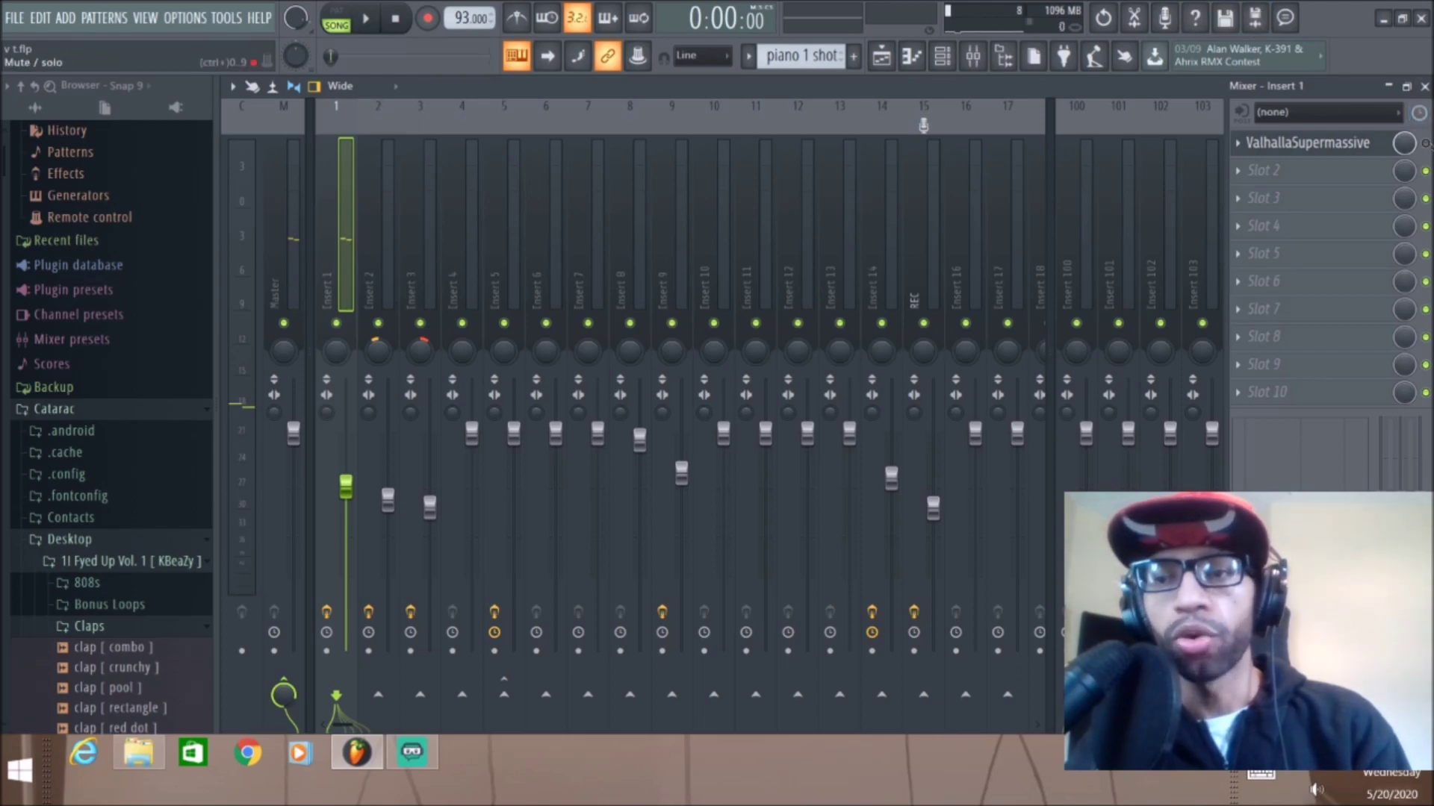
left_click(369, 23)
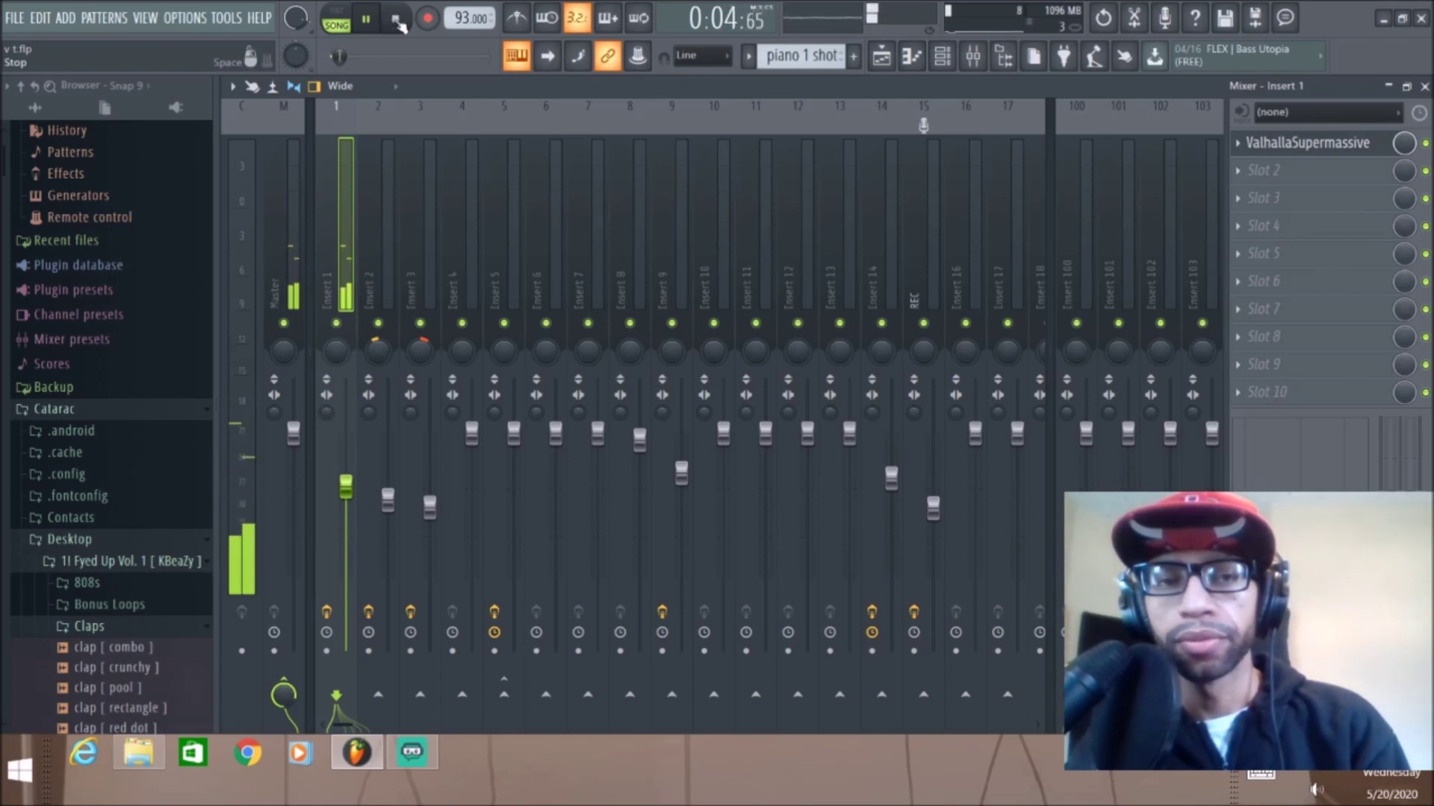
left_click(398, 21)
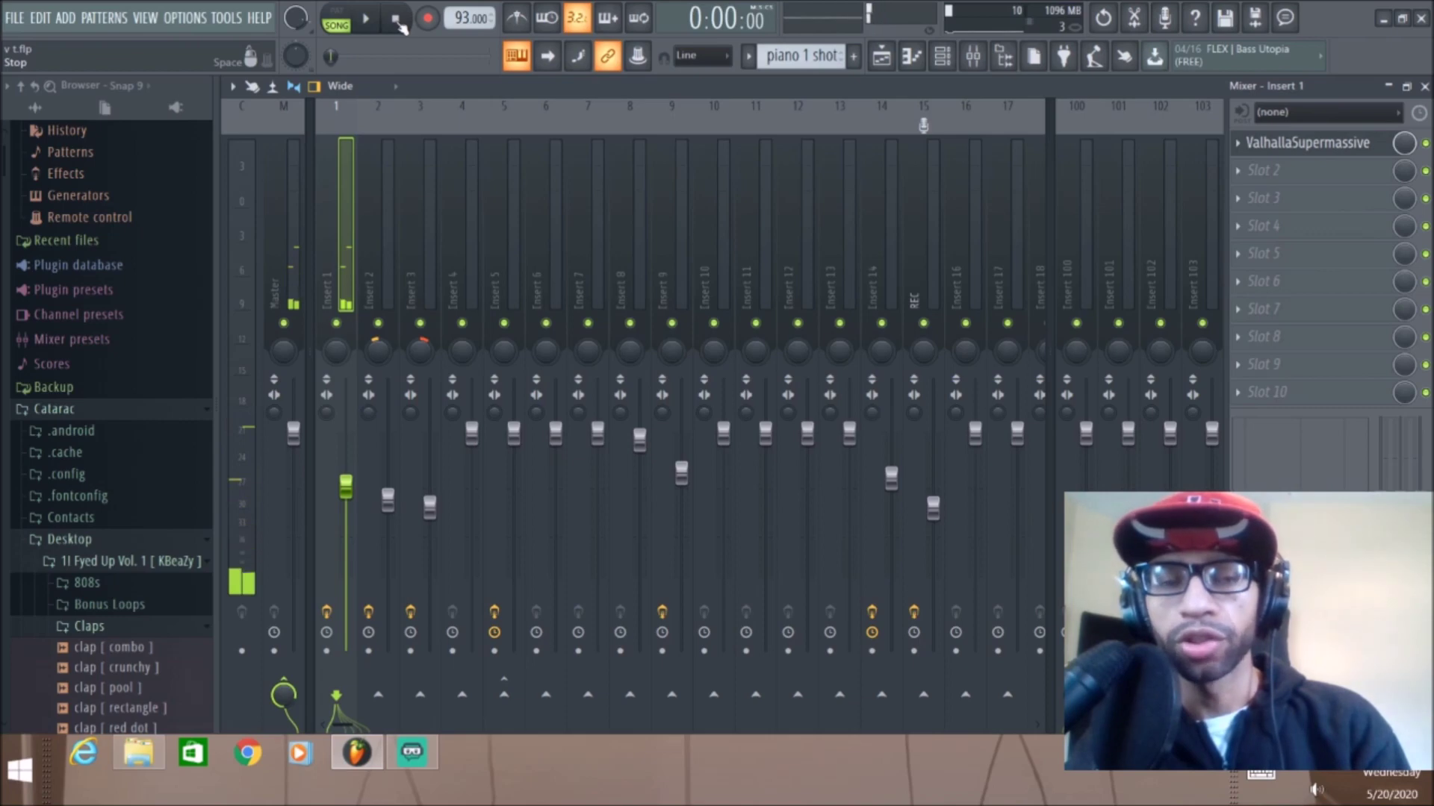
Step: Load ValhallaSupermassive into the first effect slot of the Master track and check the soloed piano in the playlist
left_click(282, 215)
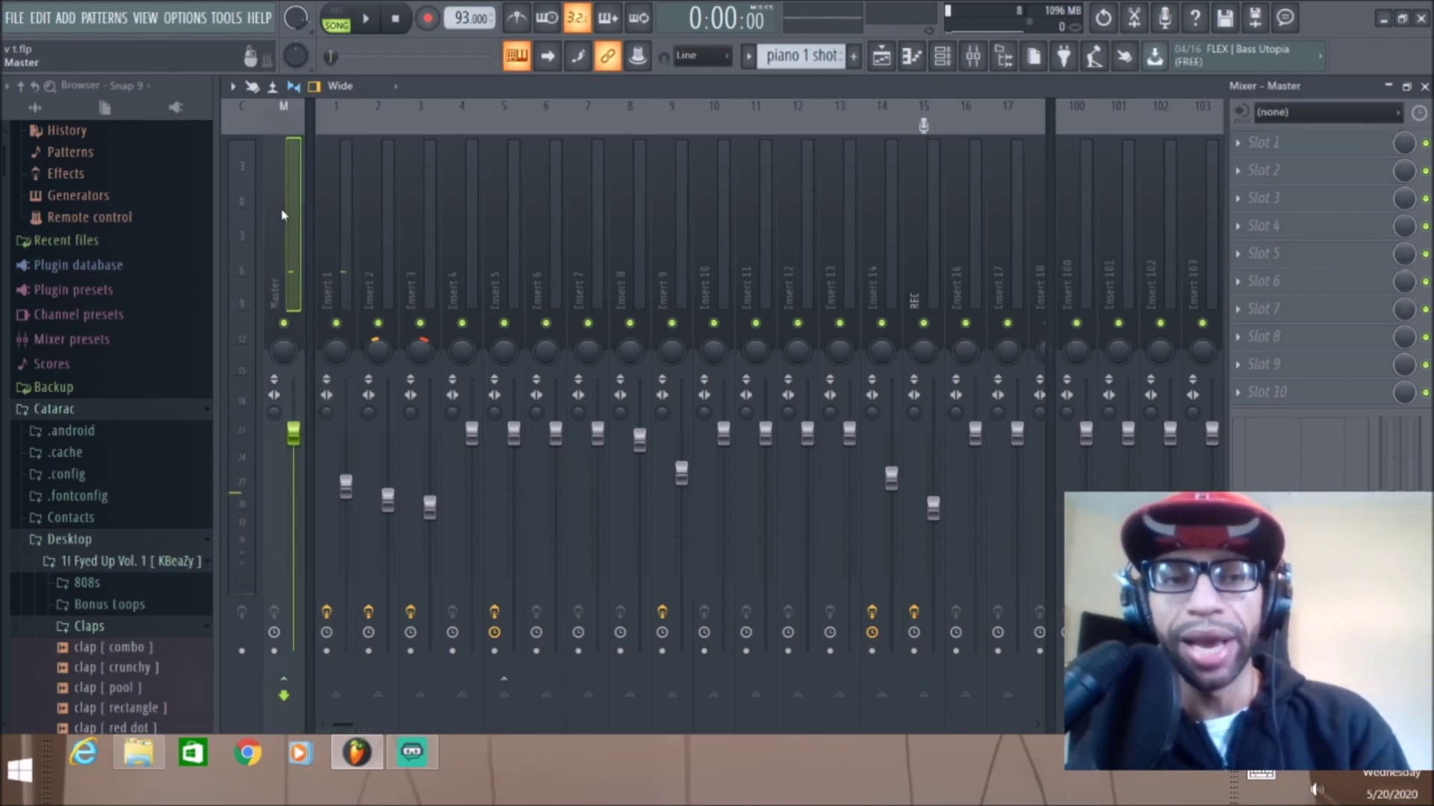
key("F5")
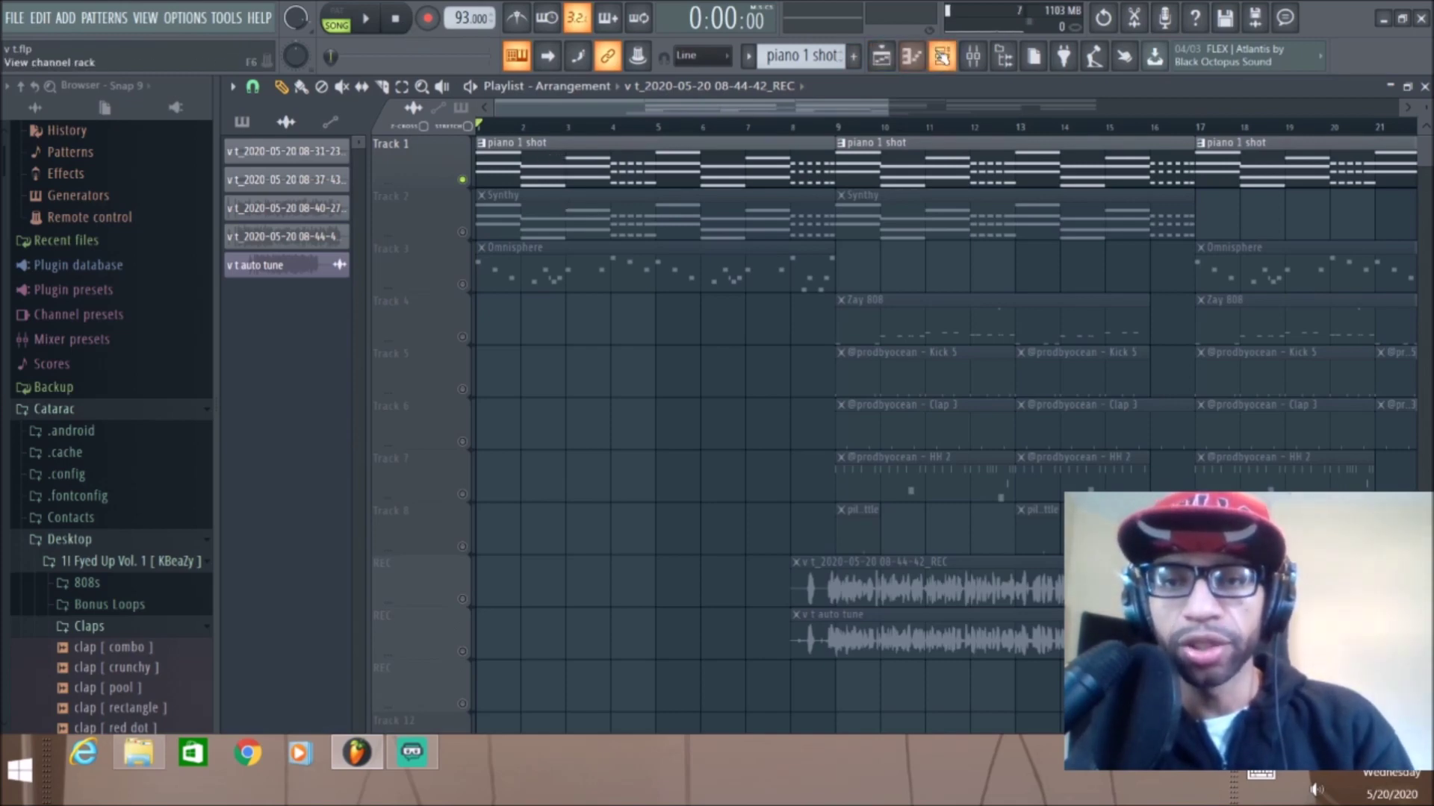
key("F6")
left_click(881, 57)
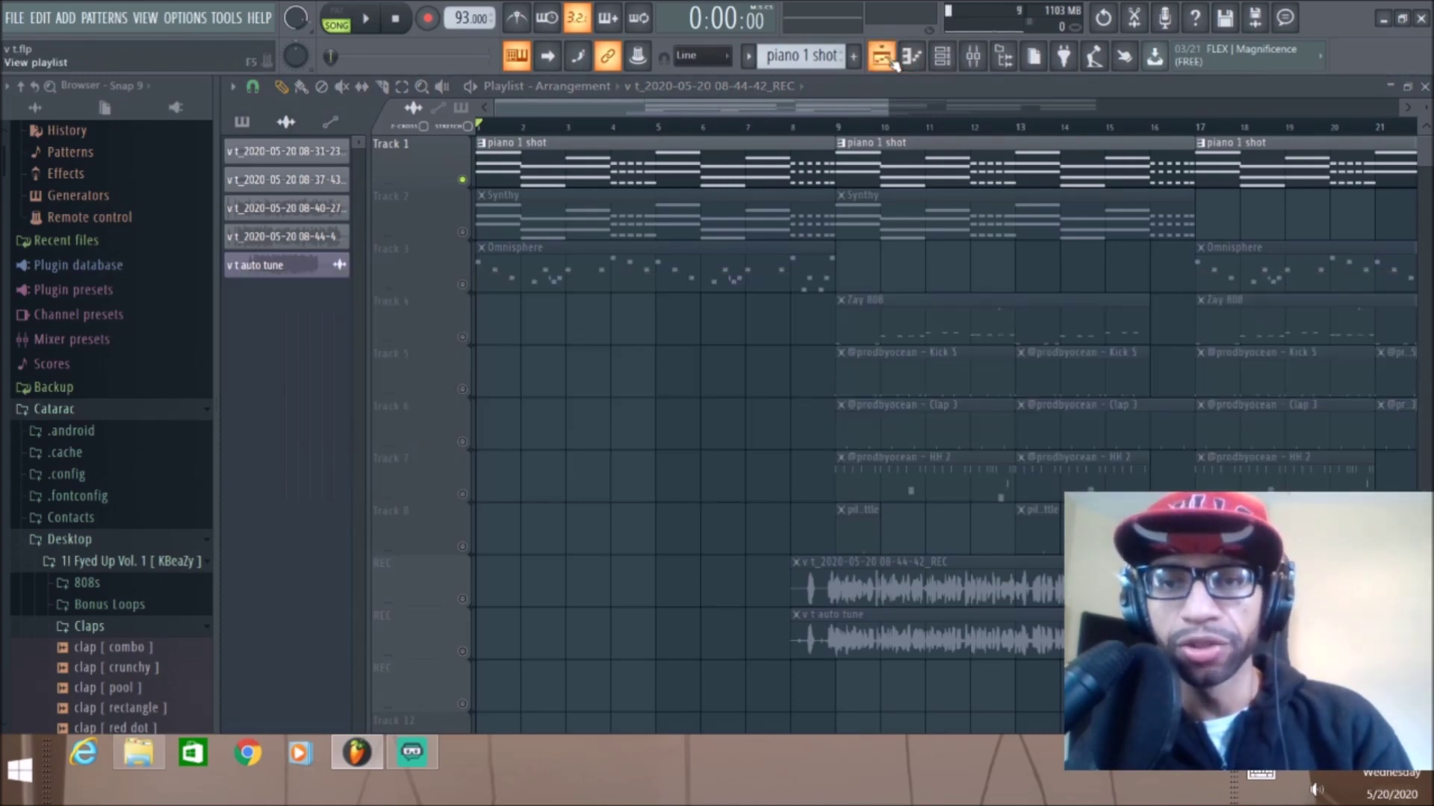
left_click(918, 60)
left_click(942, 57)
left_click(942, 57)
left_click(888, 64)
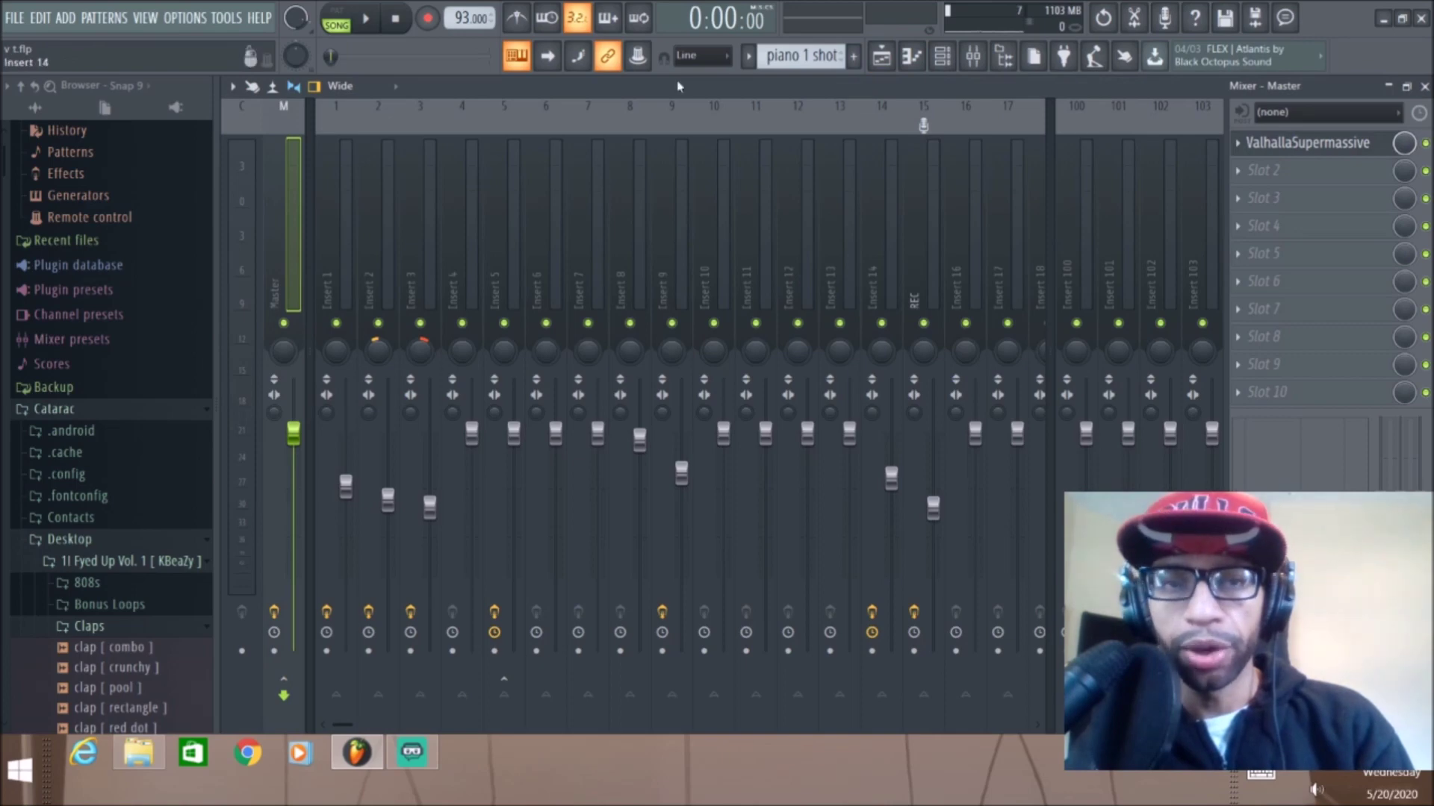
Step: Play the soloed piano, open ValhallaSupermassive on the Master track, and stop playback
left_click(881, 57)
key("space")
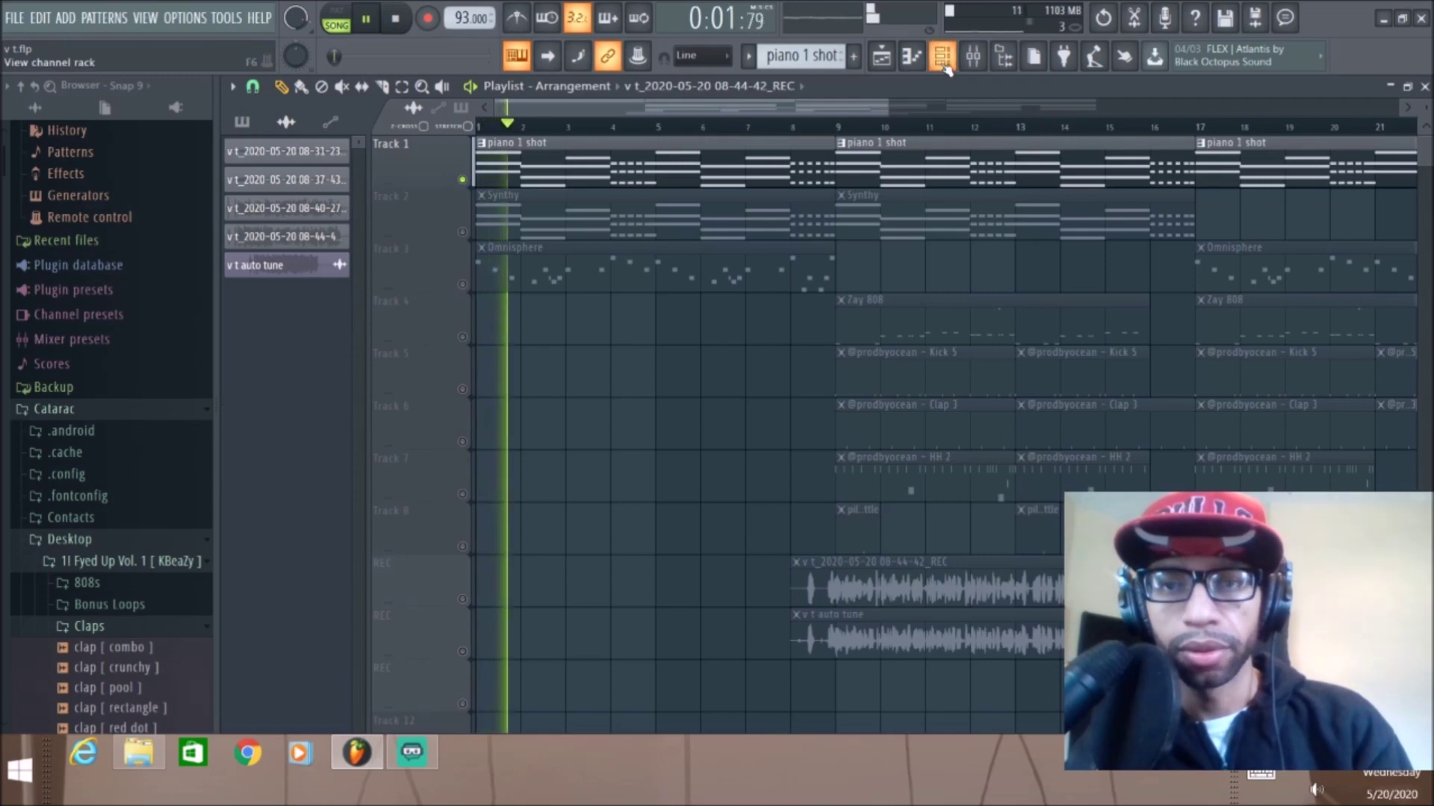
left_click(973, 57)
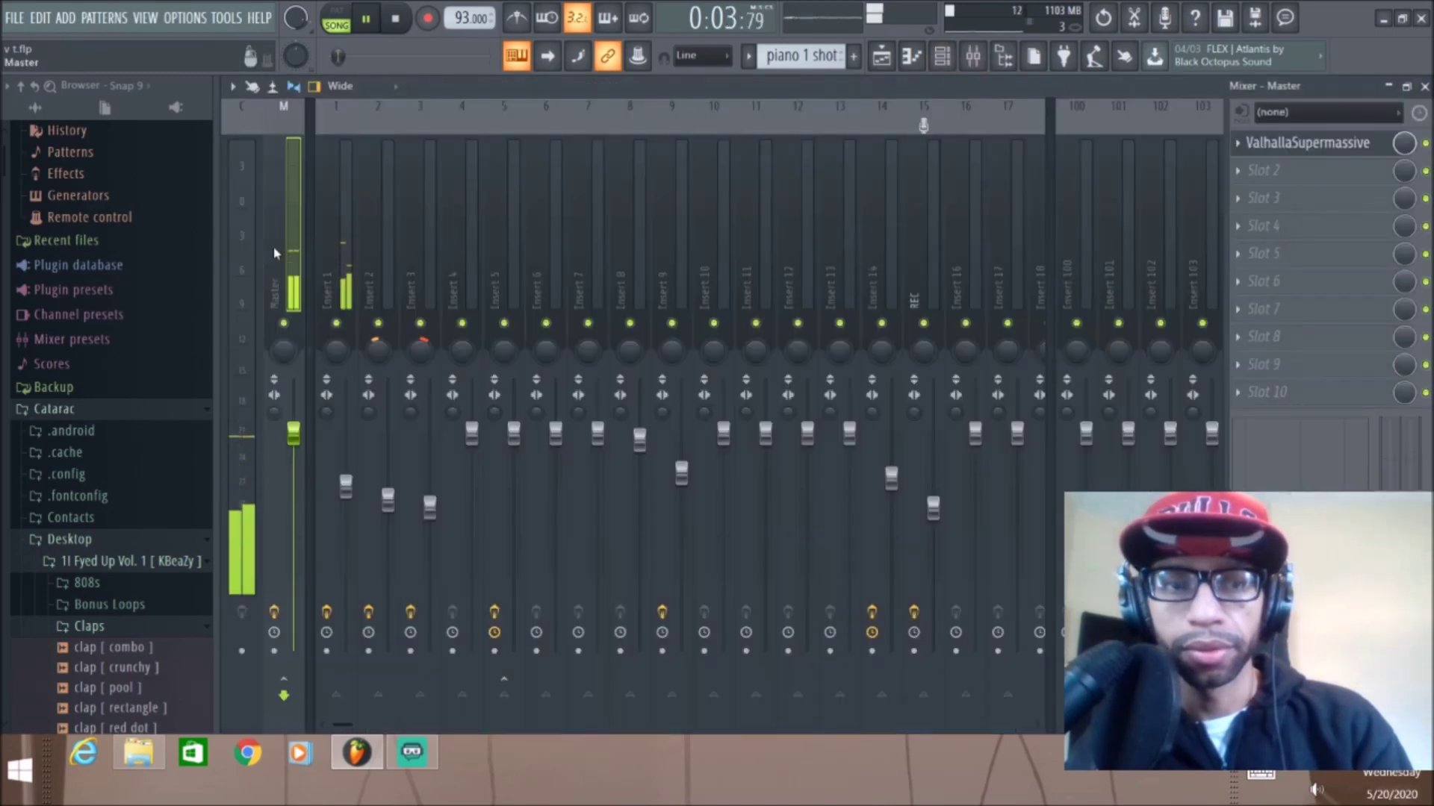
left_click(1337, 142)
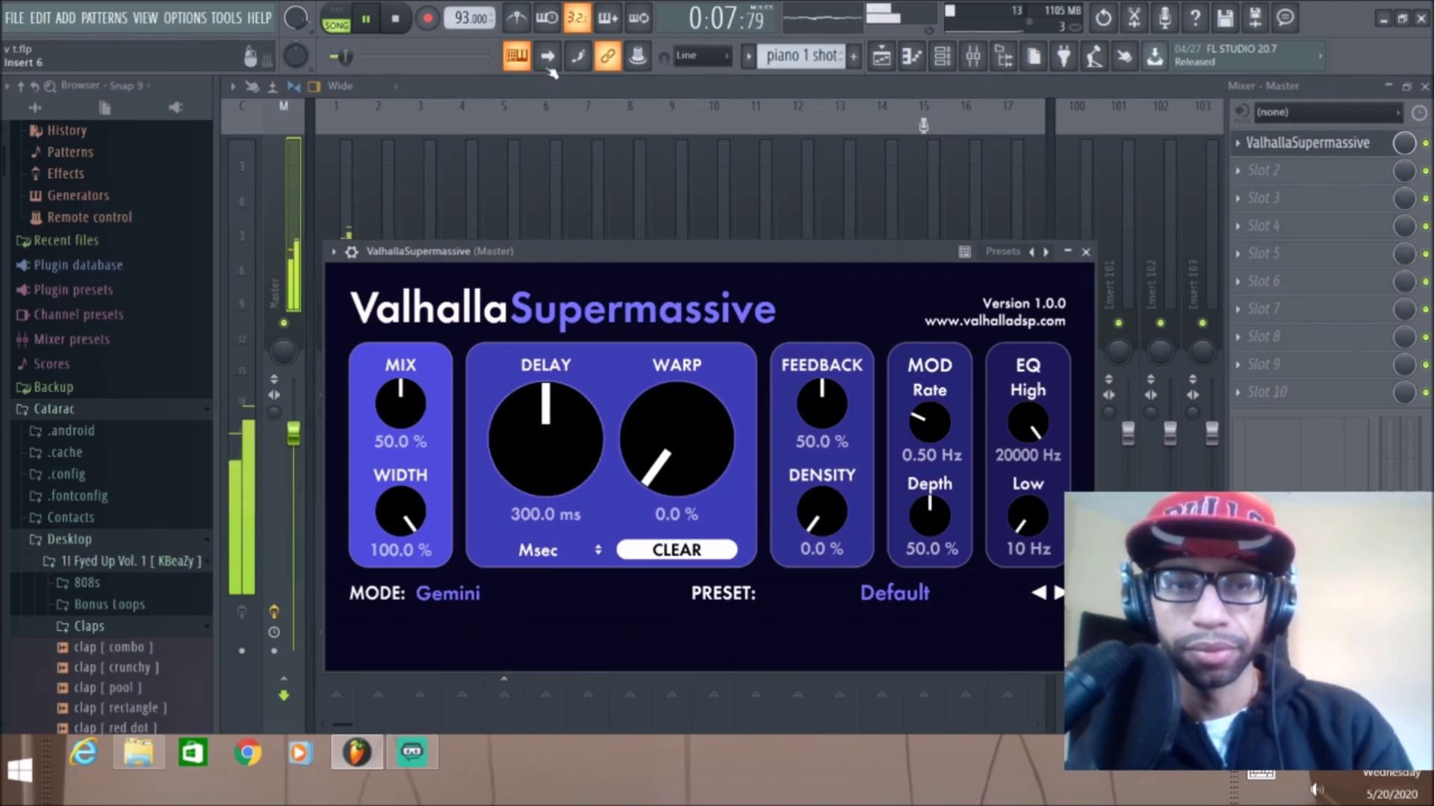
left_click(396, 18)
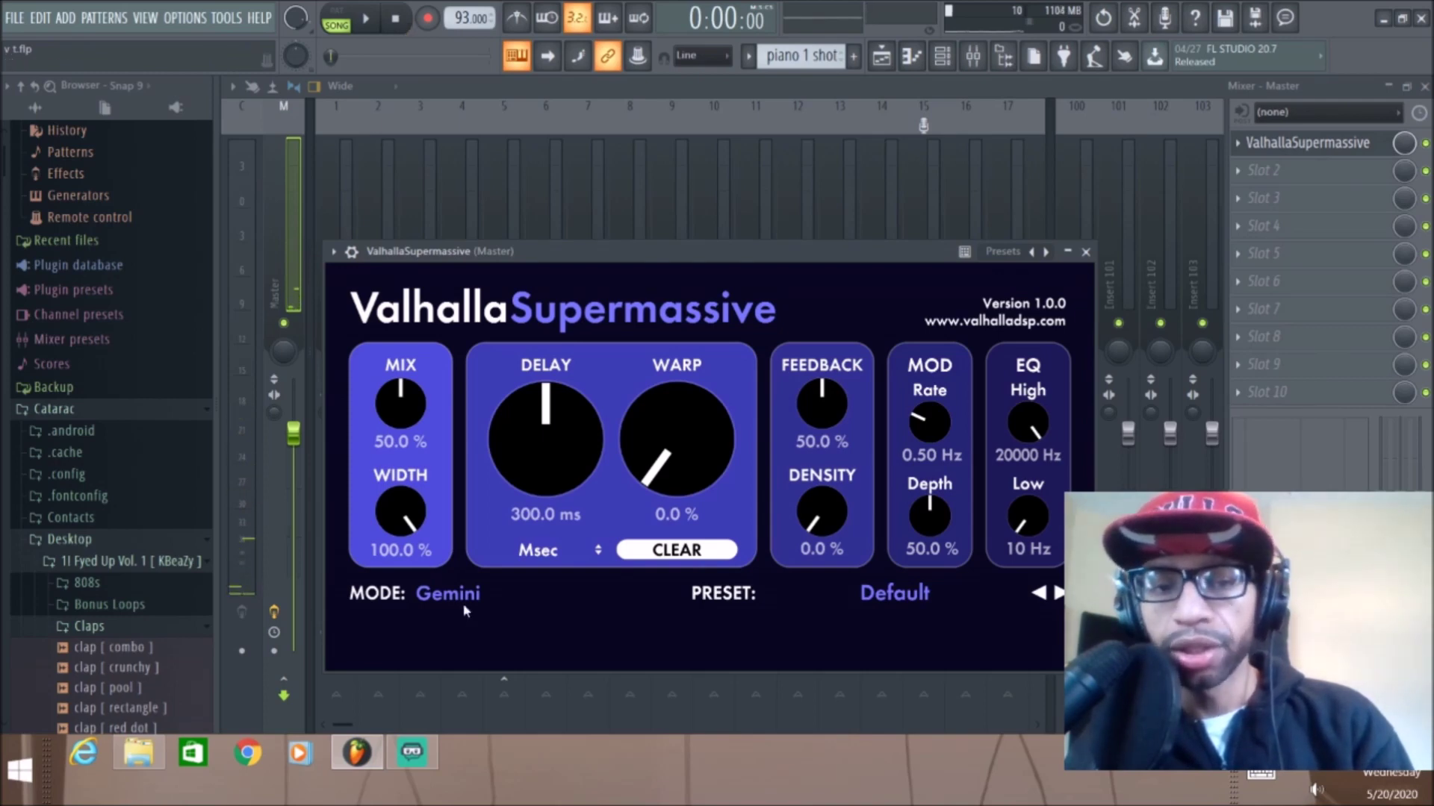
Step: Set the Master reverb's delay mode to Hydra and start playback to hear it
left_click(443, 597)
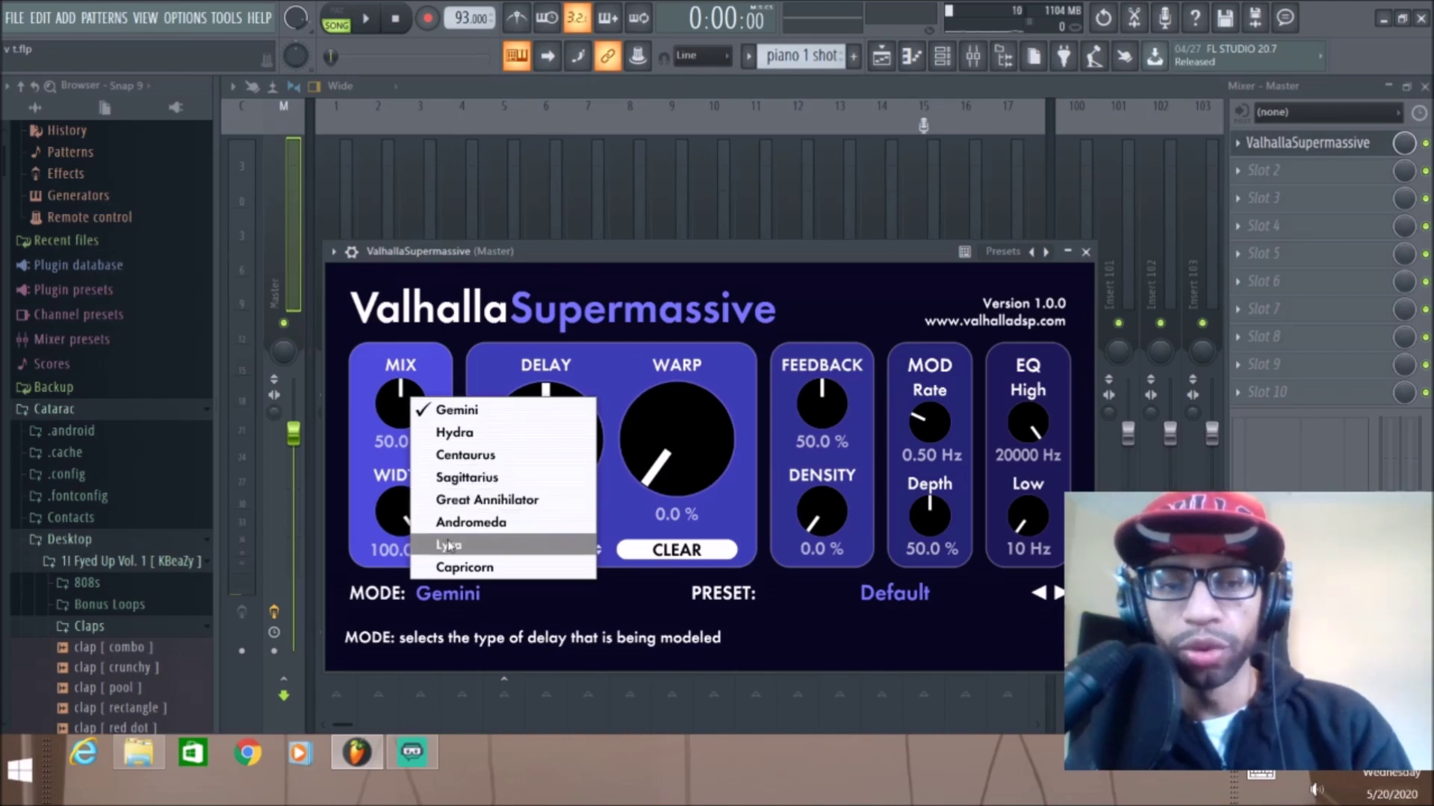
left_click(415, 616)
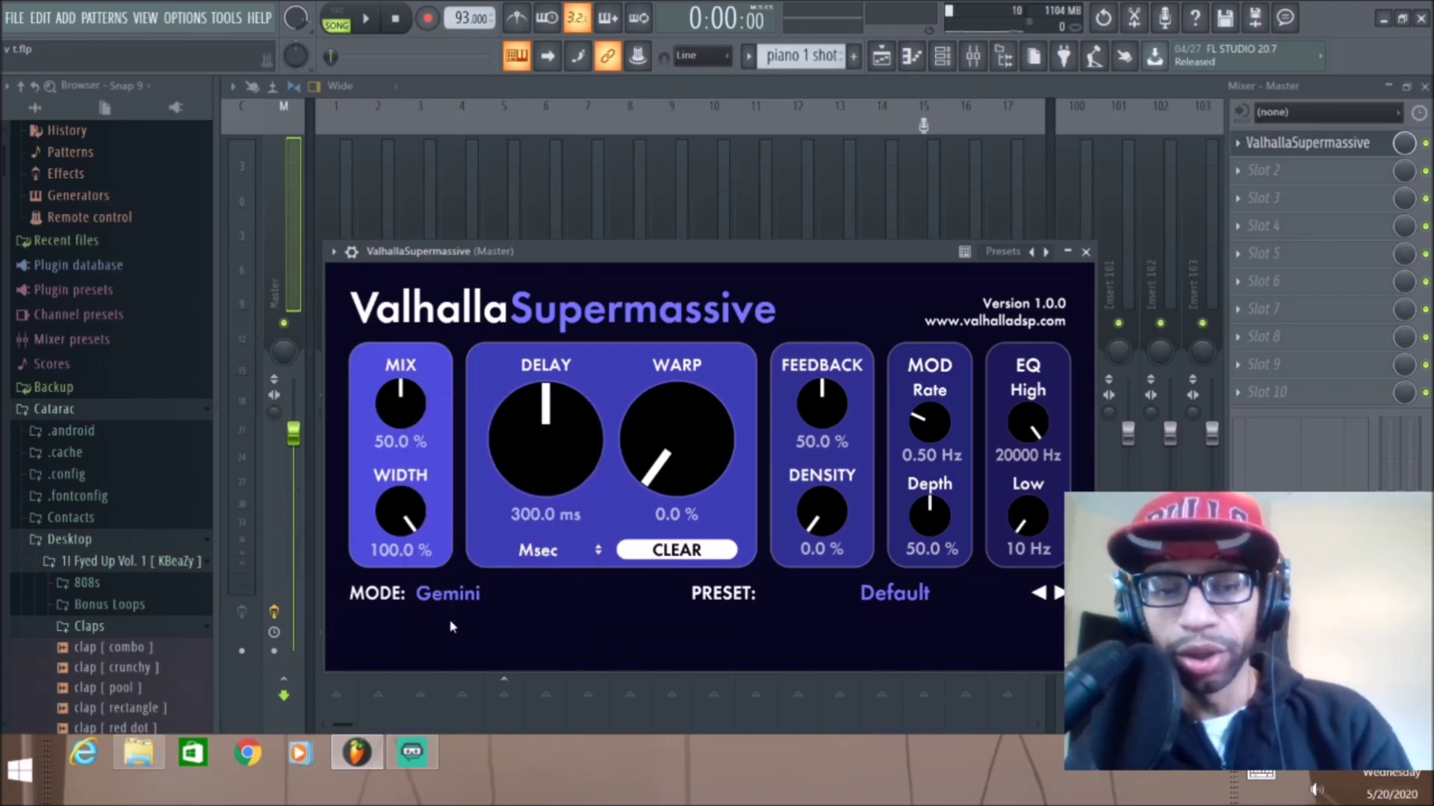
left_click(454, 597)
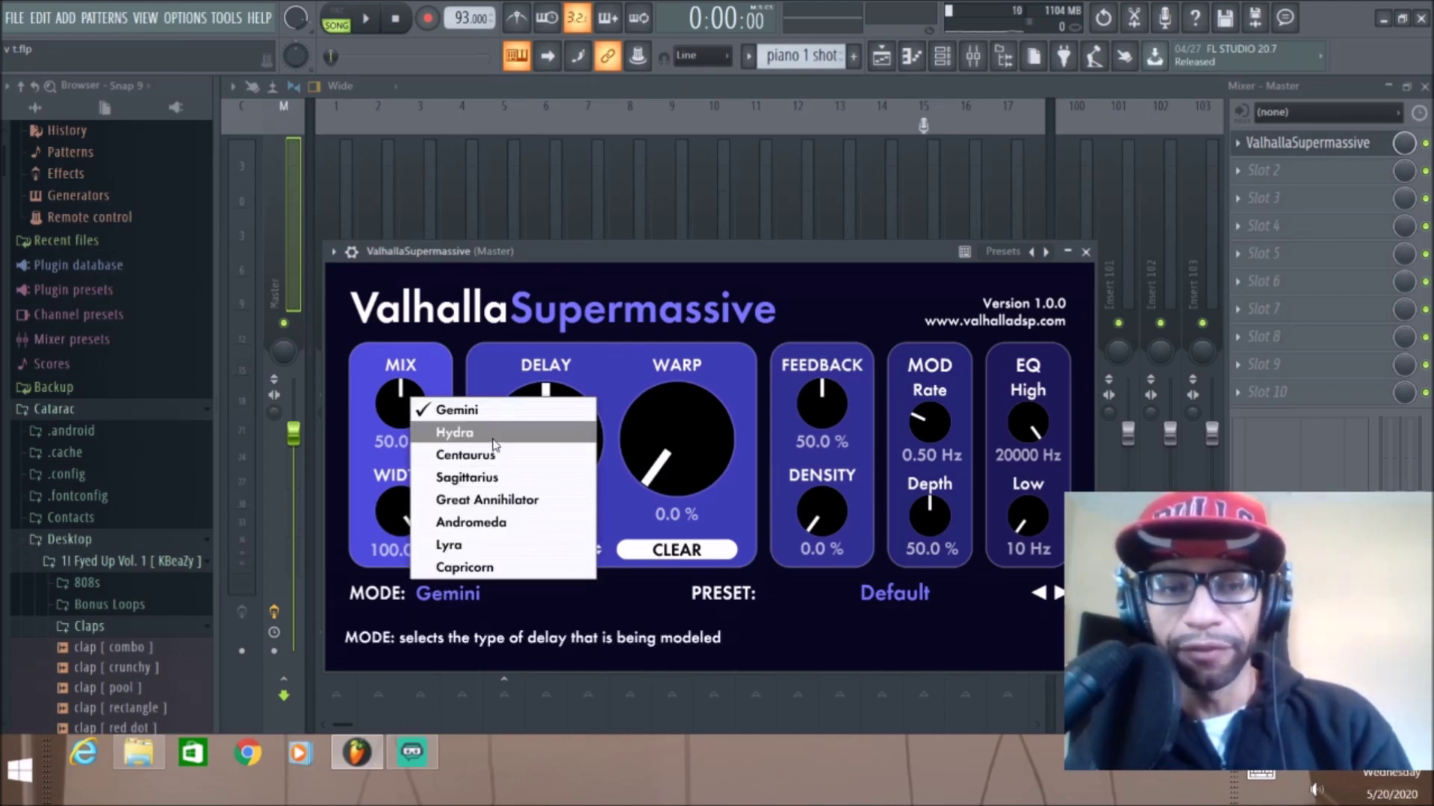
left_click(456, 433)
left_click(373, 22)
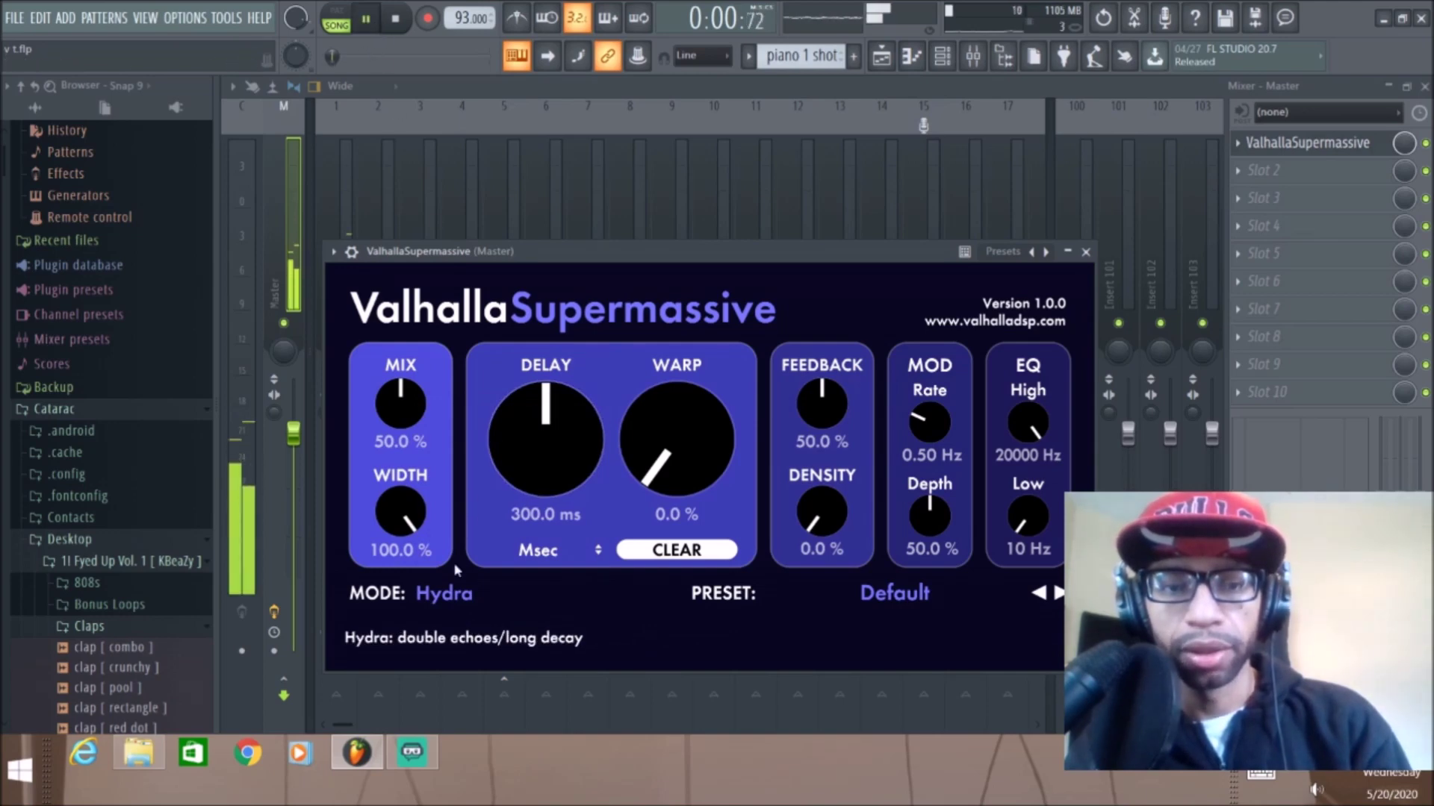
Step: Audition the Centaurus and Sagittarius delay modes while the piano plays
left_click(451, 594)
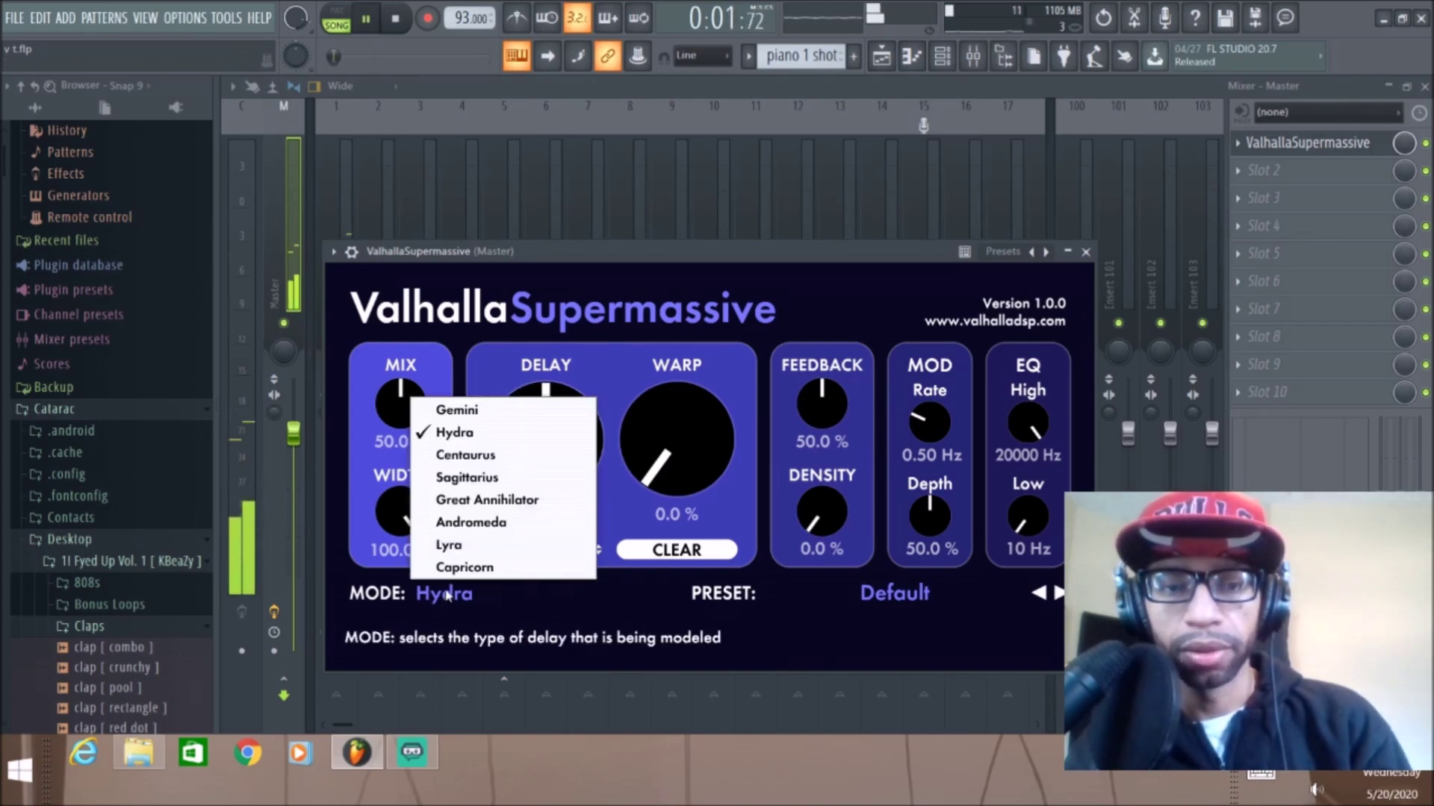
left_click(487, 457)
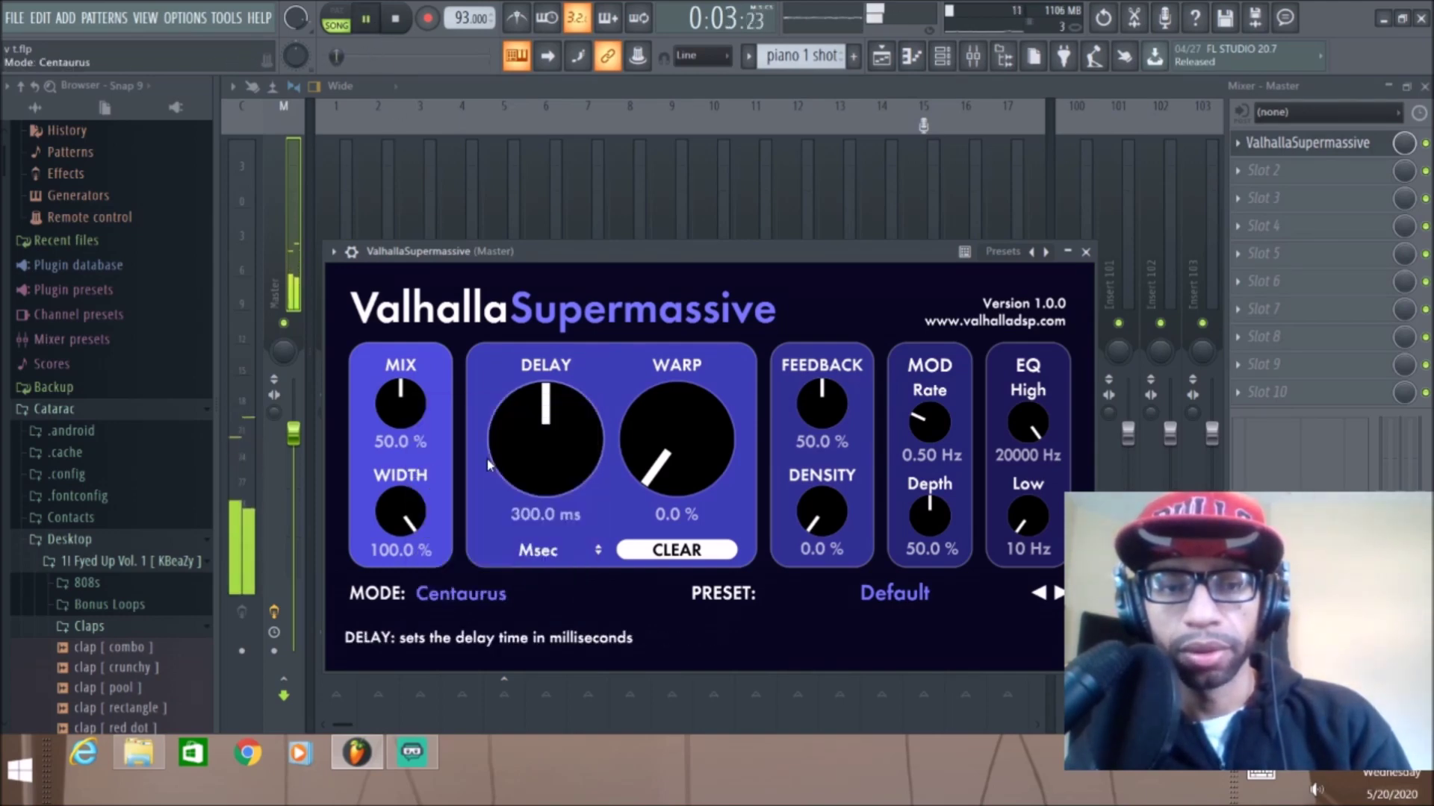
left_click(457, 596)
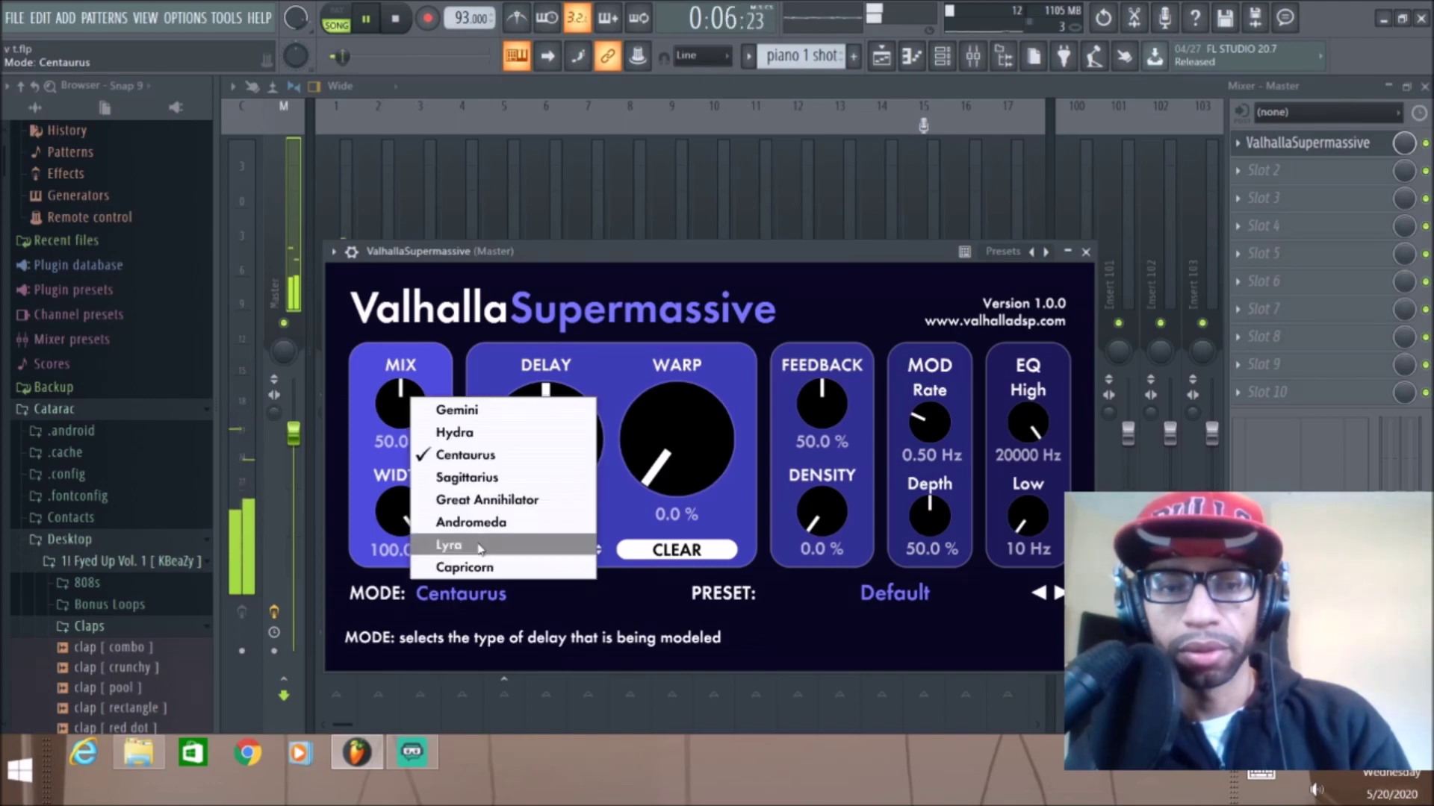
left_click(487, 477)
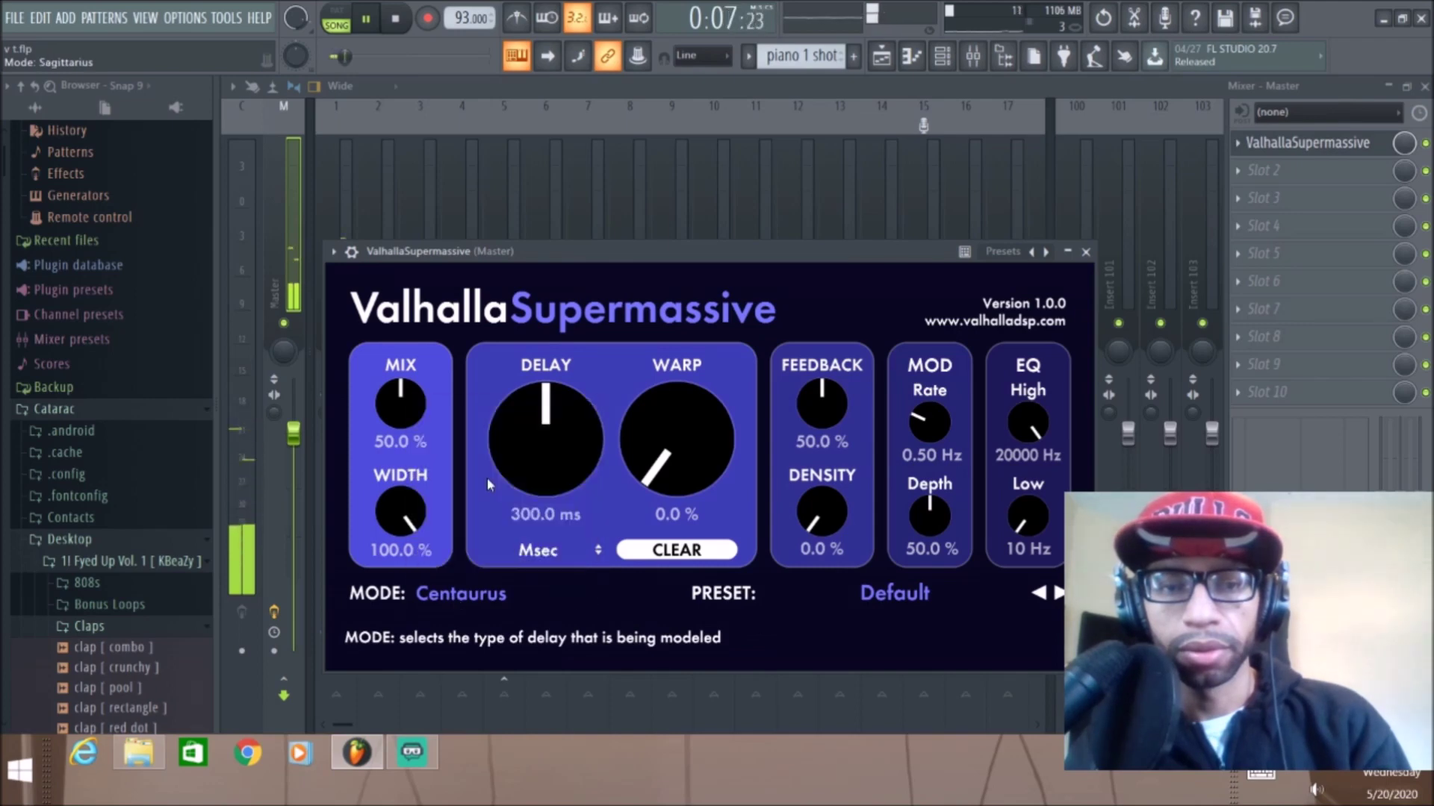
Step: Audition the Great Annihilator and Andromeda delay modes while the piano plays
left_click(486, 597)
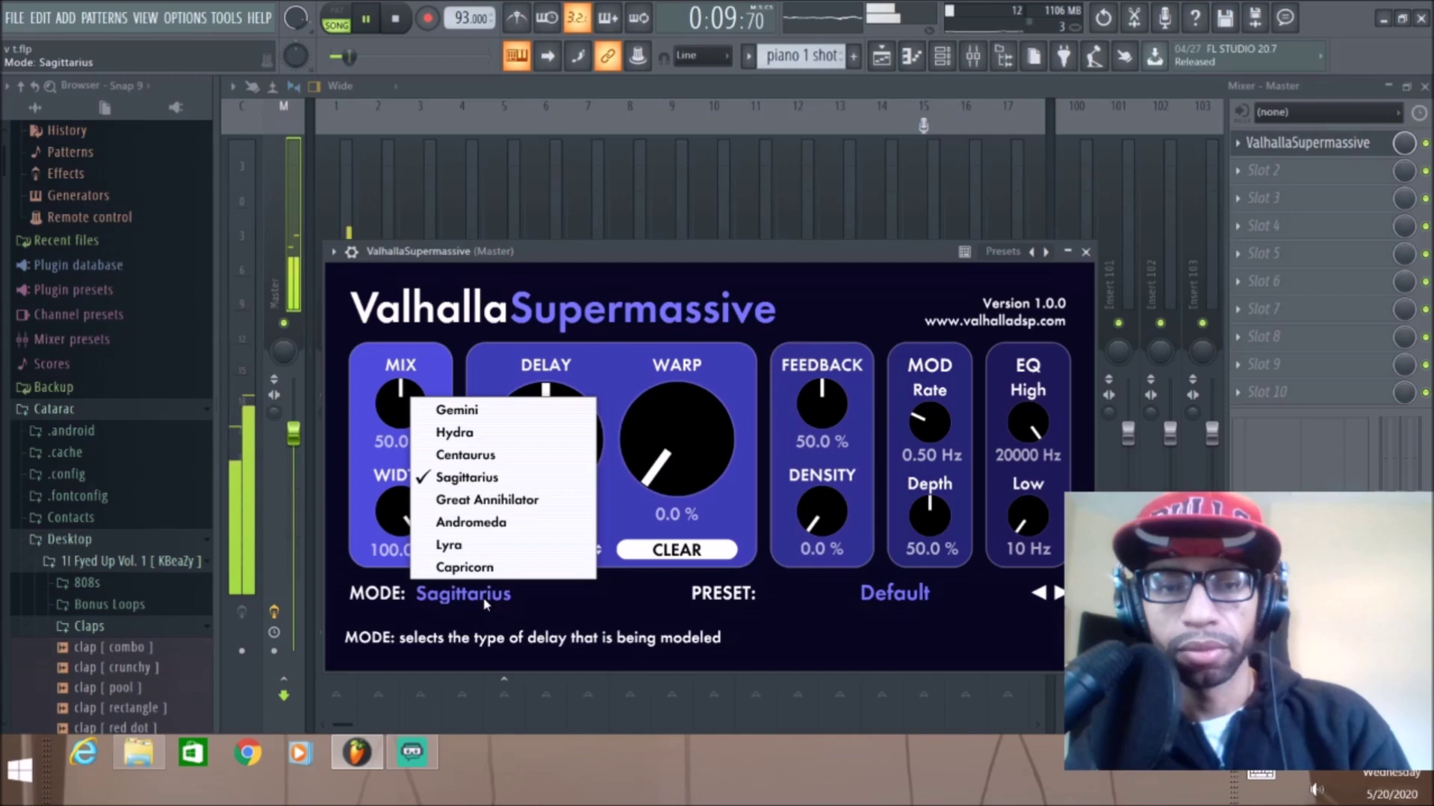
left_click(507, 509)
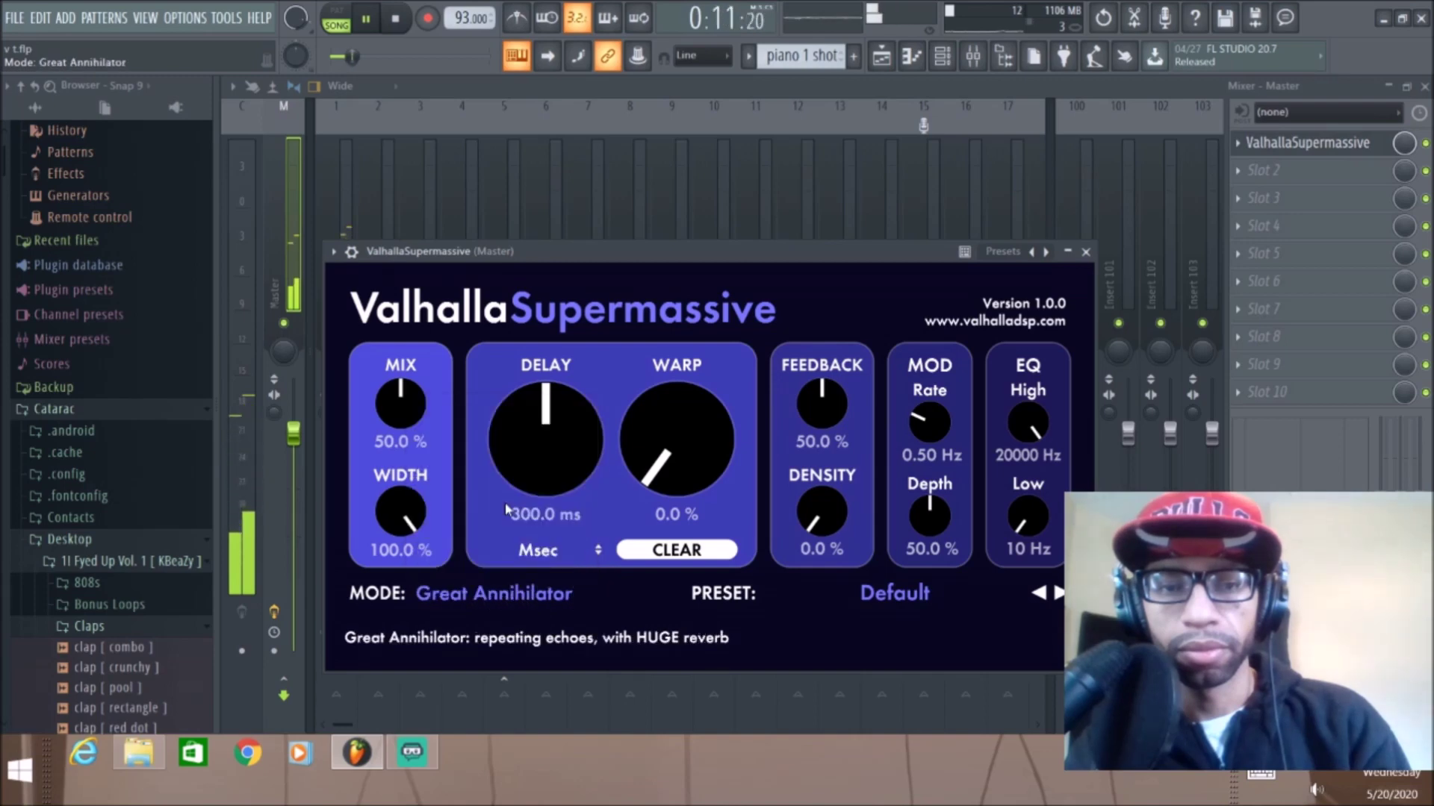
left_click(478, 597)
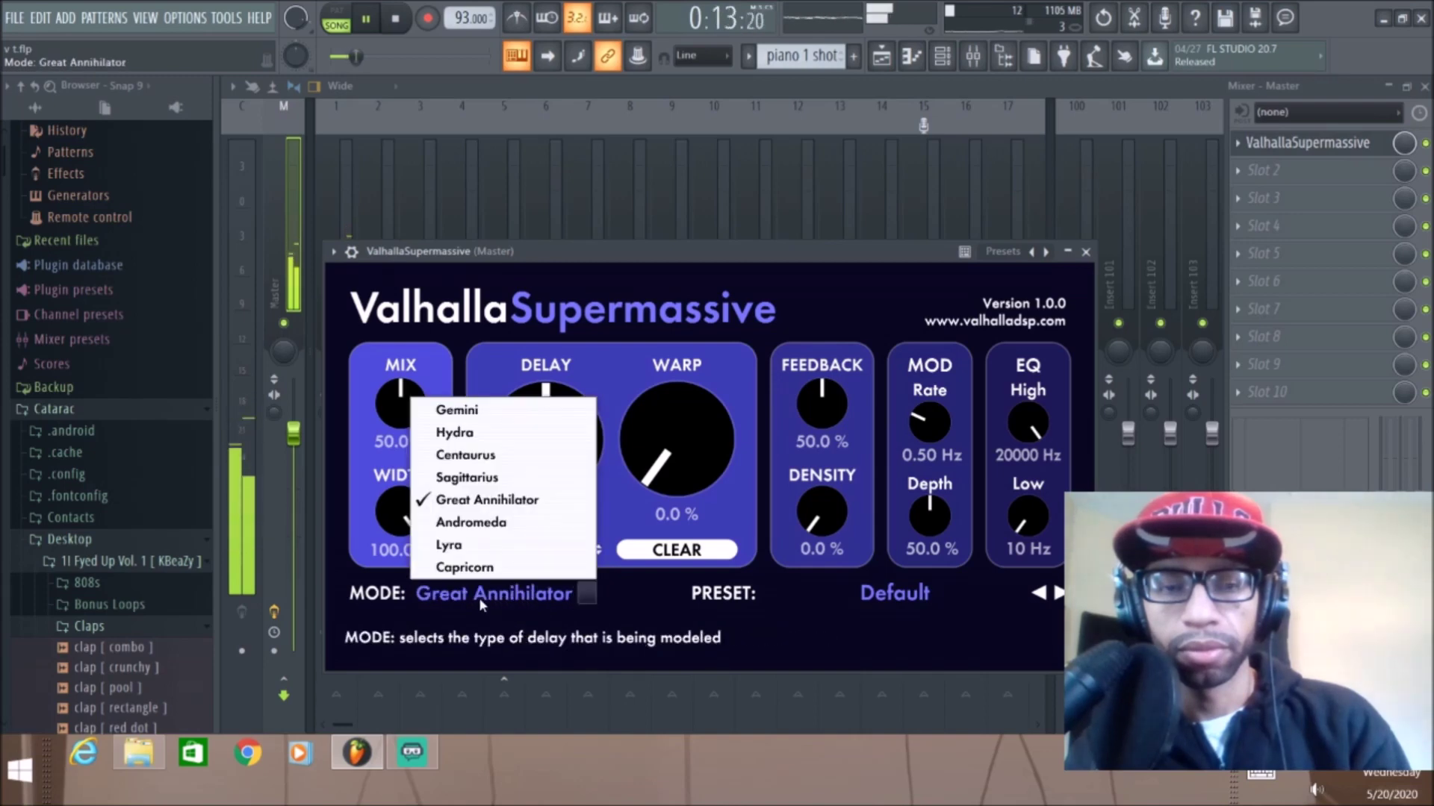
left_click(495, 526)
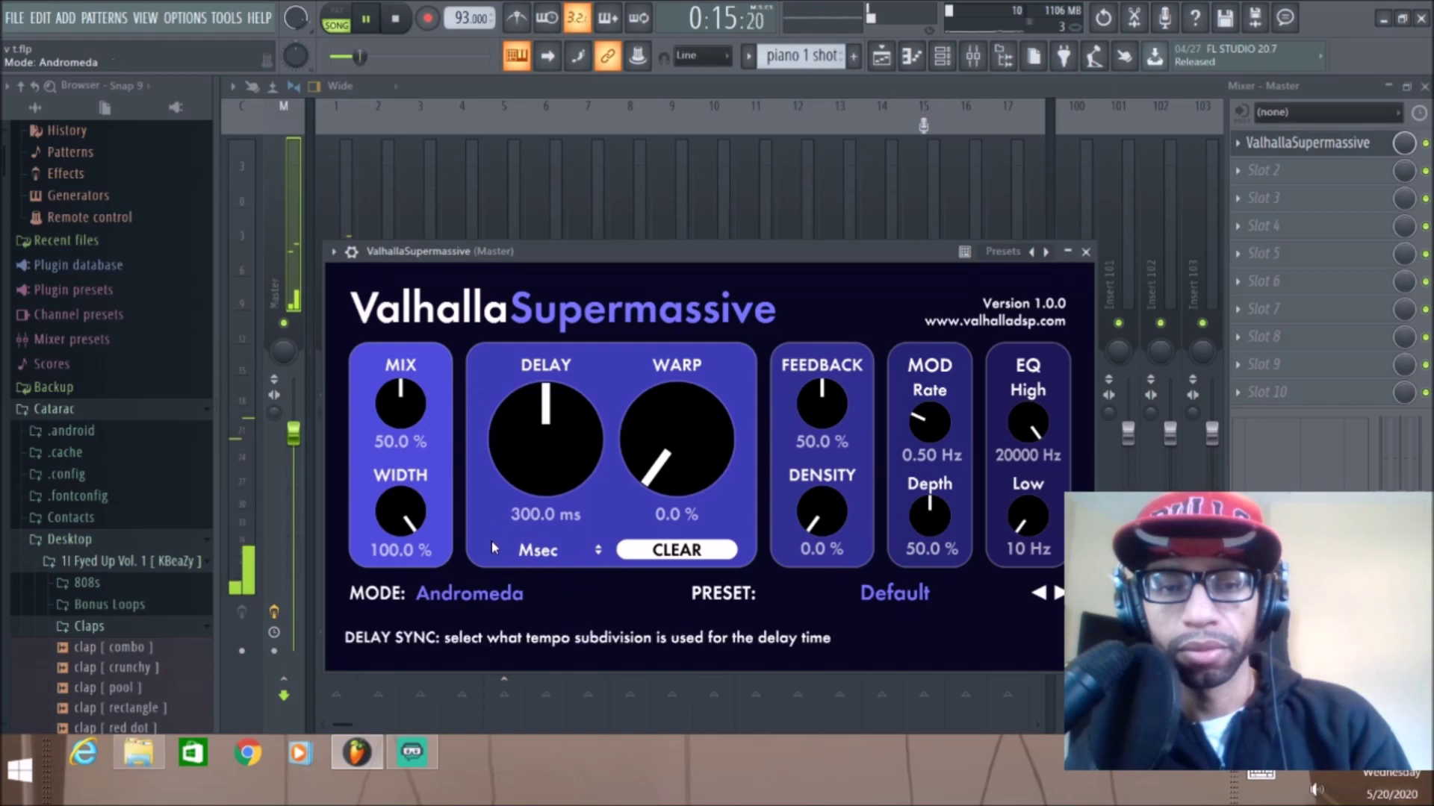
Step: Audition the Lyra and Capricorn delay modes while the piano plays, and stop playback
left_click(476, 597)
left_click(452, 624)
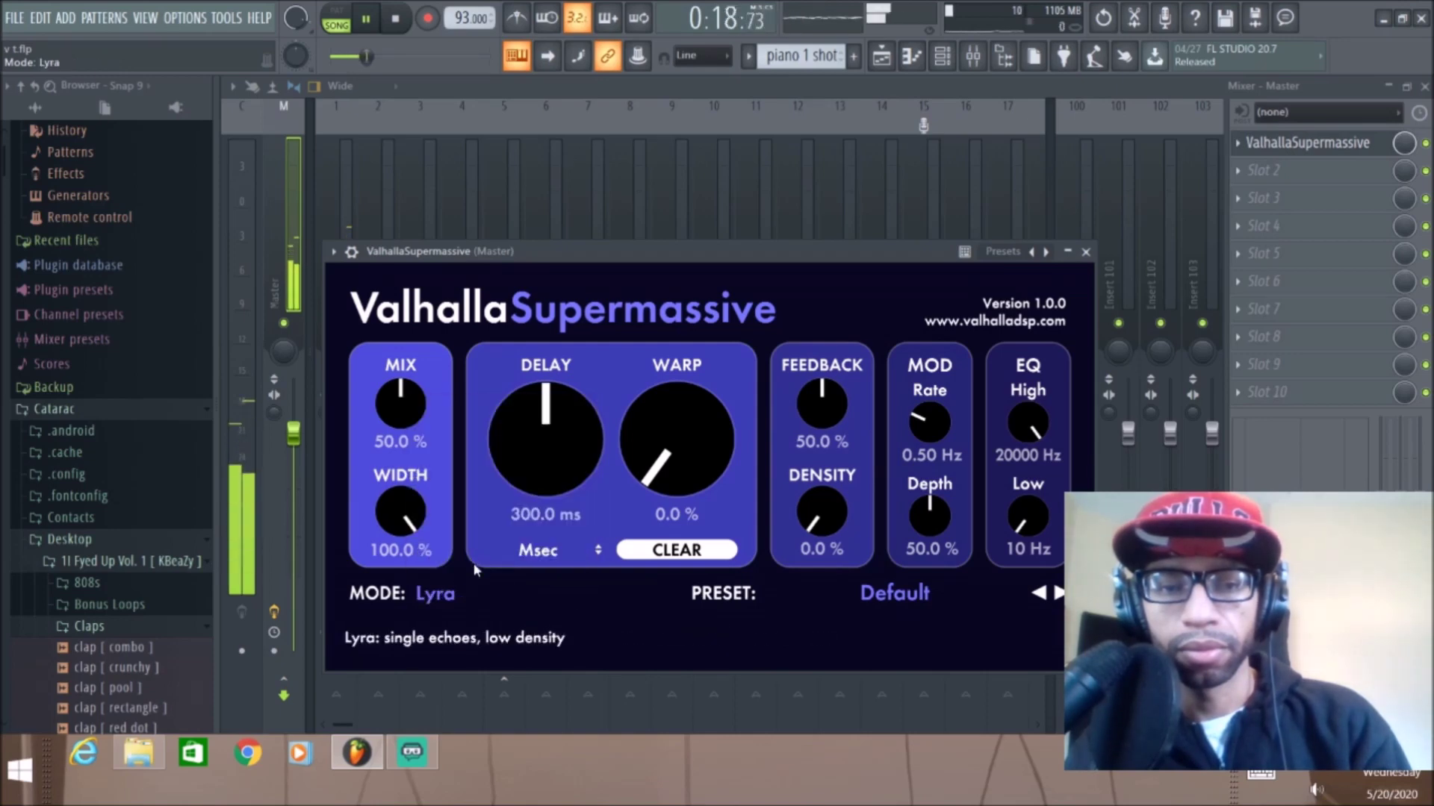
left_click(451, 598)
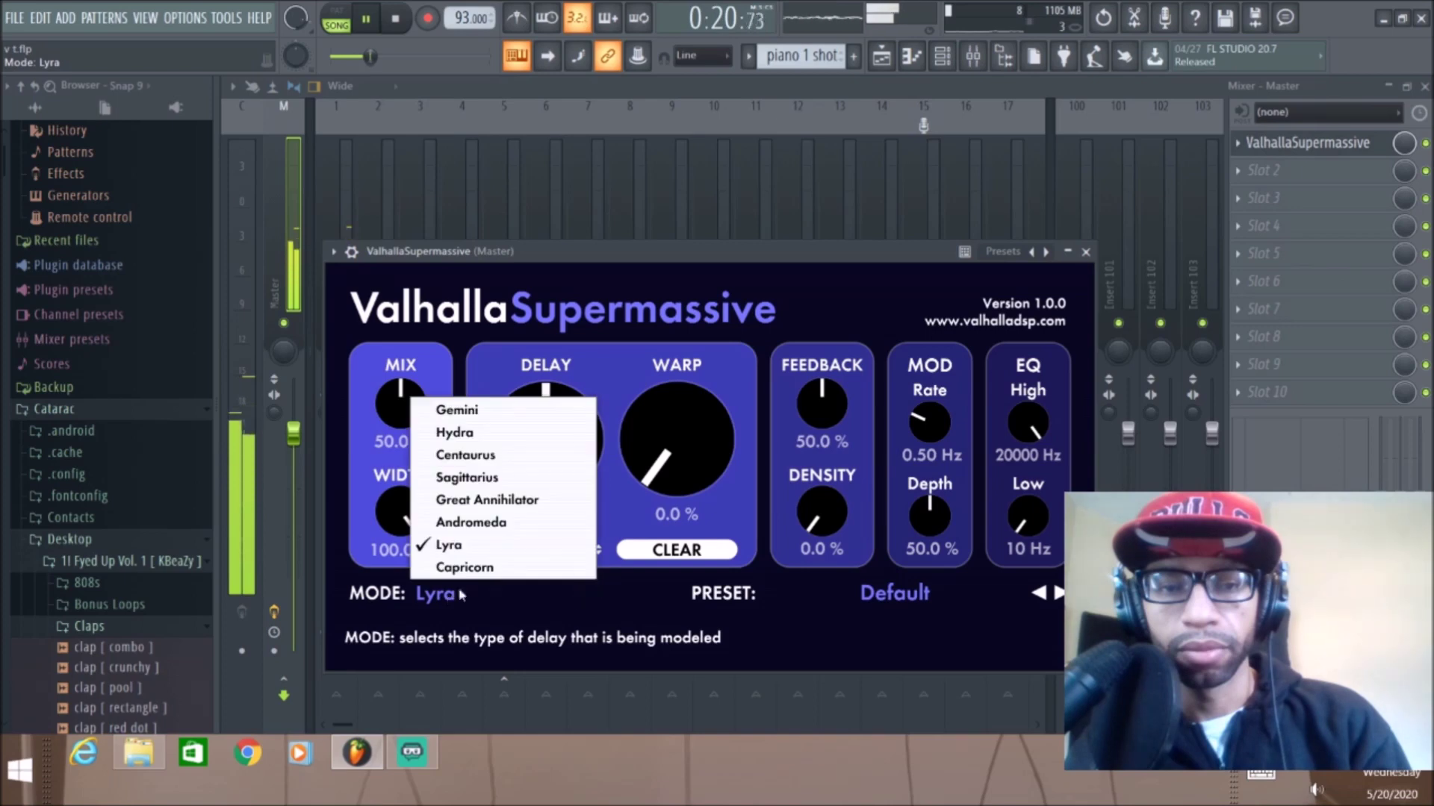
left_click(481, 571)
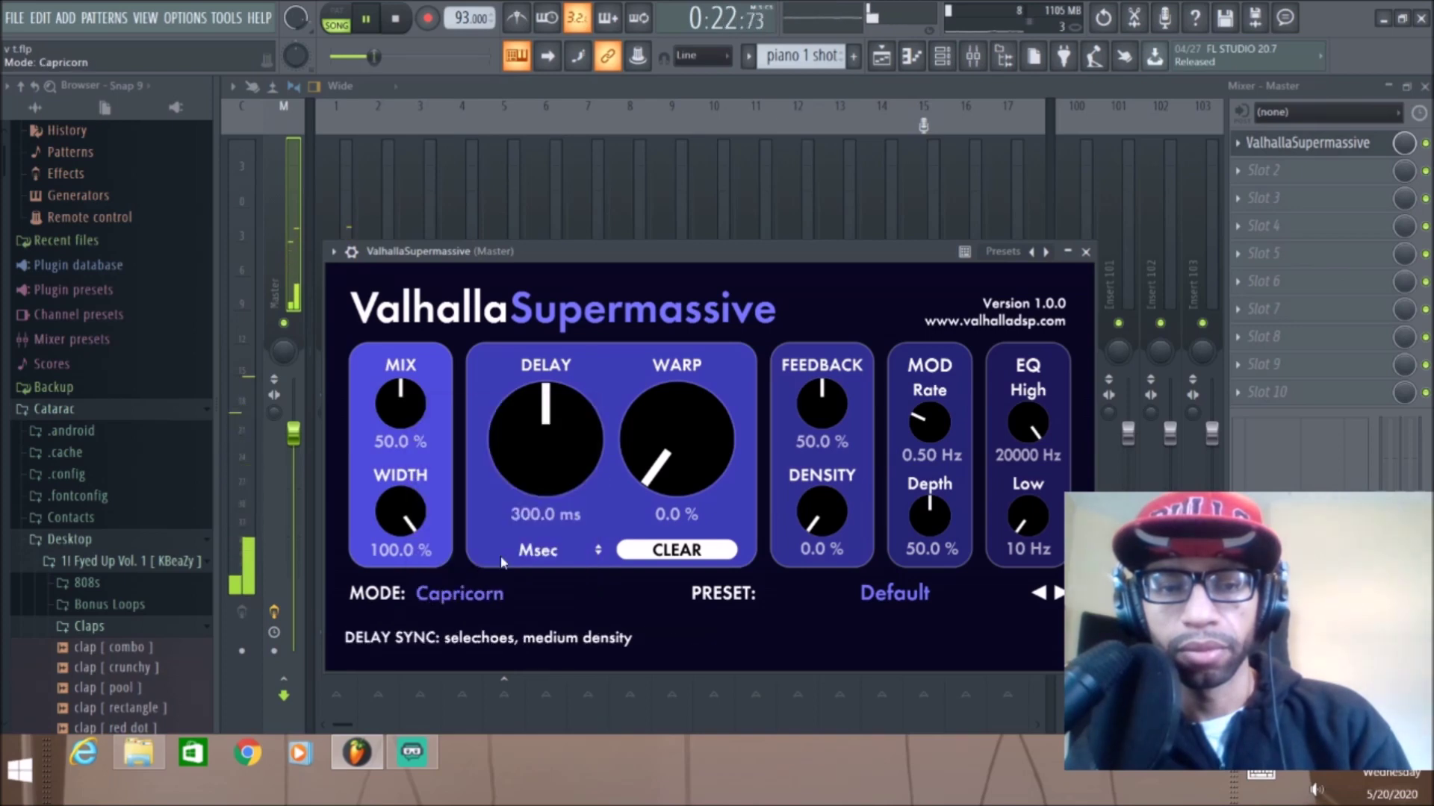
left_click(395, 18)
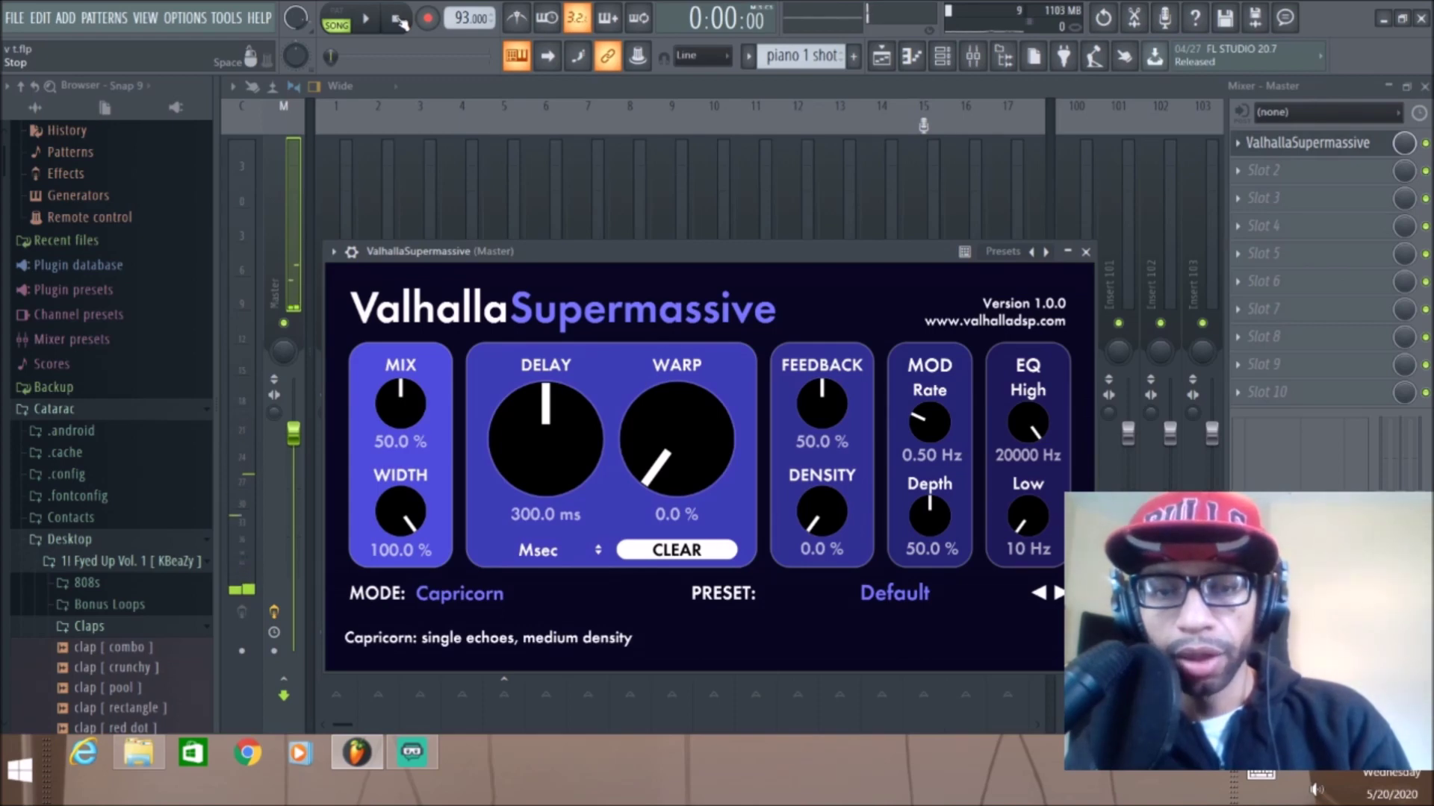
Step: Audition the Triplet, Dotted and Note delay sync settings with the piano playing, and stop playback
left_click(537, 553)
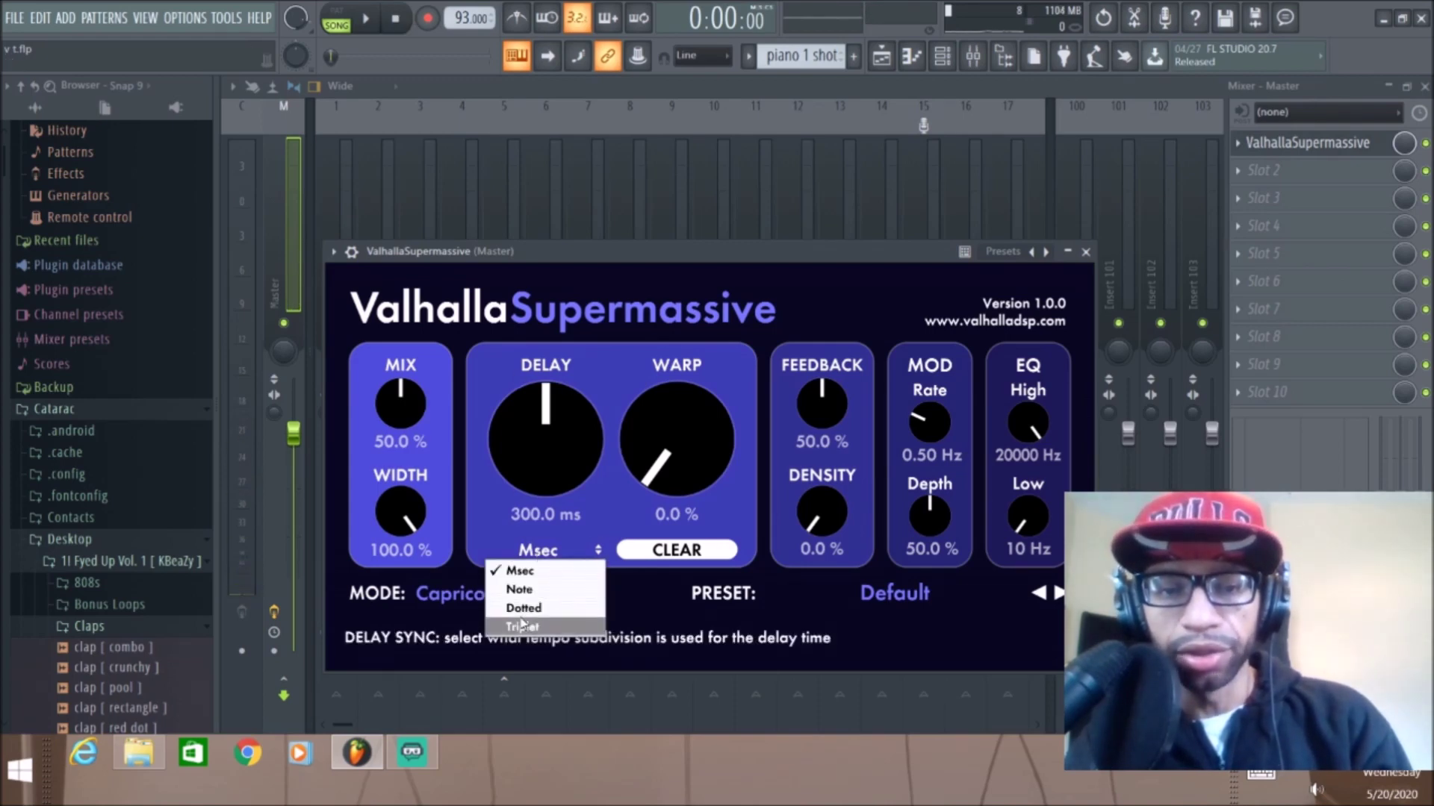
left_click(365, 20)
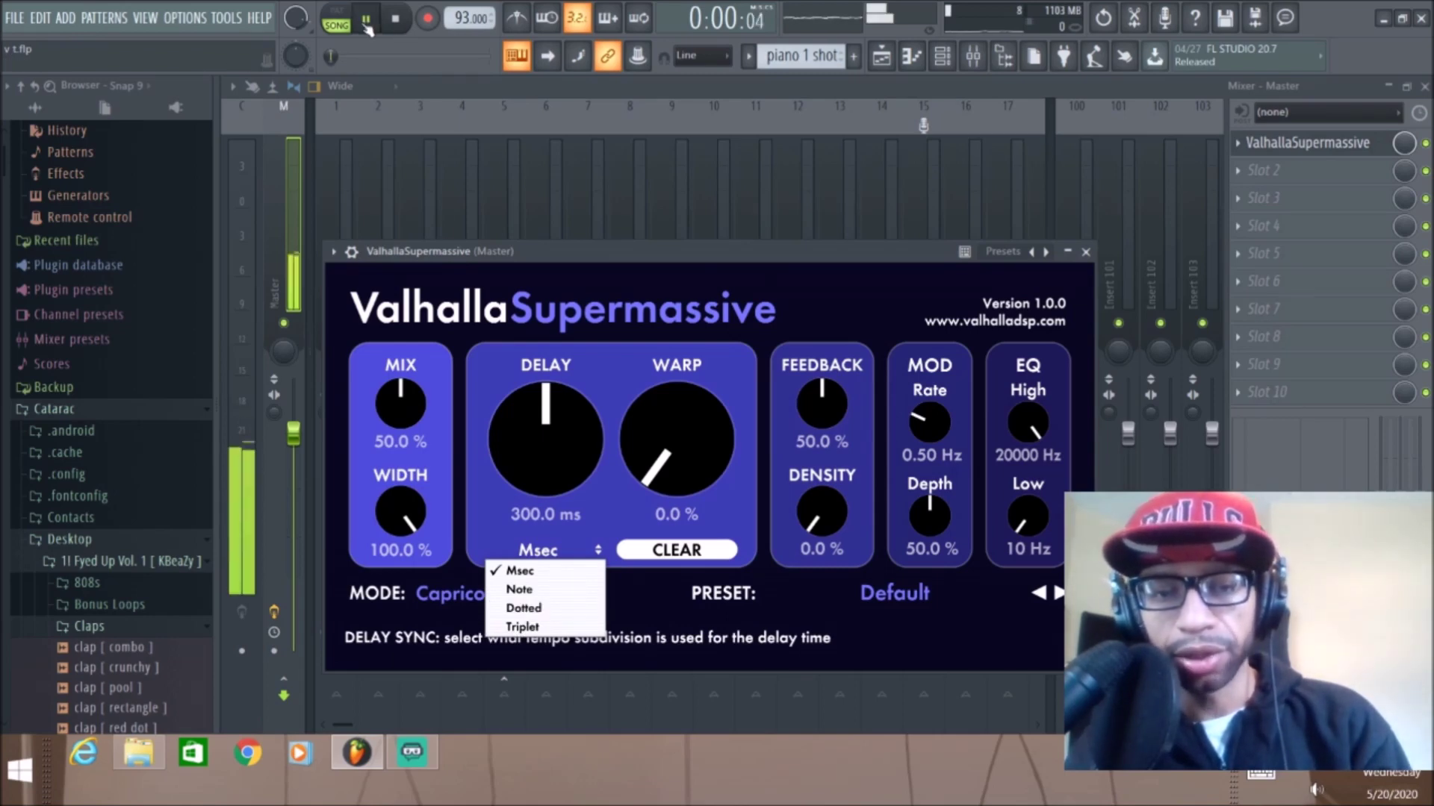
left_click(513, 628)
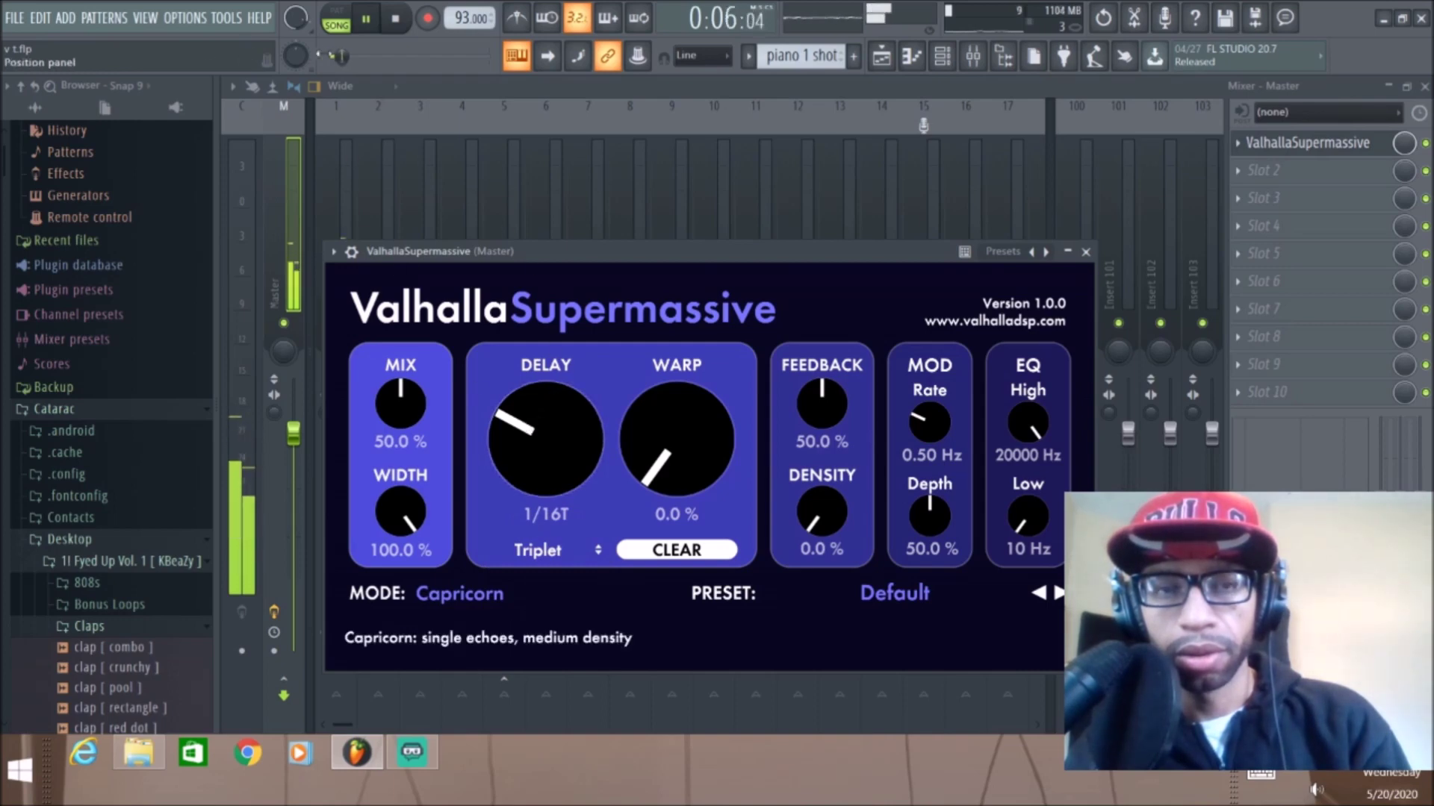
left_click(547, 552)
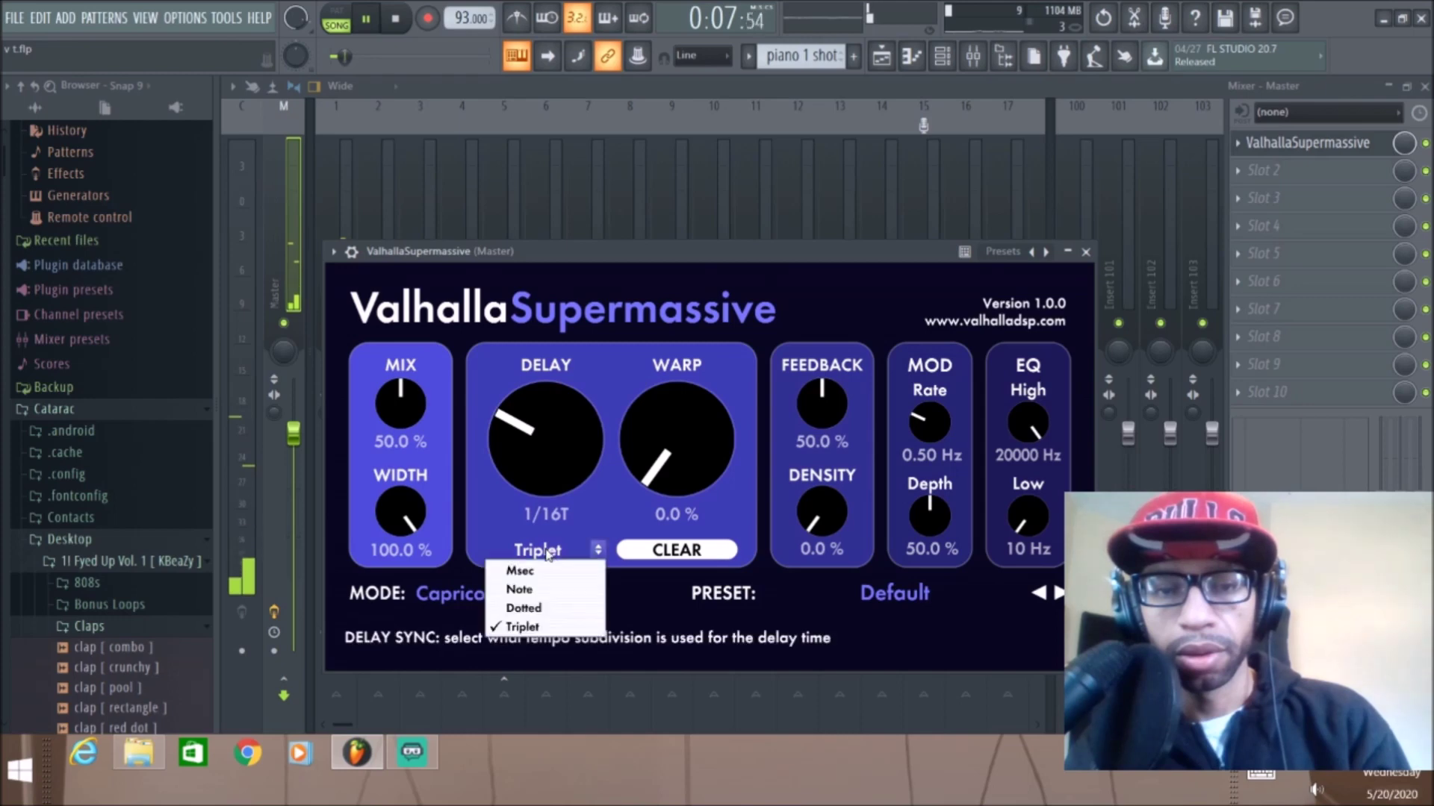
left_click(524, 607)
left_click(556, 559)
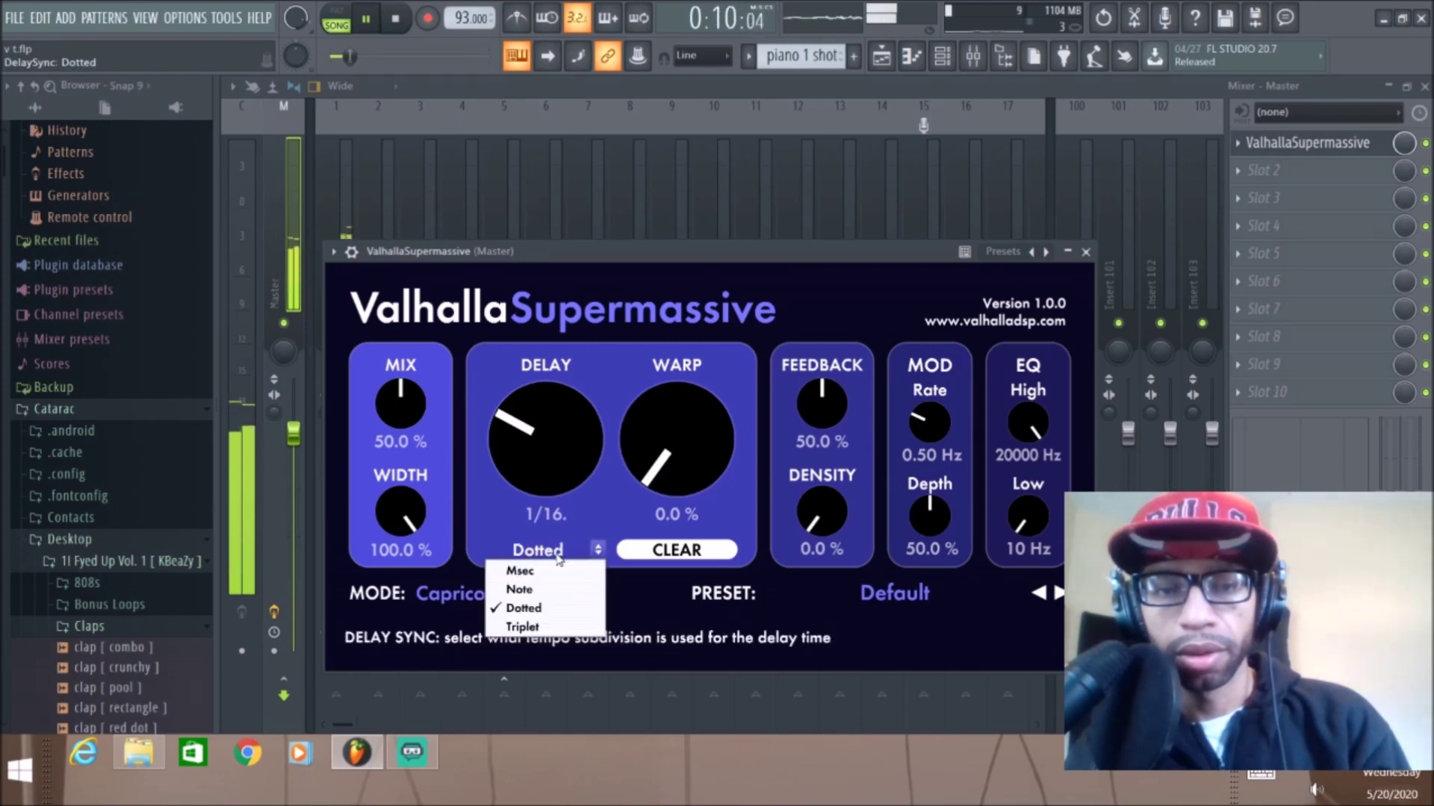
left_click(546, 589)
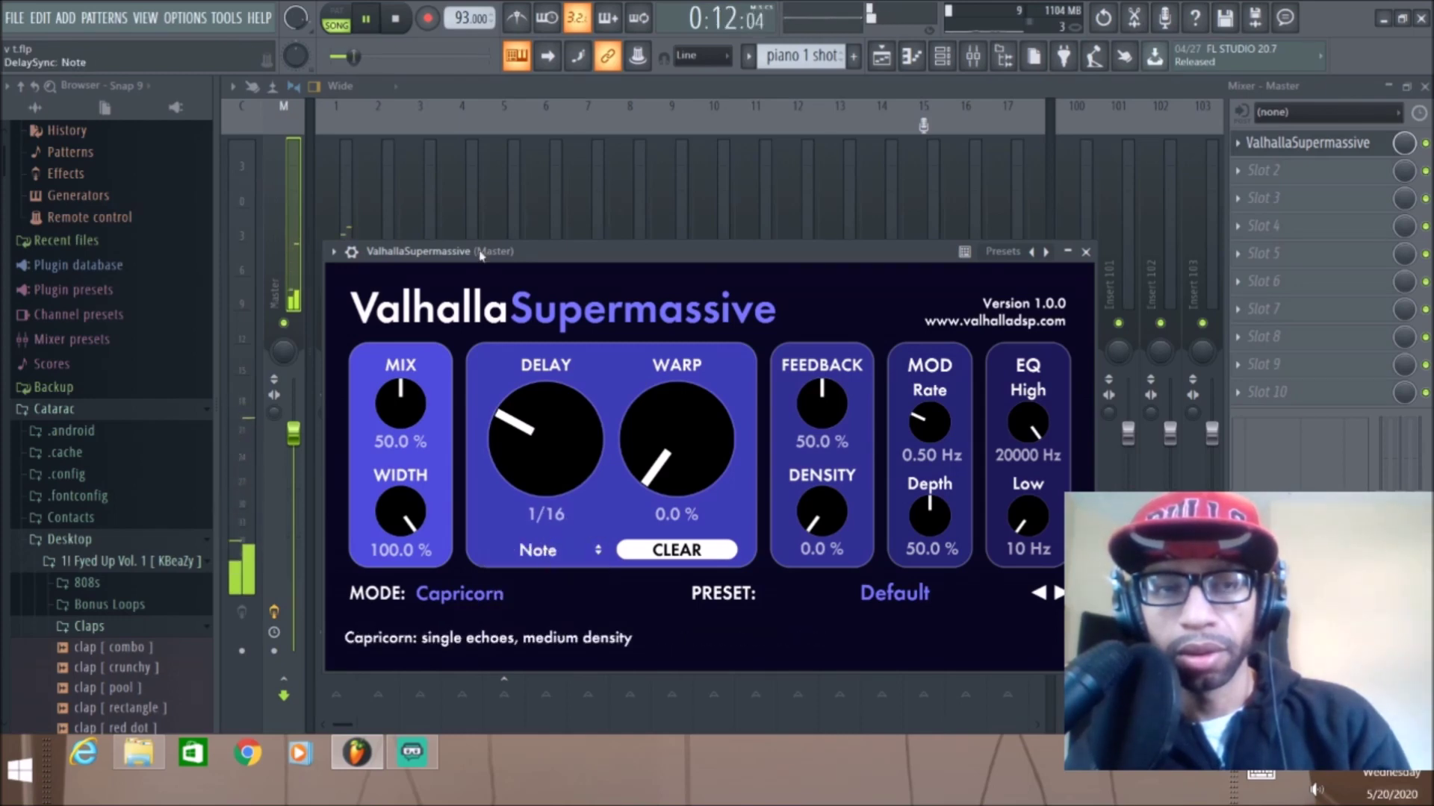
left_click(396, 21)
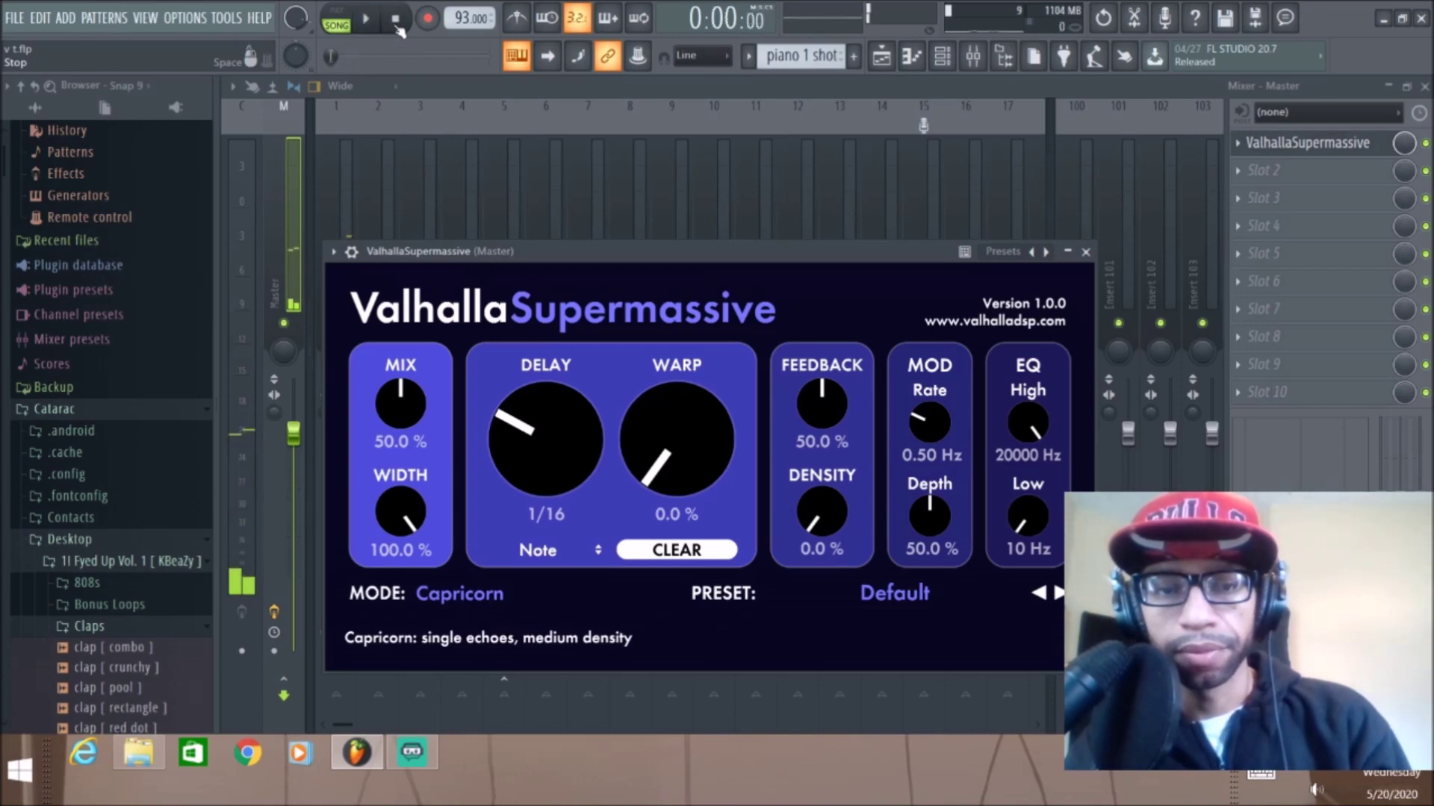
Step: Load the Carousel preset from the dotted Valhalla echoes and start playback to hear it
left_click(922, 593)
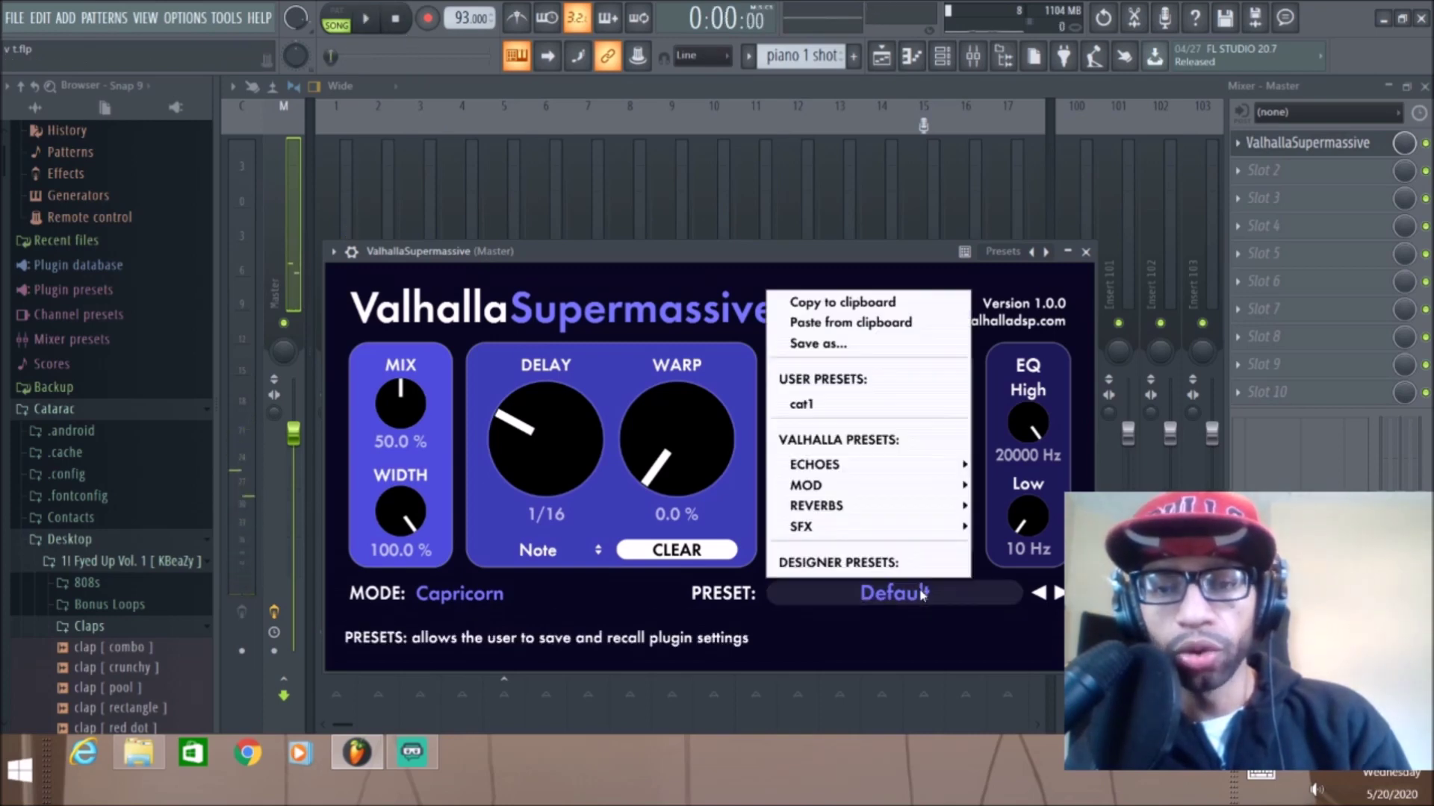
mouse_move(921, 471)
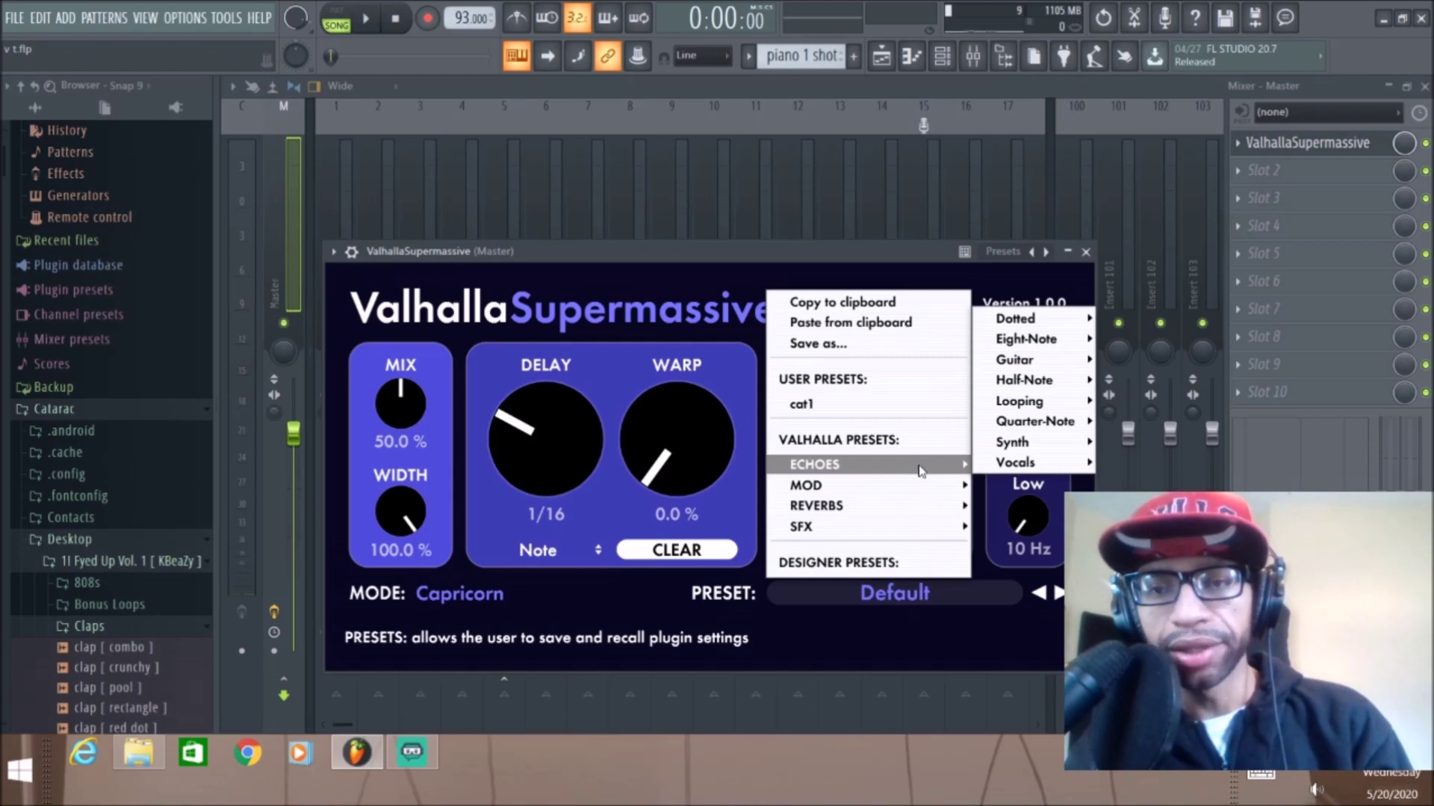
mouse_move(920, 531)
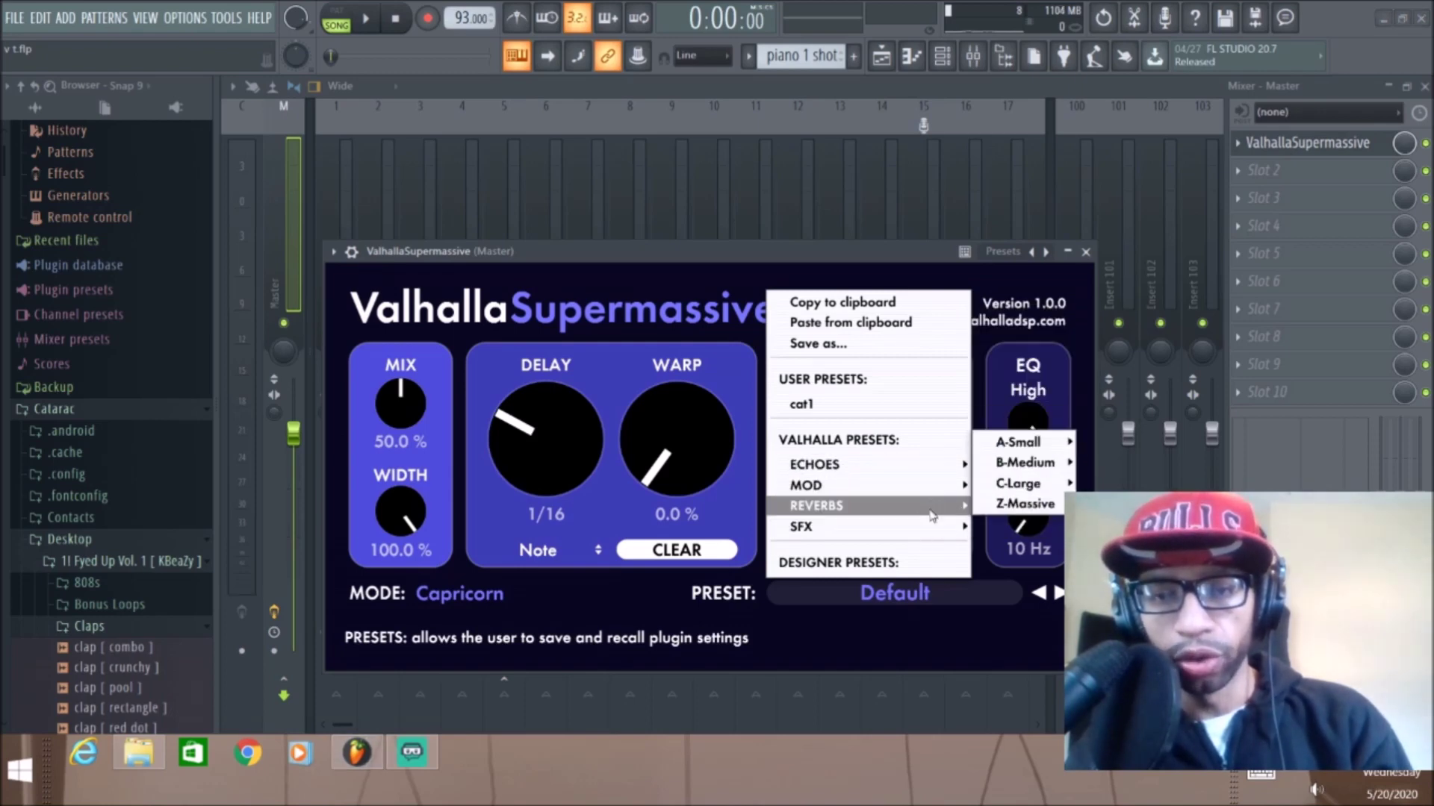
mouse_move(999, 446)
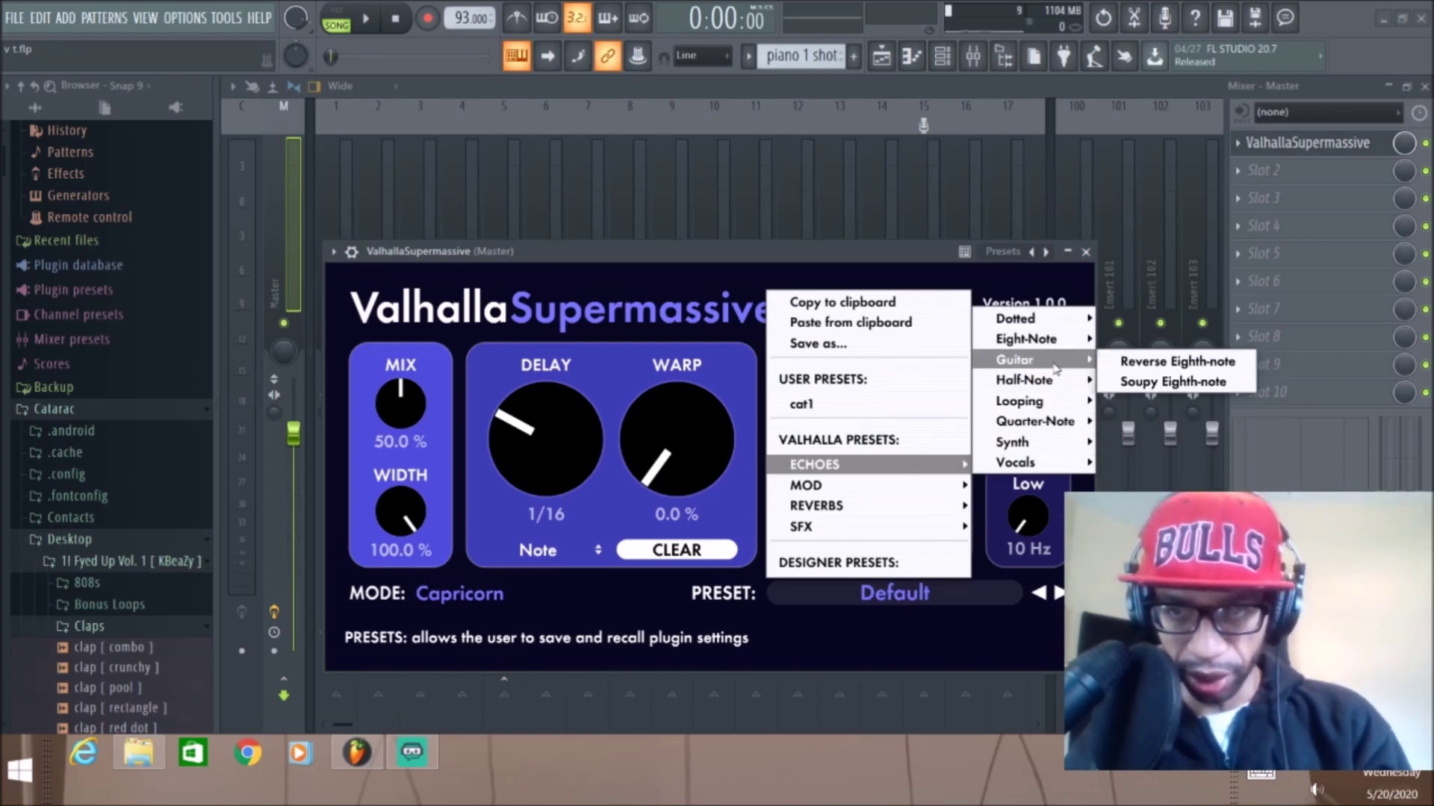
mouse_move(1058, 351)
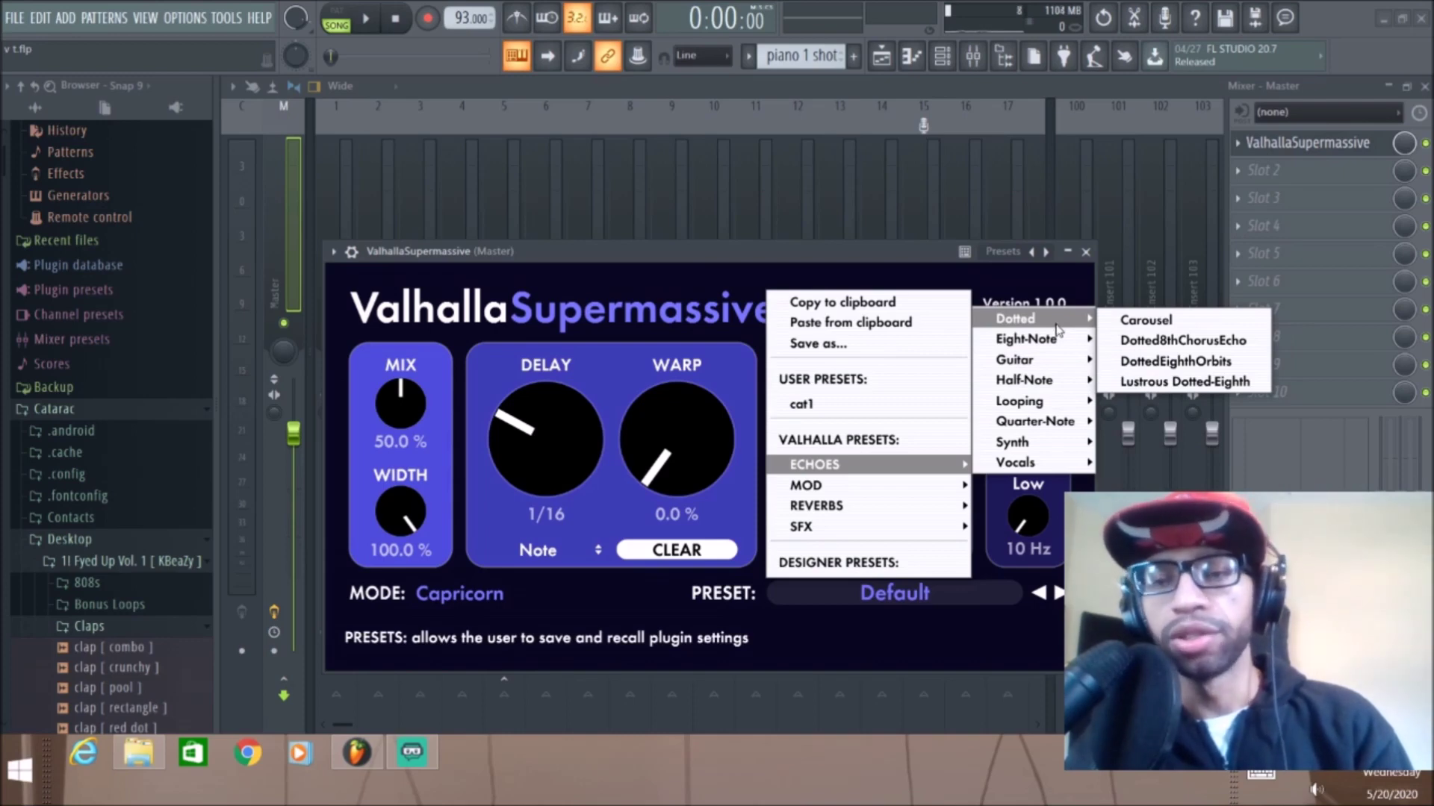
left_click(1146, 321)
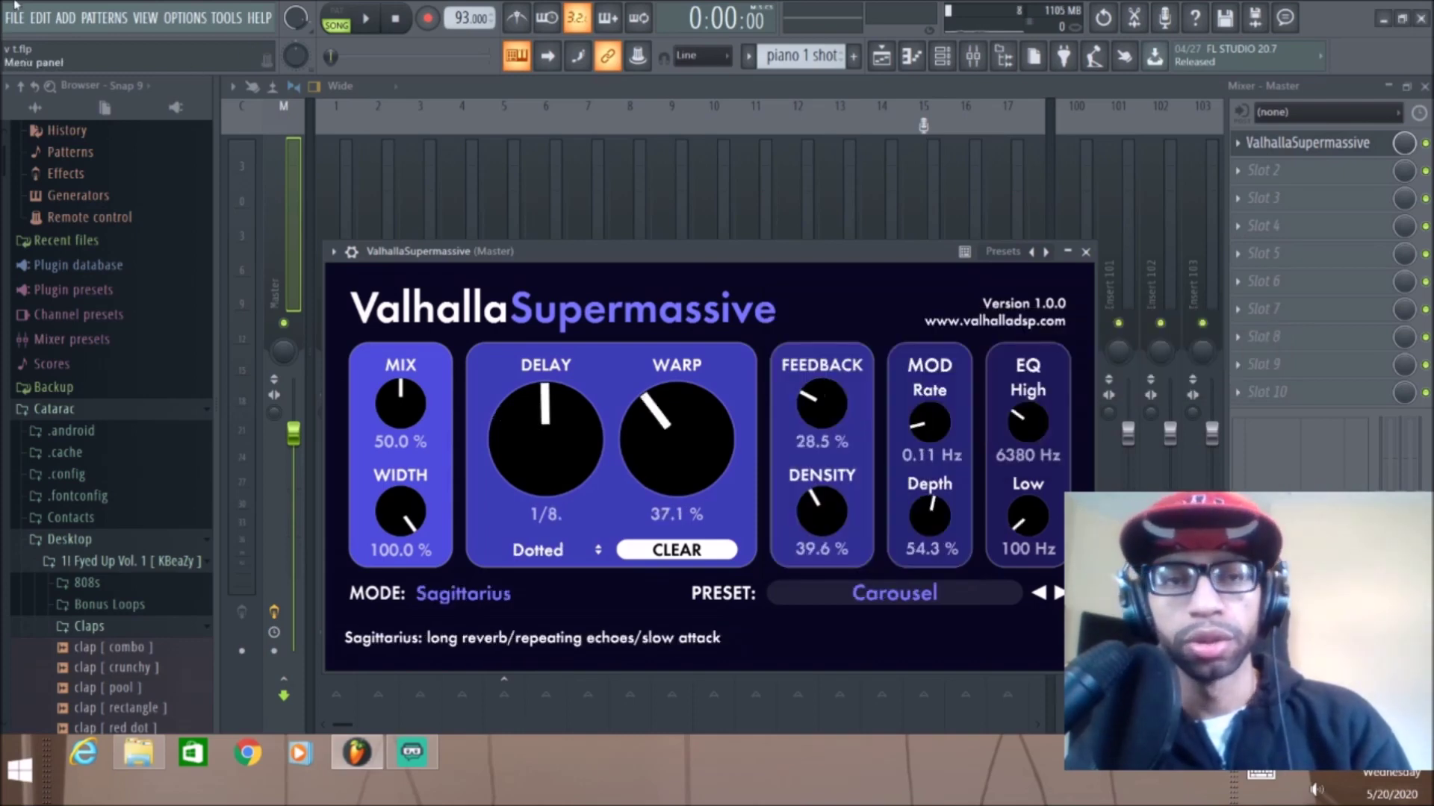
left_click(365, 18)
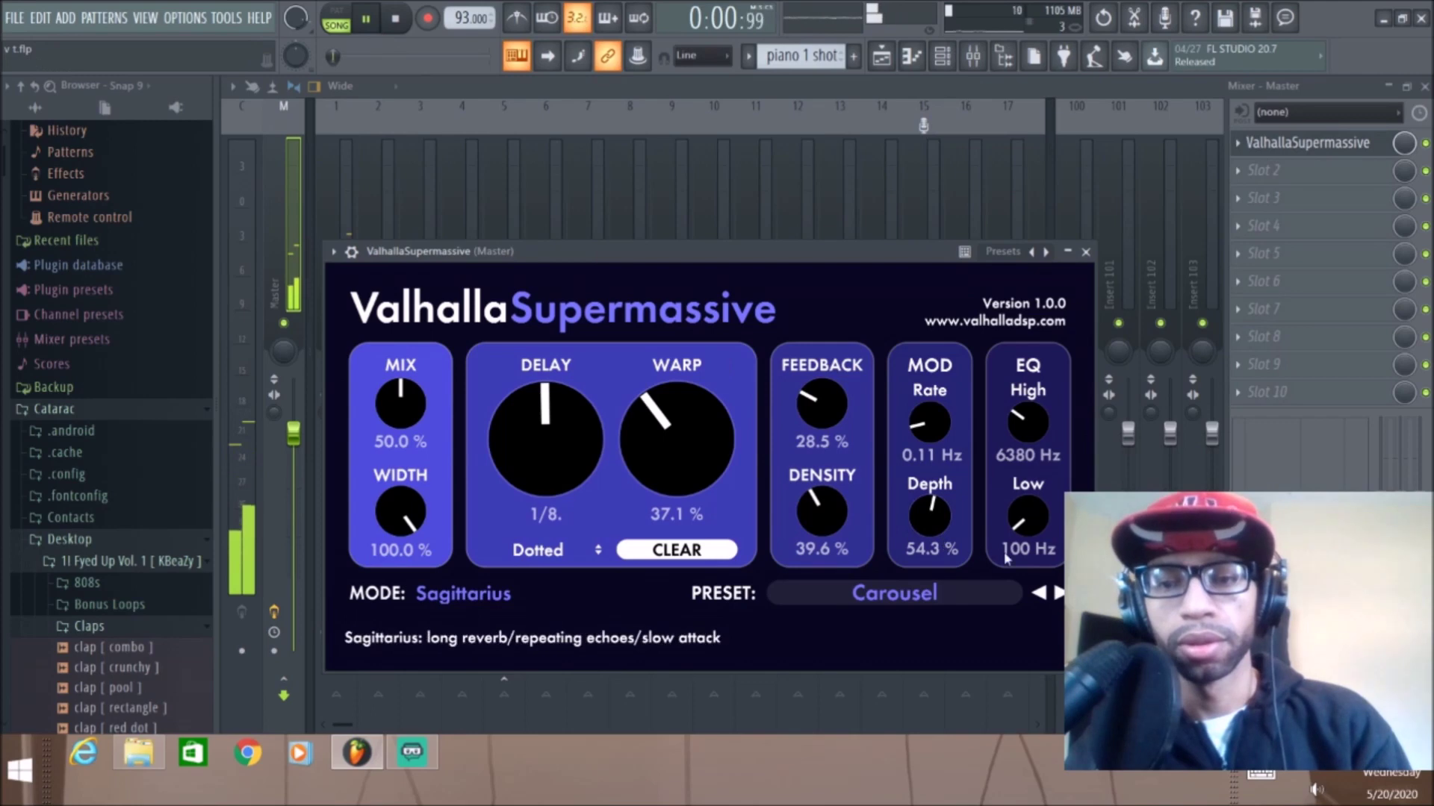
Step: Audition the following echo presets up to Skinny 8th, go back to Reverse Cloud Of 8ths, and stop playback
left_click(1058, 593)
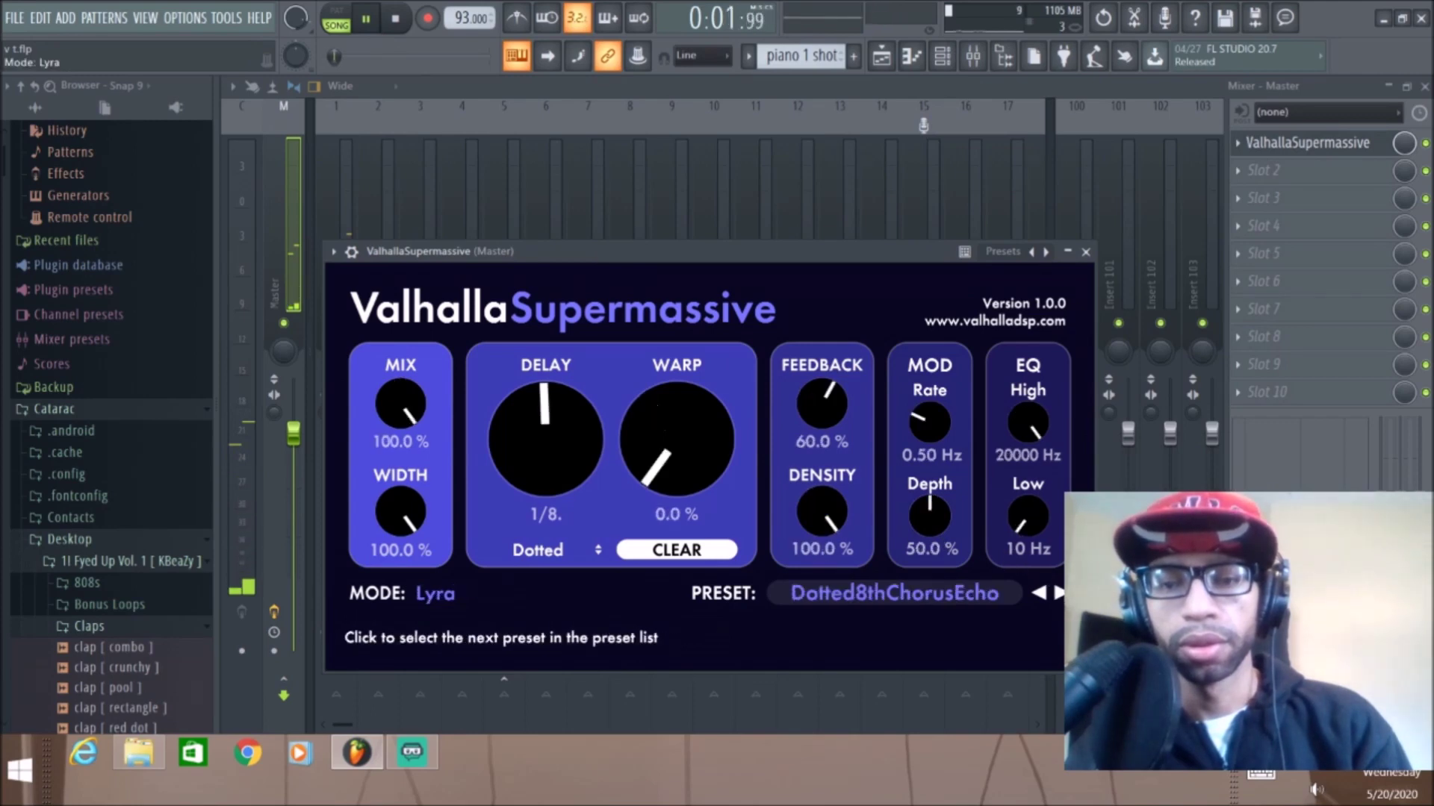
left_click(1059, 594)
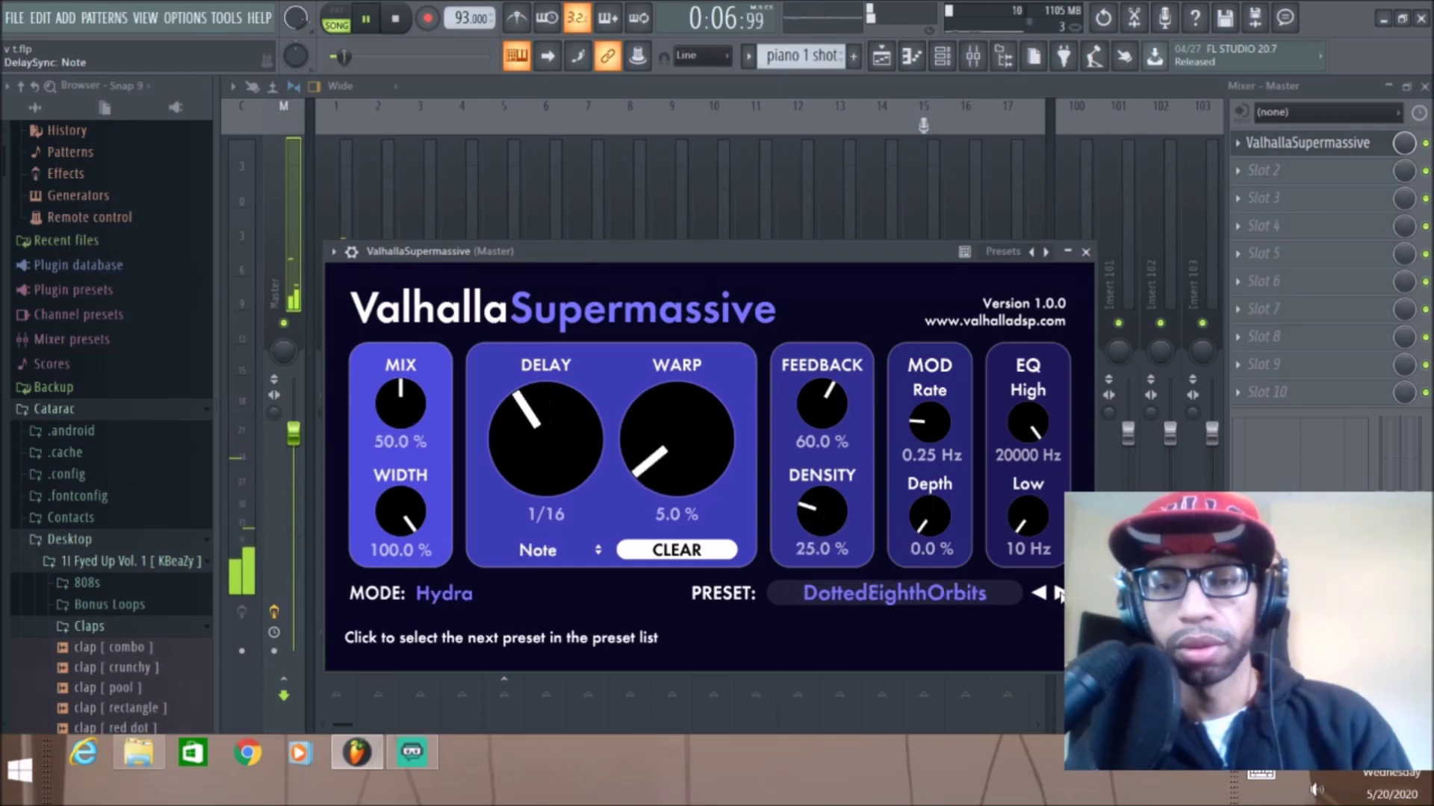
left_click(1059, 594)
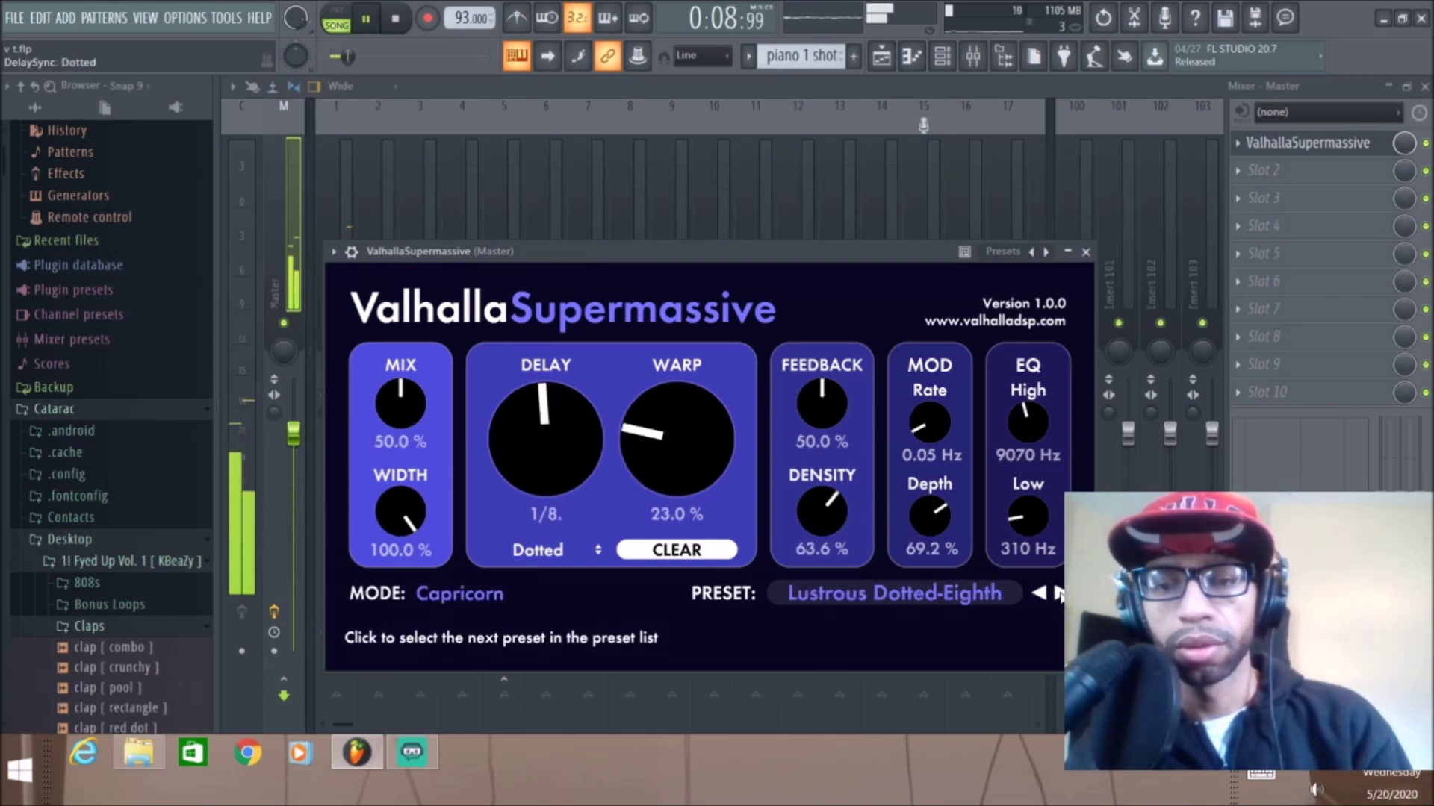
left_click(1059, 594)
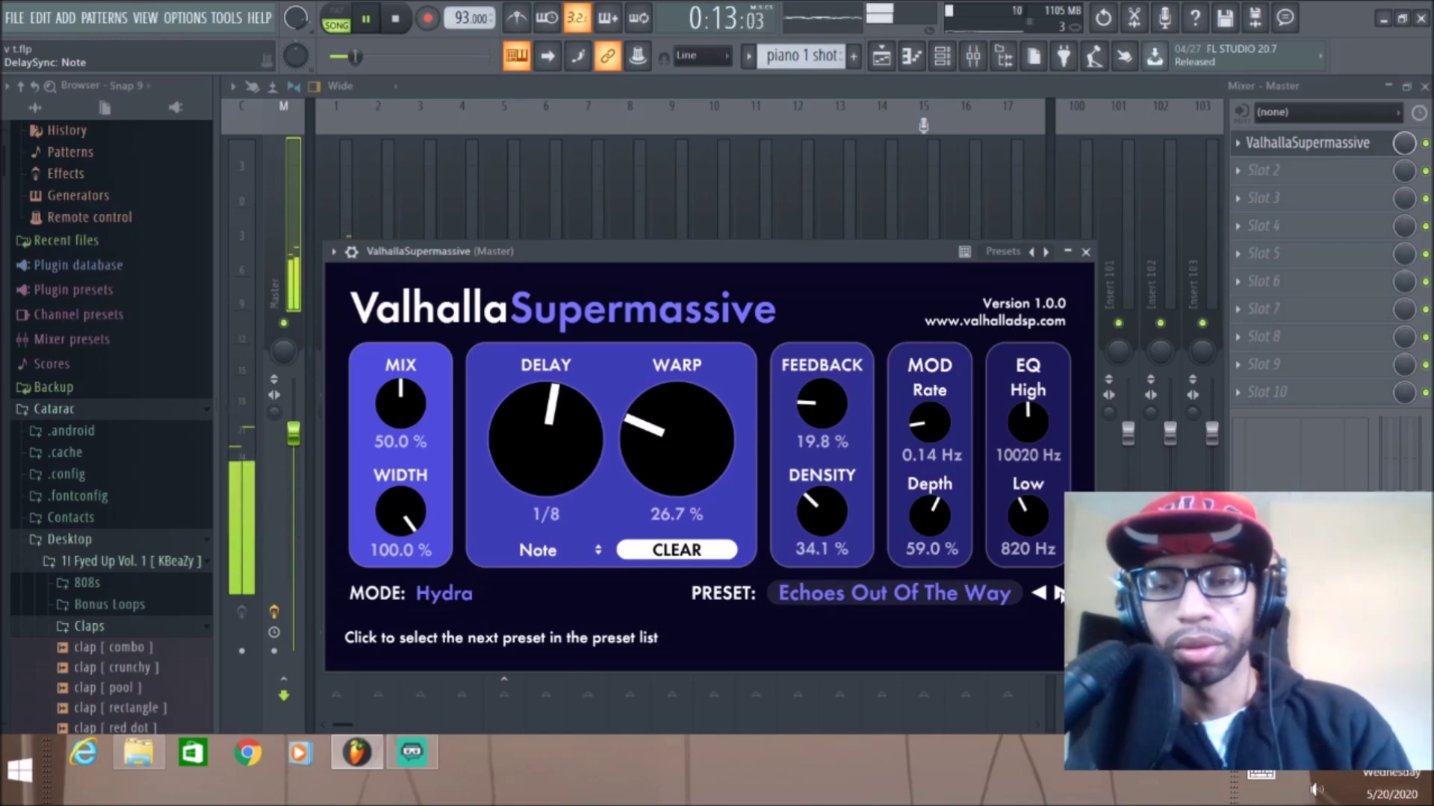
left_click(1059, 594)
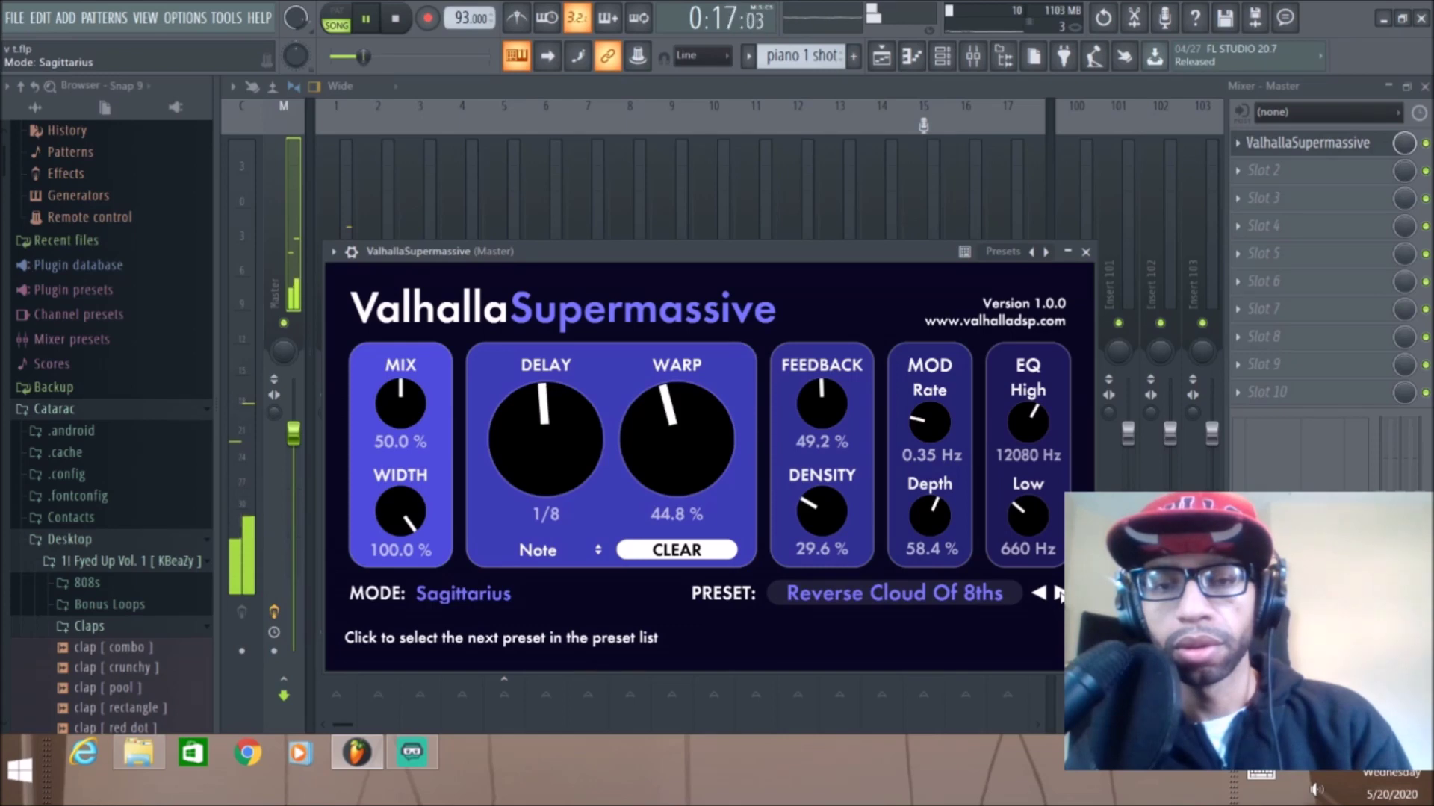
left_click(1059, 594)
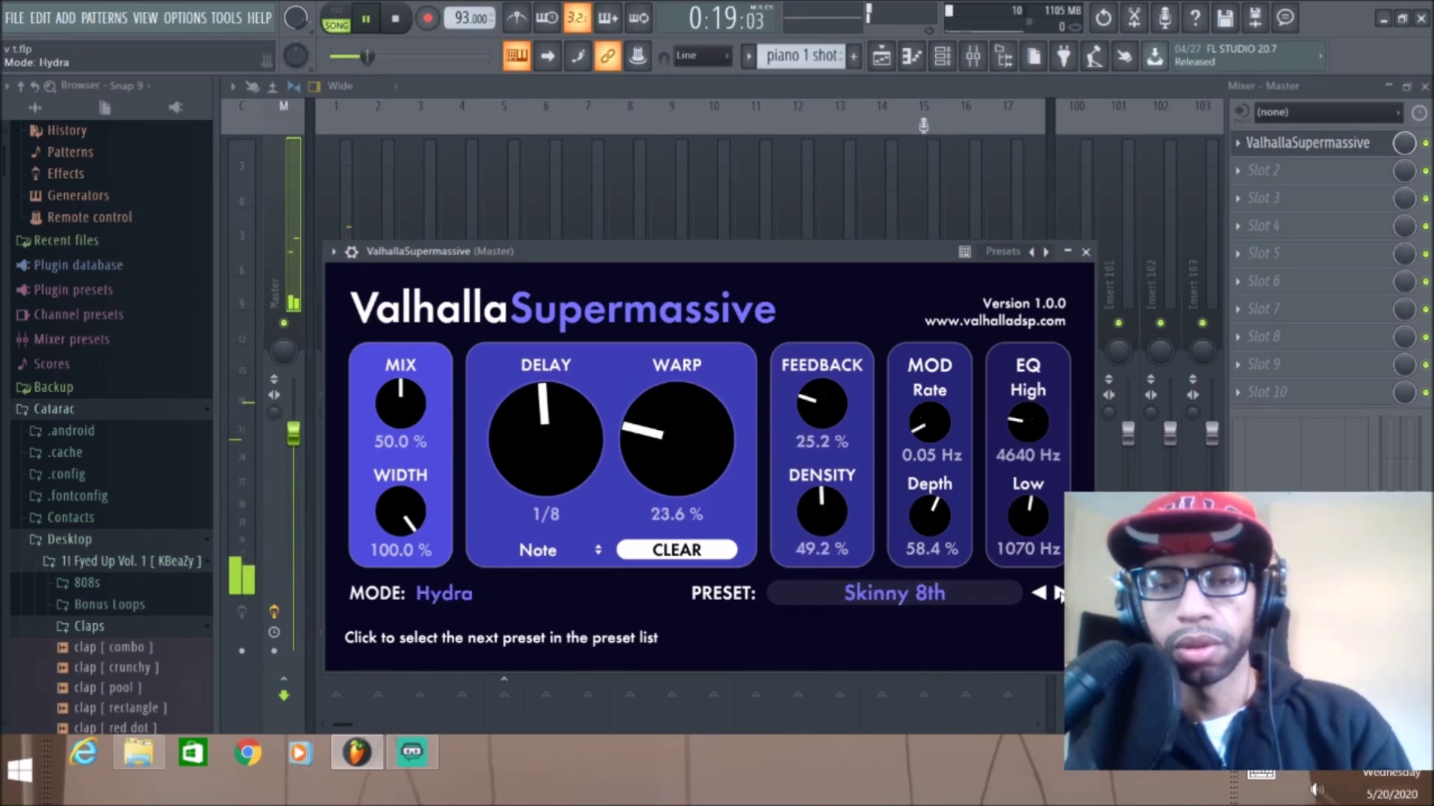
left_click(1039, 594)
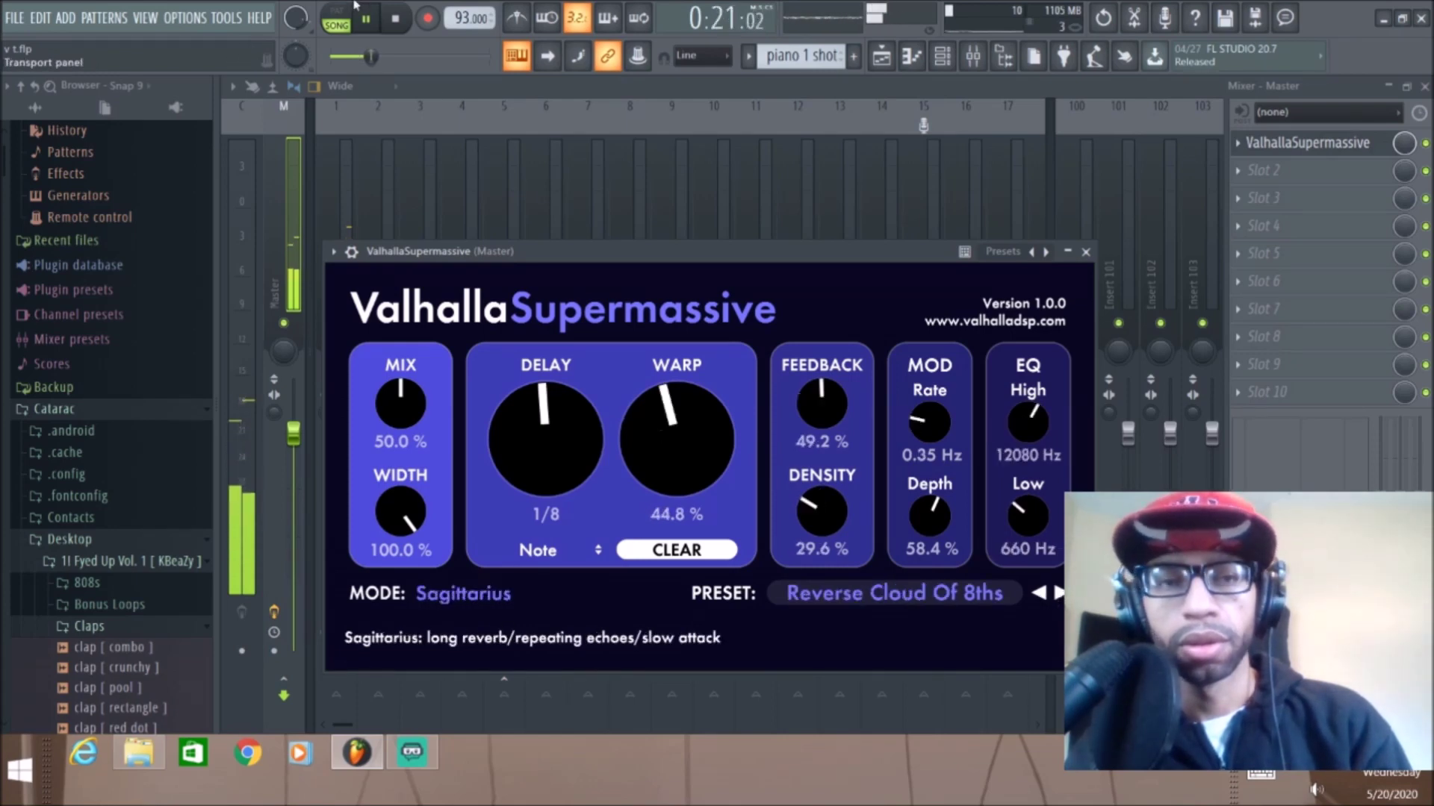
left_click(396, 19)
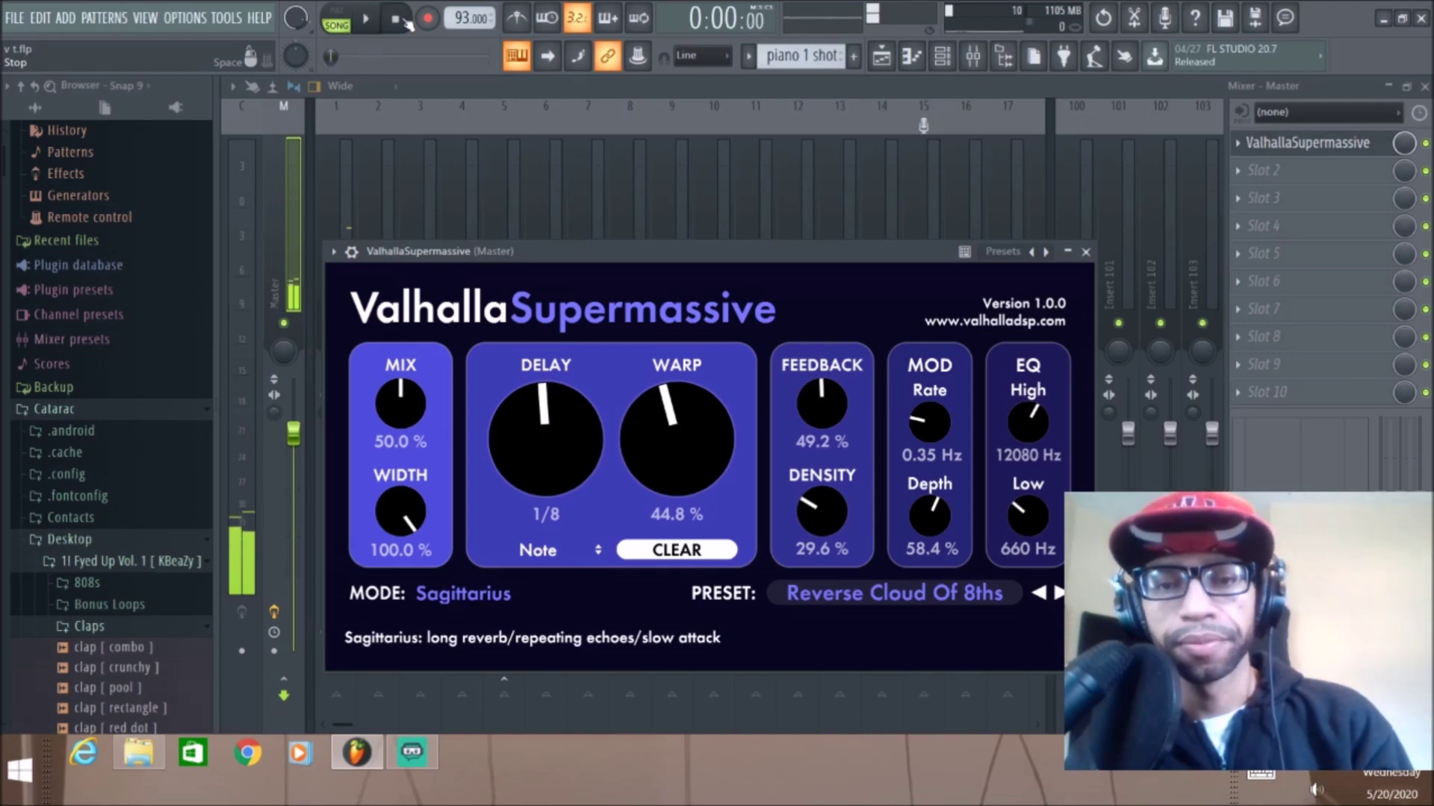
Step: Reset the warp to 0%, raise it to 100% while the piano plays, and stop playback
mouse_move(694, 438)
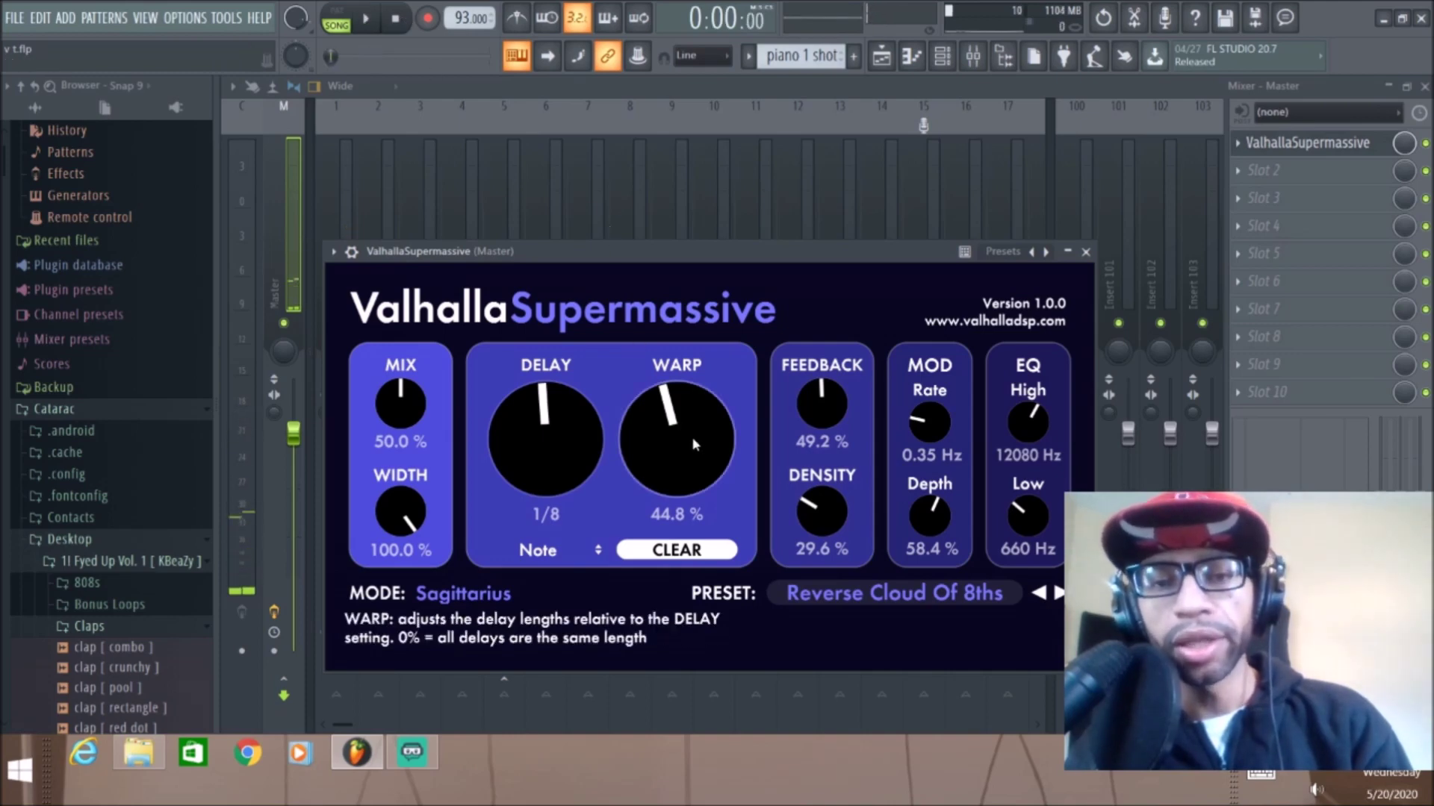
double_click(661, 401)
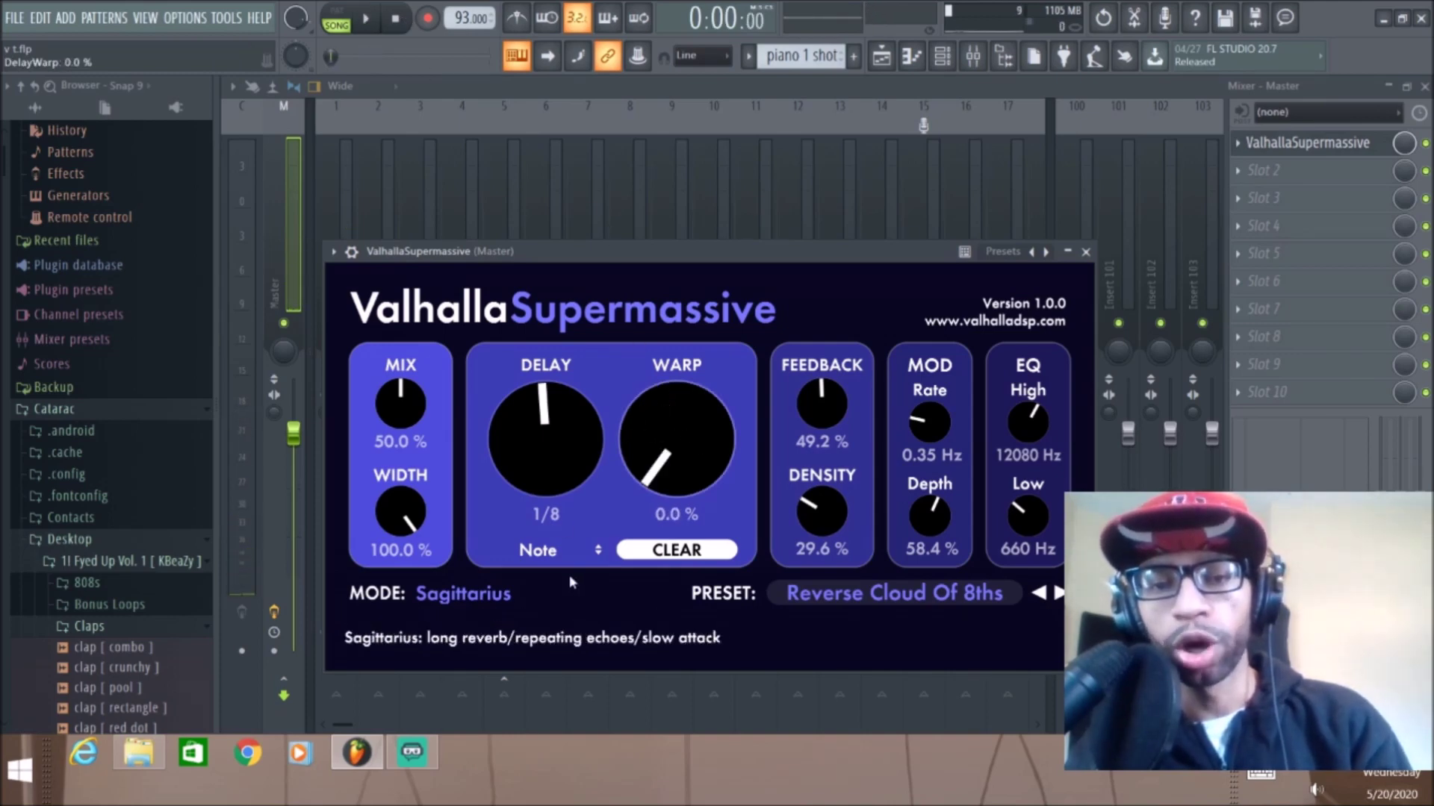
left_click(368, 23)
mouse_move(665, 465)
left_click_drag(665, 465, 665, 388)
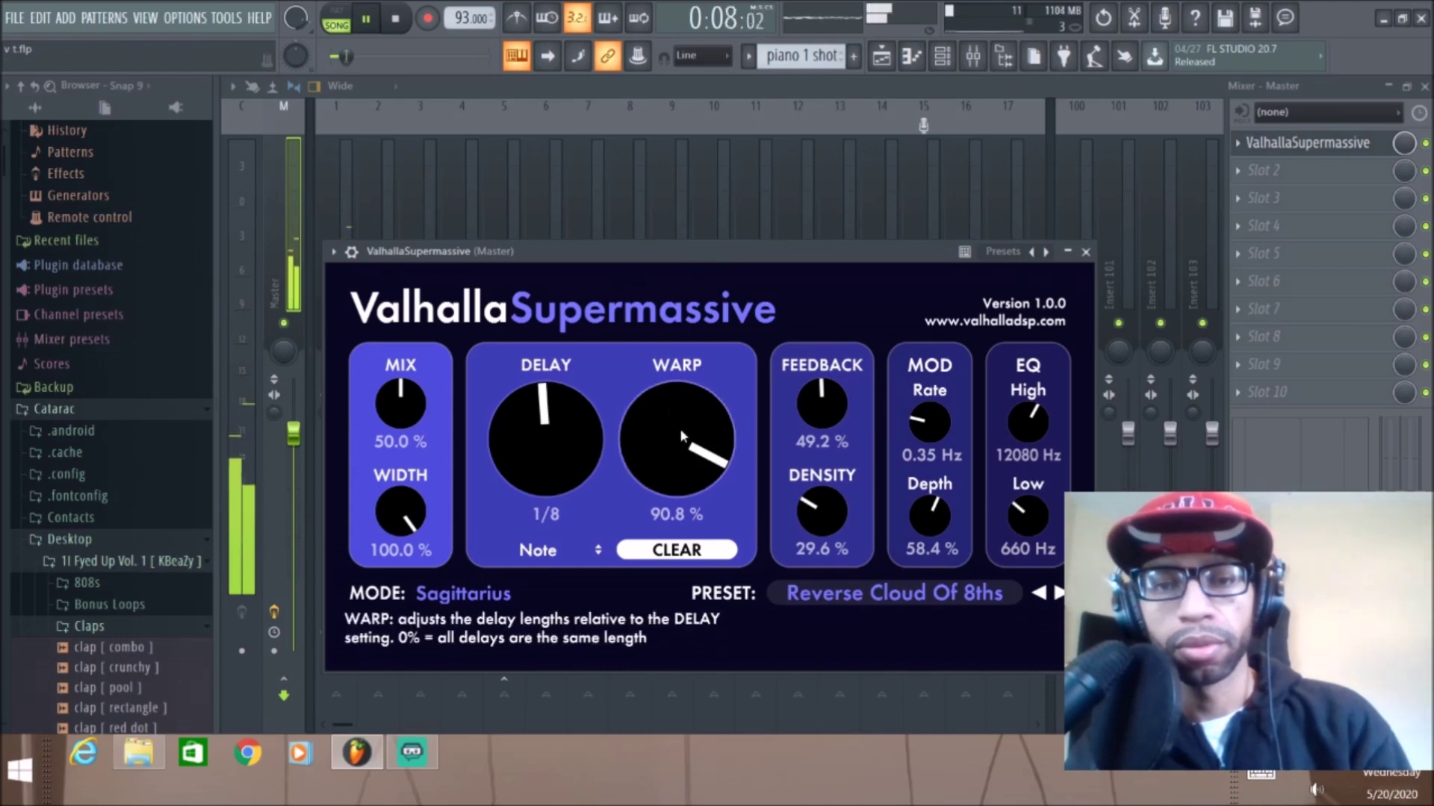
left_click_drag(684, 435, 693, 398)
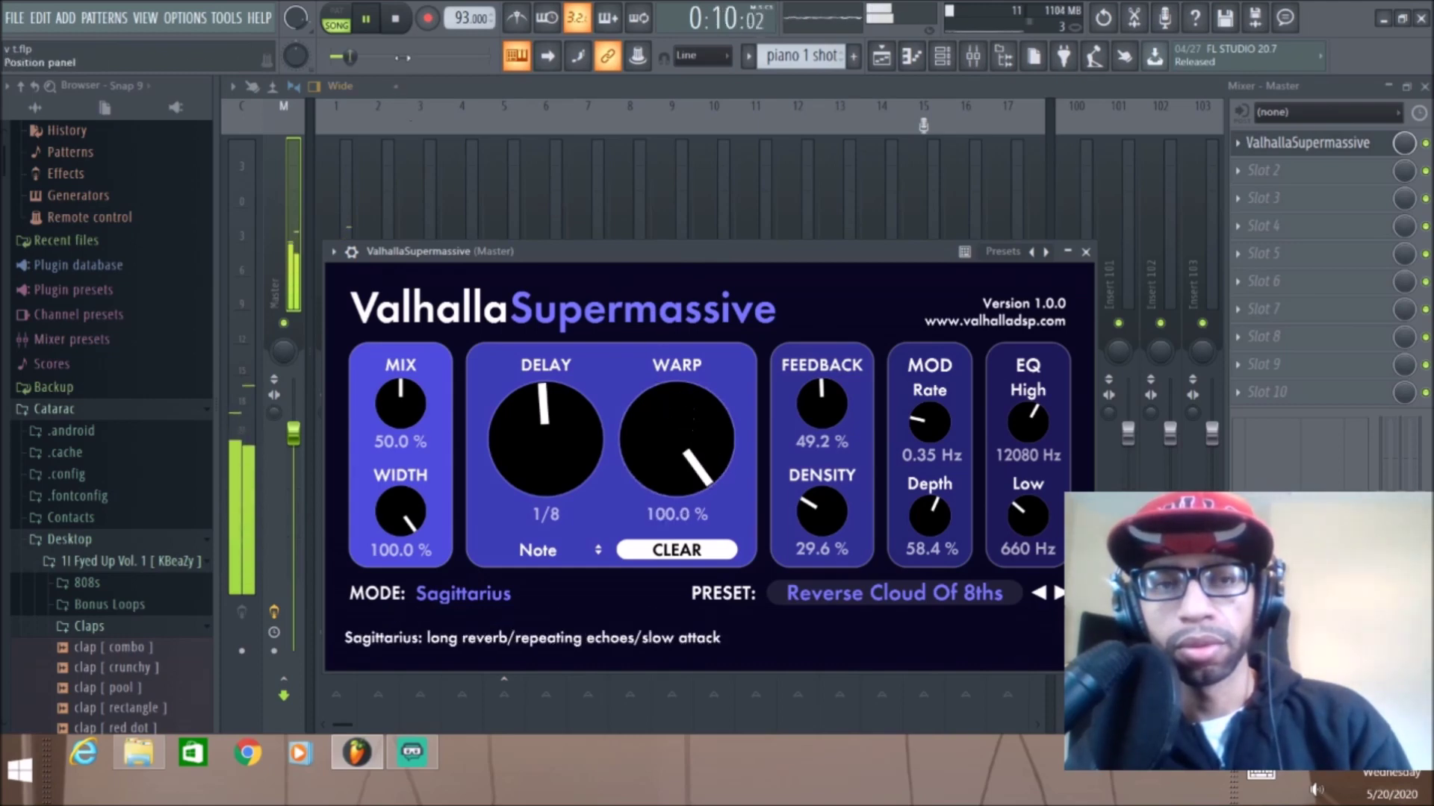
left_click(396, 19)
Step: Set the echo density to 100% and start playback to hear it
left_click_drag(821, 512, 822, 477)
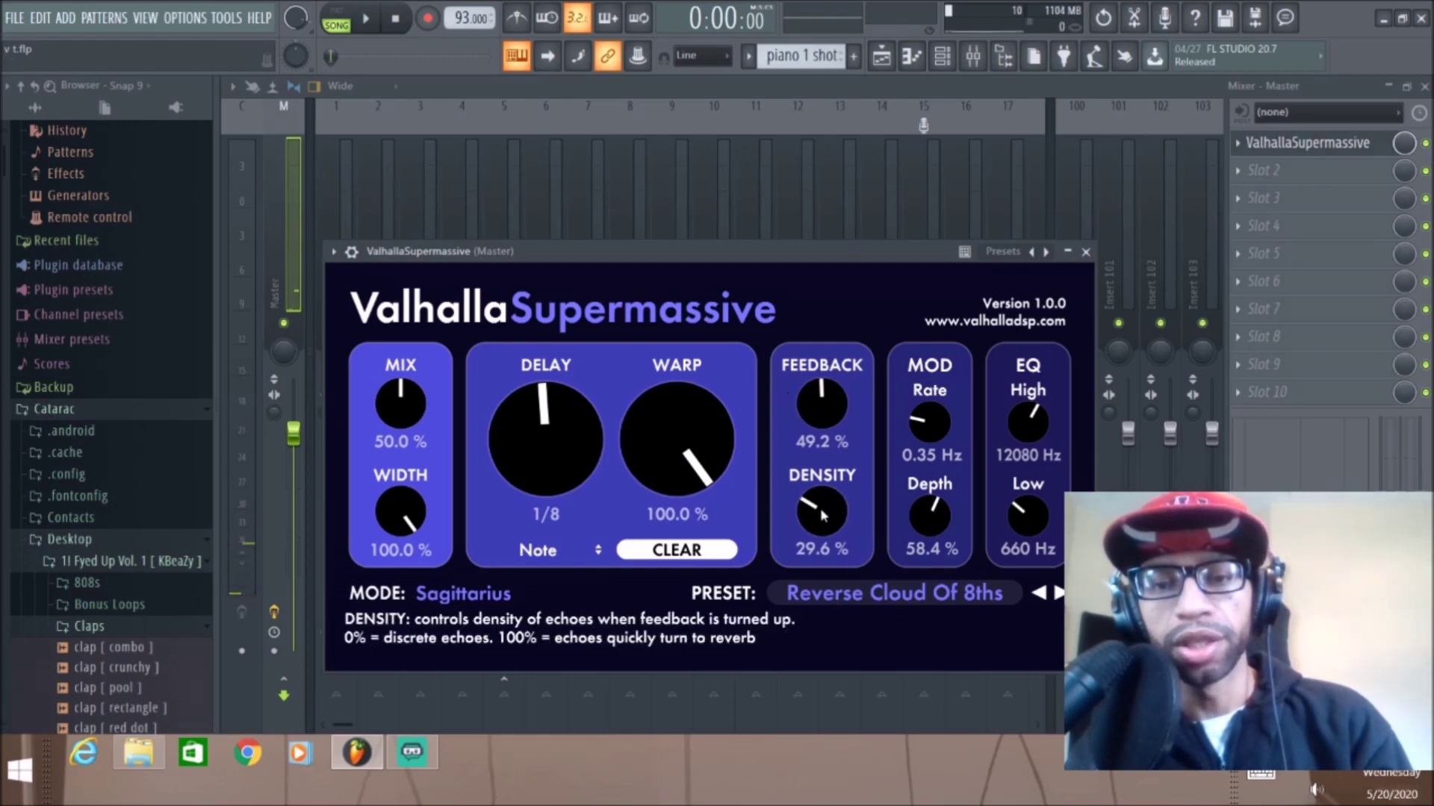
left_click(365, 18)
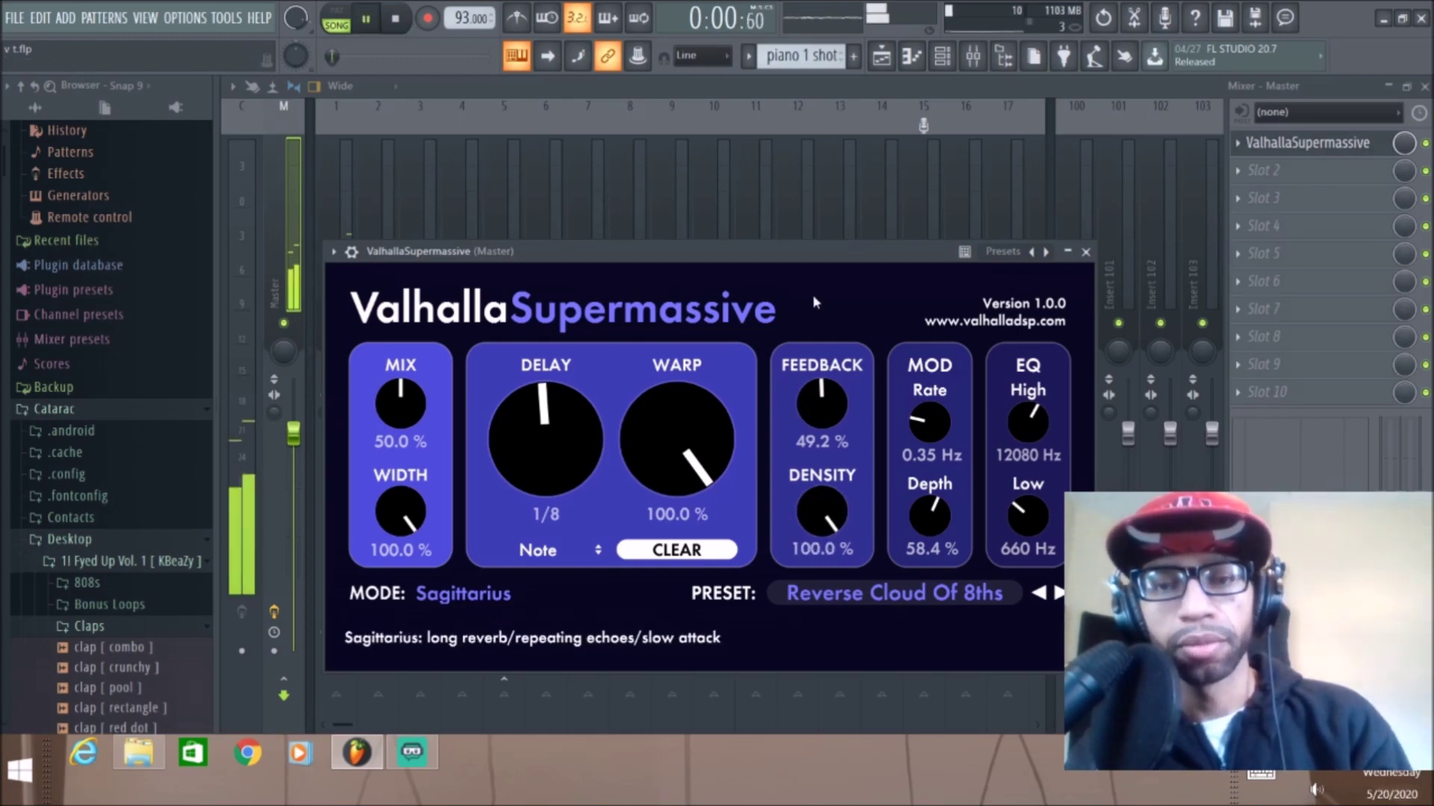
Step: Raise the modulation rate to 4.28 Hz and its depth to 88.4% during playback, and stop the piano
left_click_drag(930, 422, 926, 378)
left_click_drag(974, 292, 971, 319)
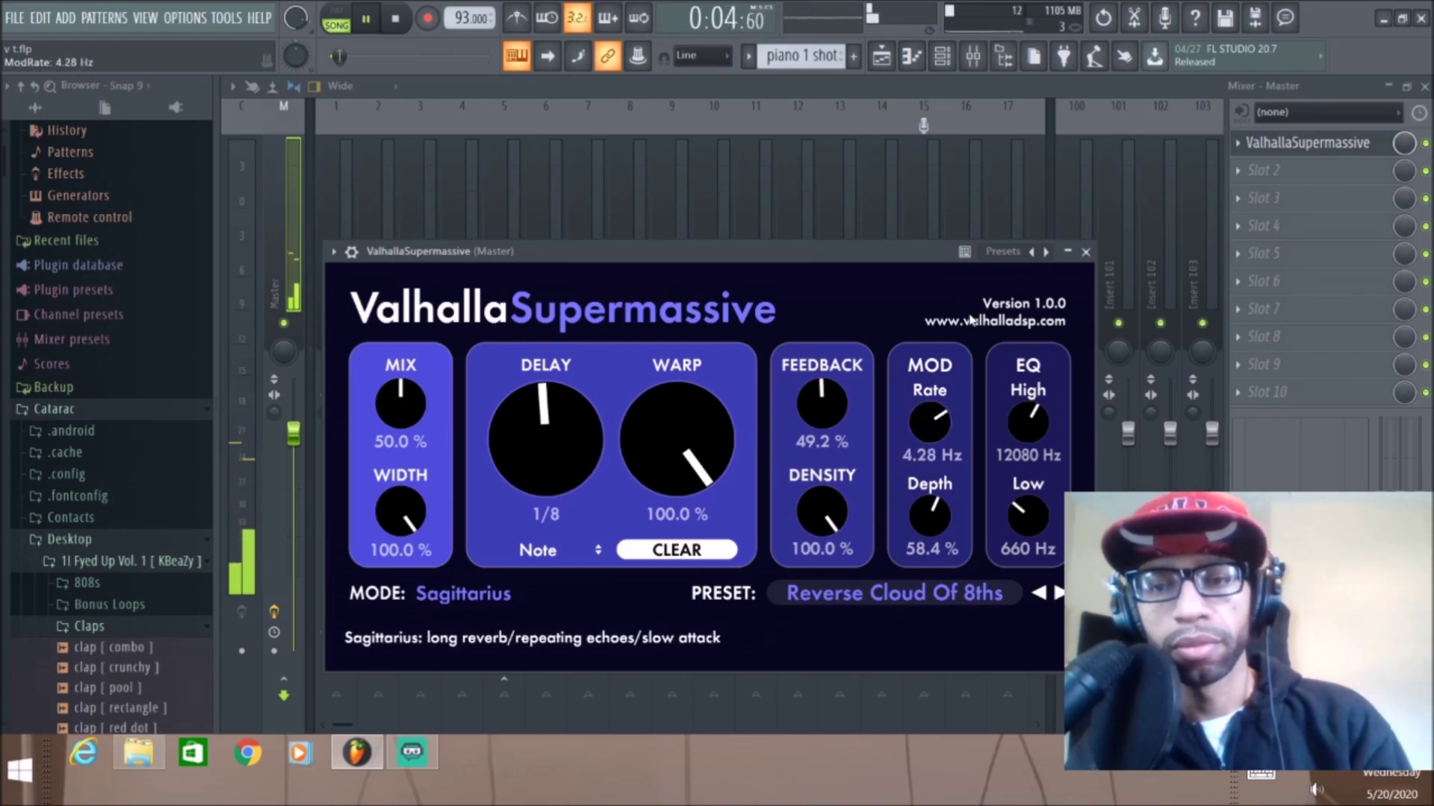
left_click_drag(929, 515, 931, 460)
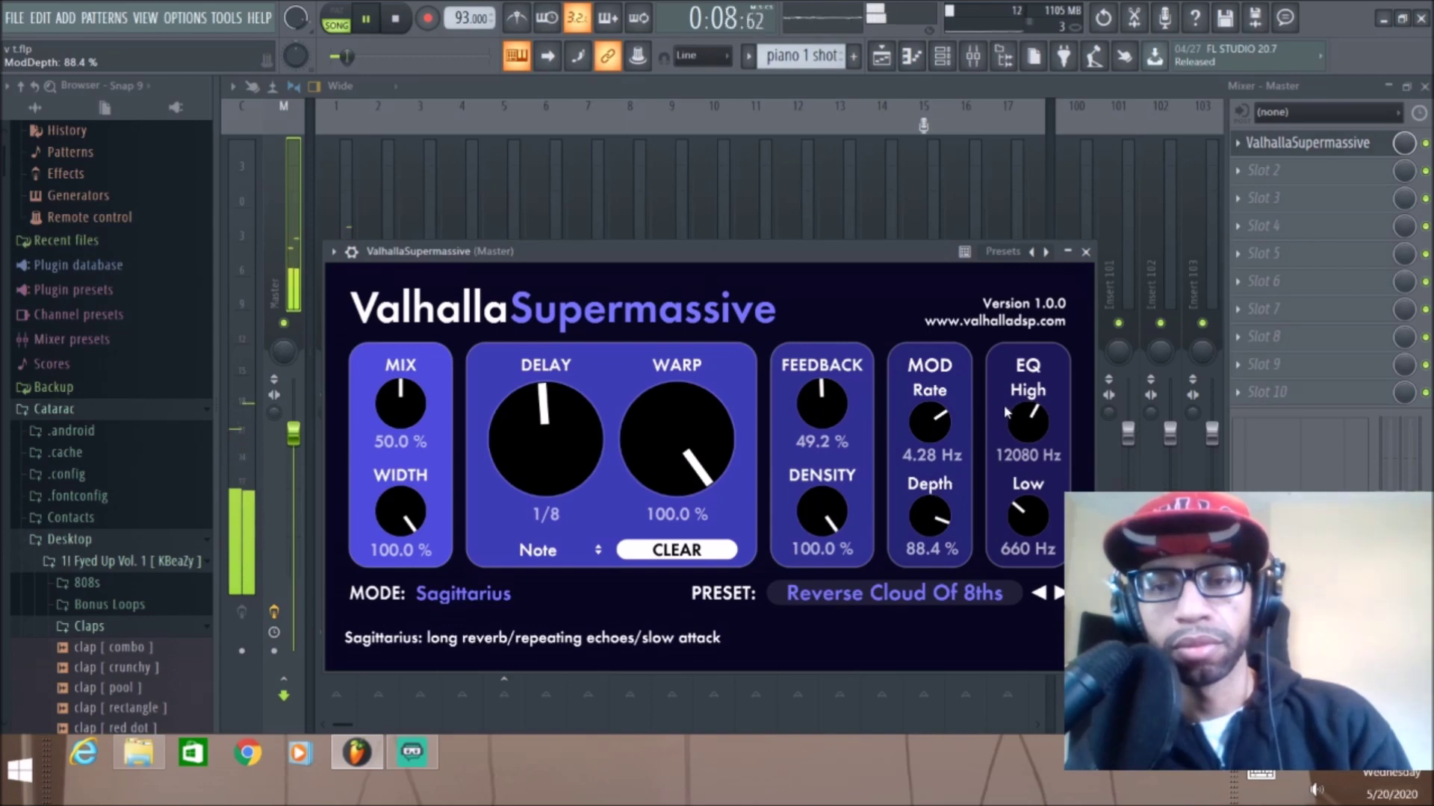
left_click(407, 25)
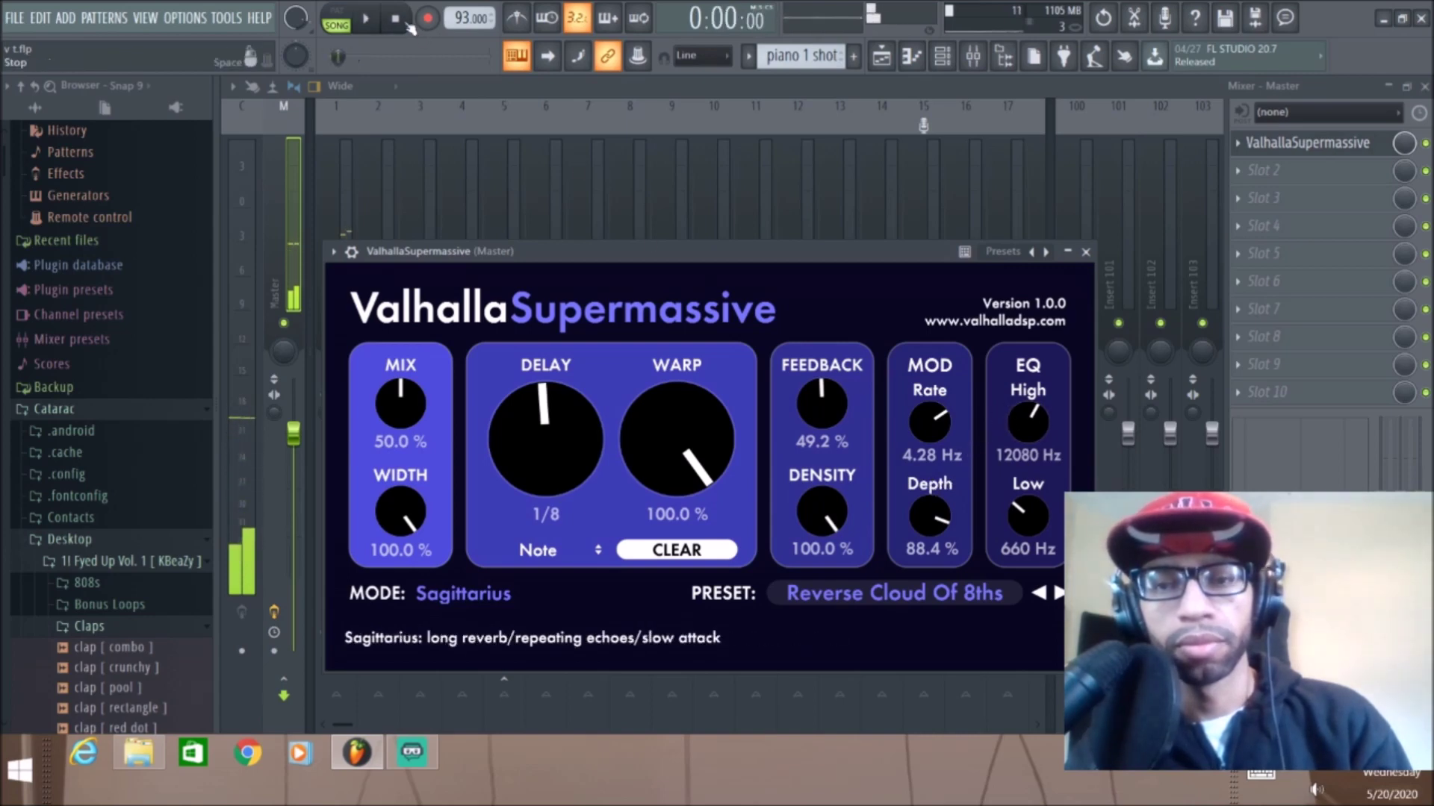
Step: Lower the EQ high setting to 2730 Hz and the low setting to 70 Hz while the piano plays, and stop playback
left_click(366, 19)
left_click_drag(1028, 423, 1029, 526)
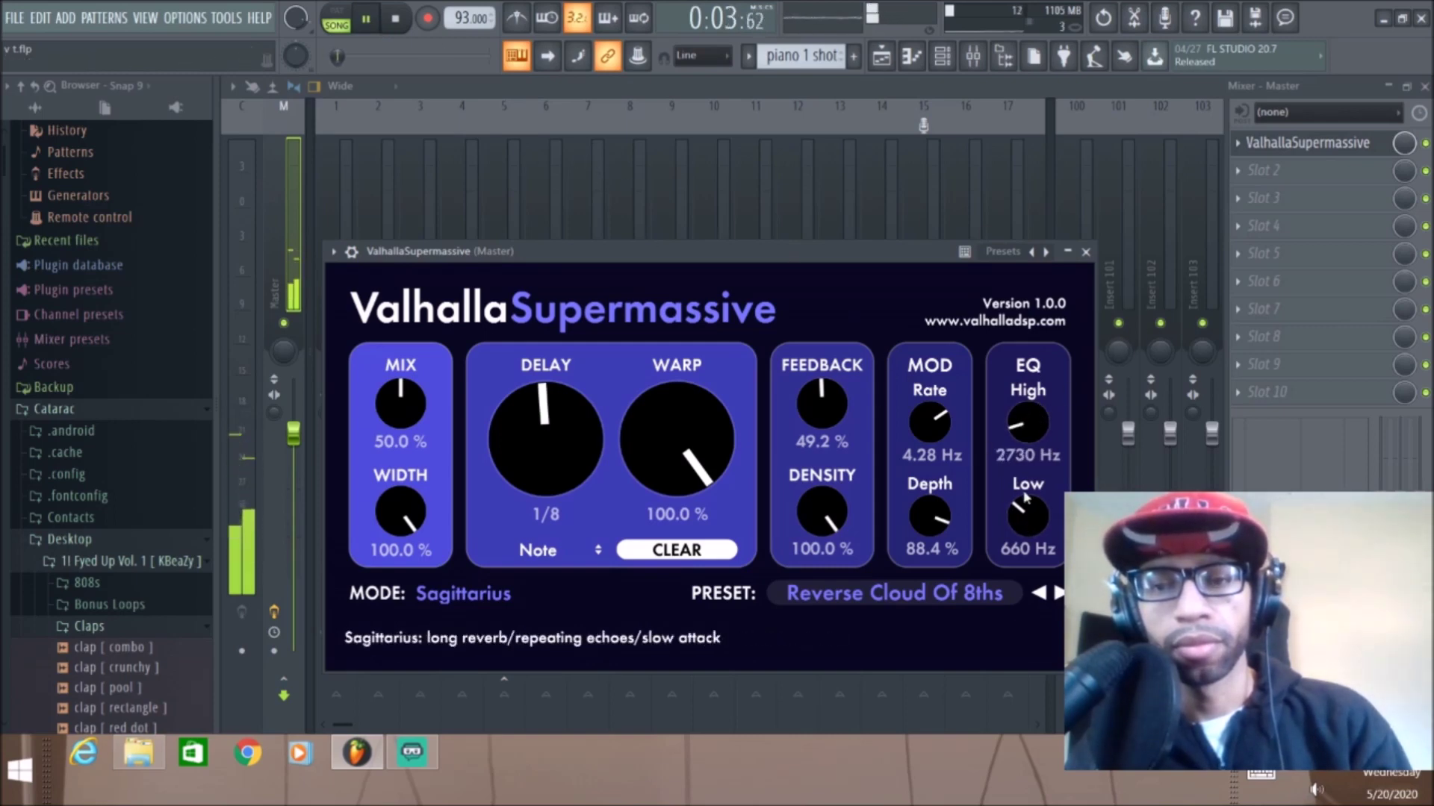
left_click_drag(1025, 499, 963, 578)
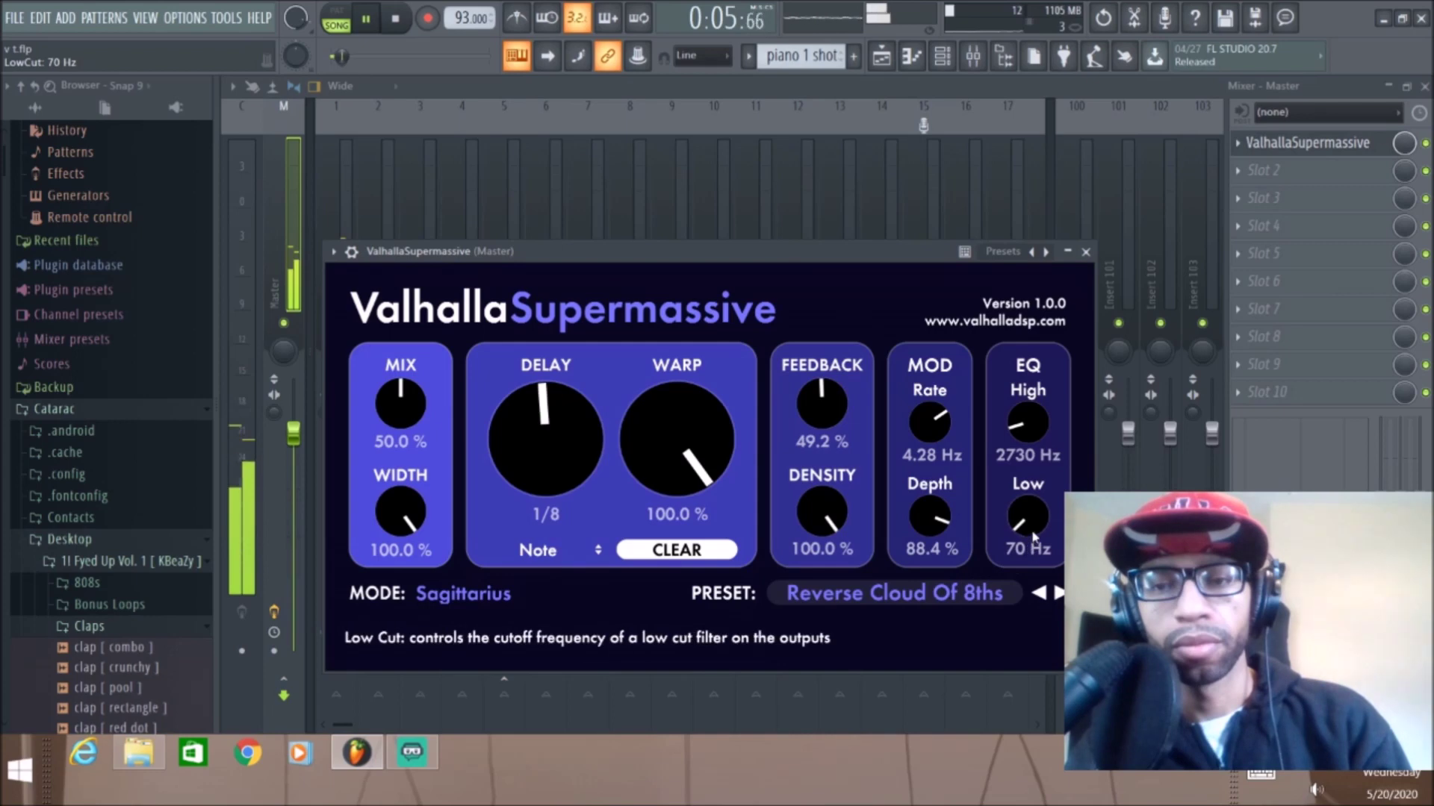
left_click(406, 22)
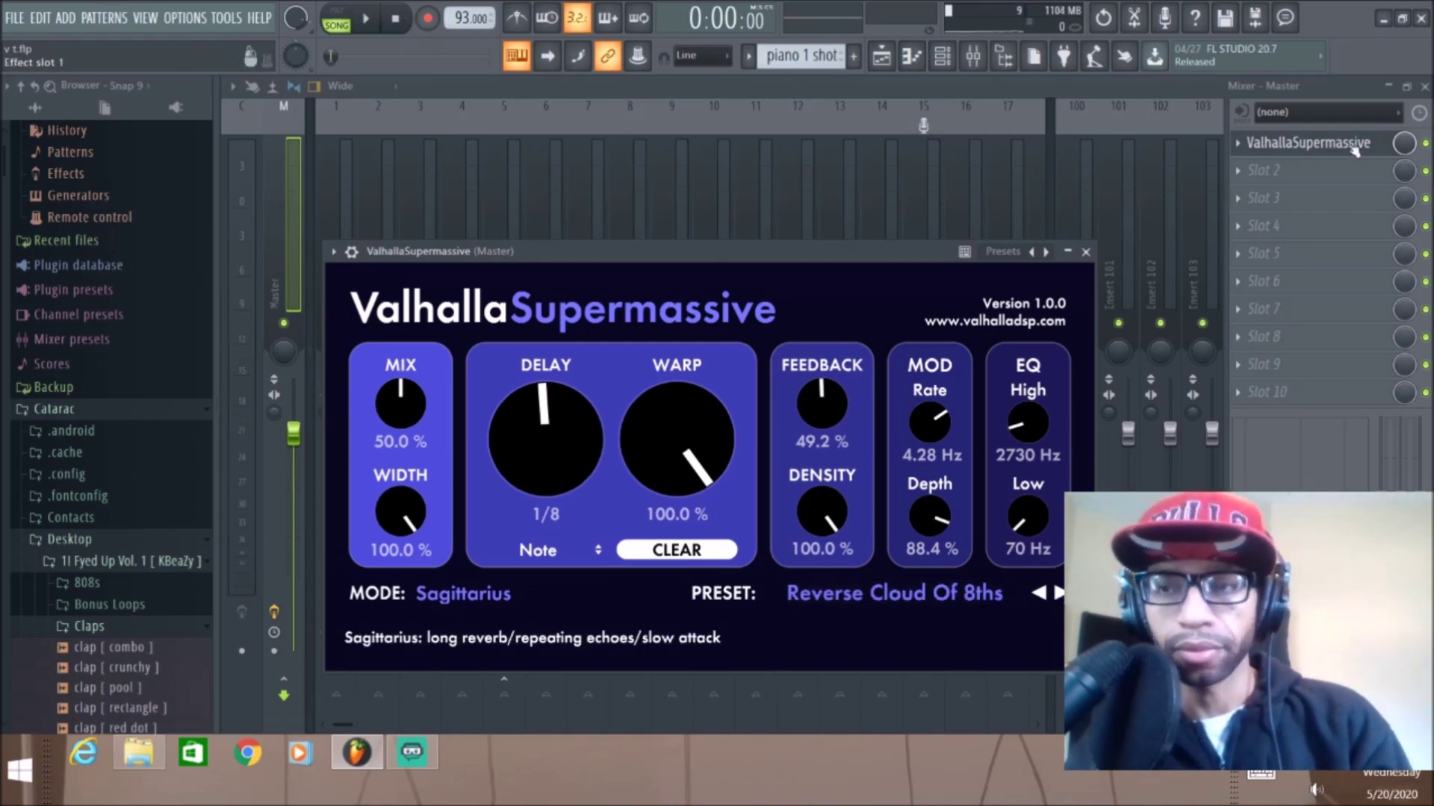
Step: Close the plugin window and unmute the Synthy and Omnisphere tracks in the playlist
key("Escape")
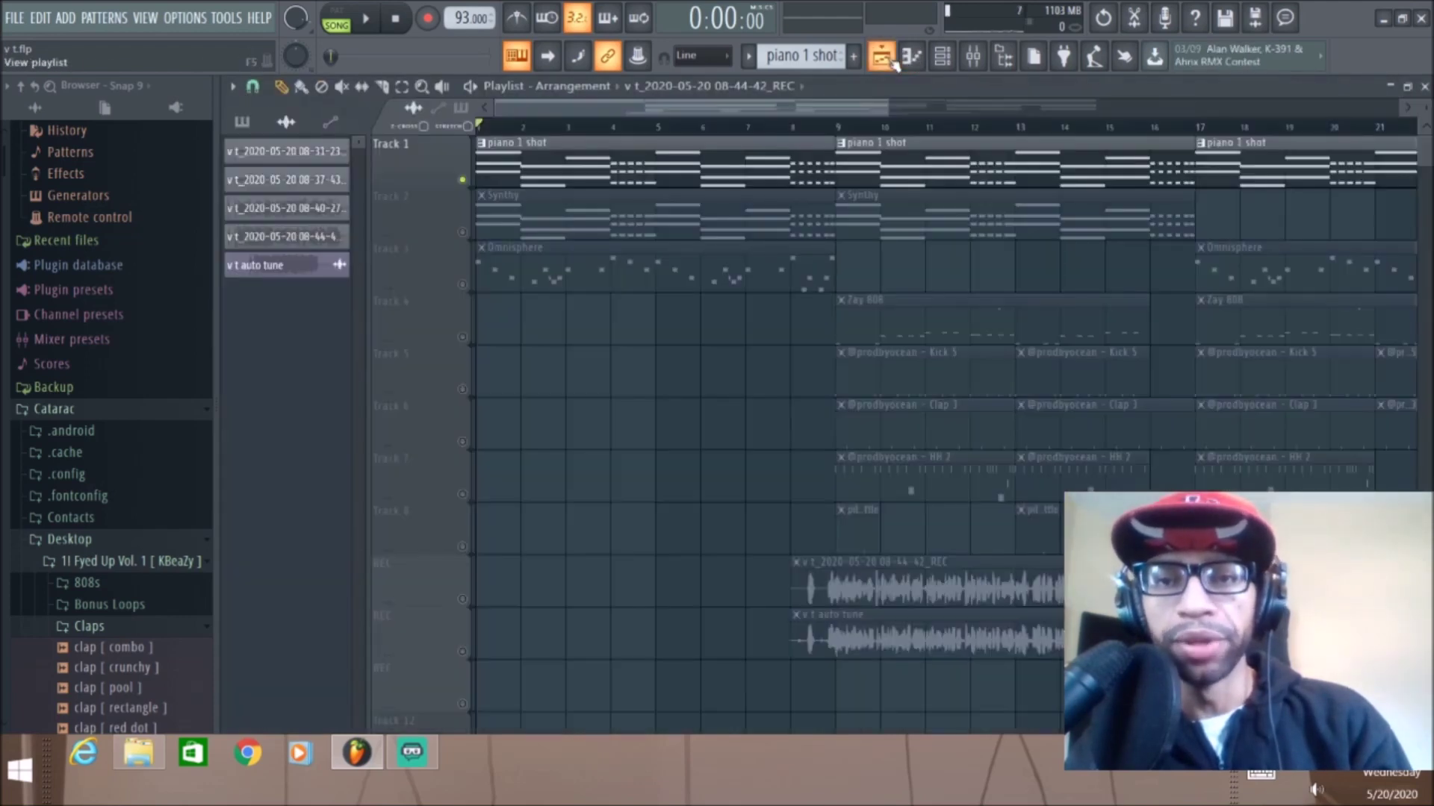
left_click(882, 56)
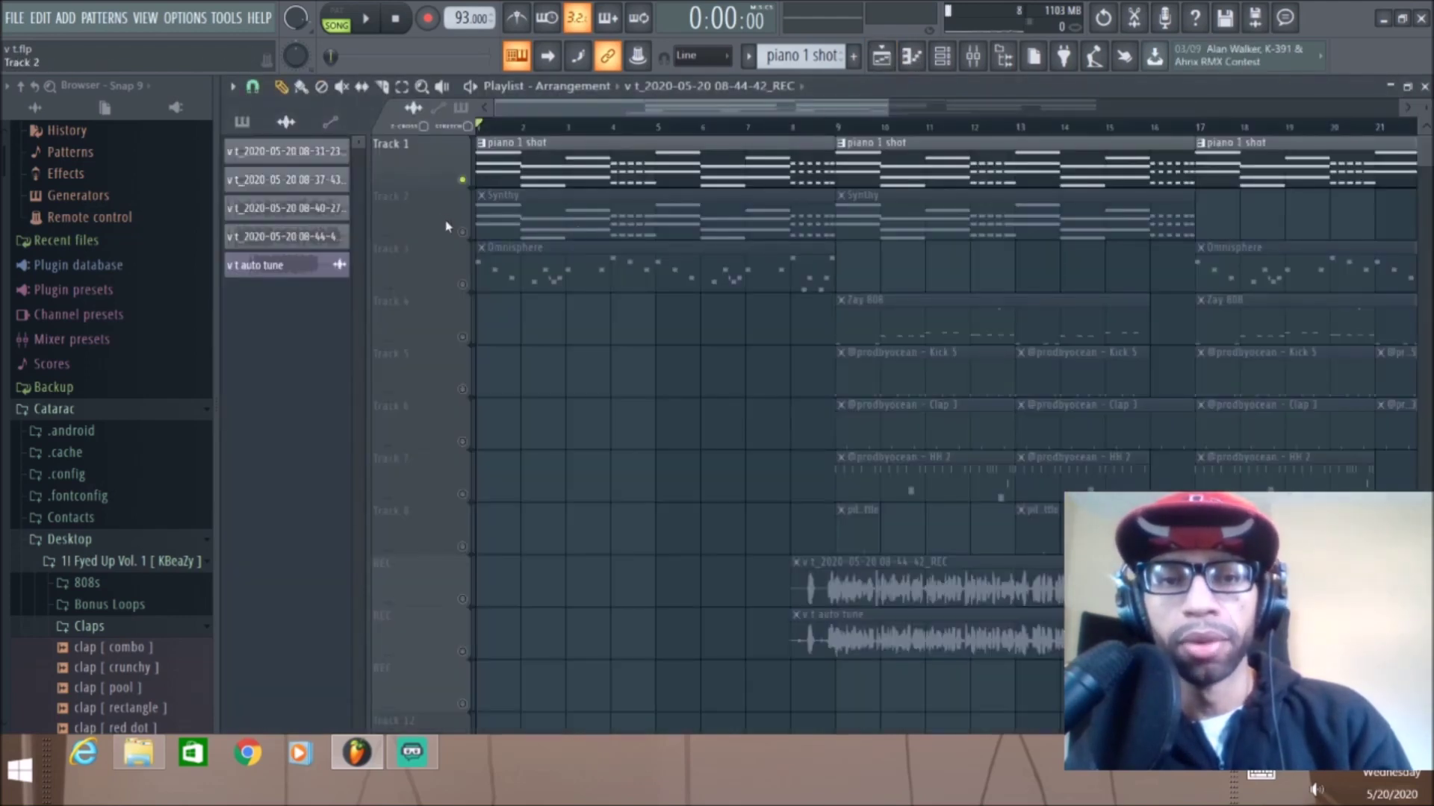
left_click(463, 233)
left_click(463, 285)
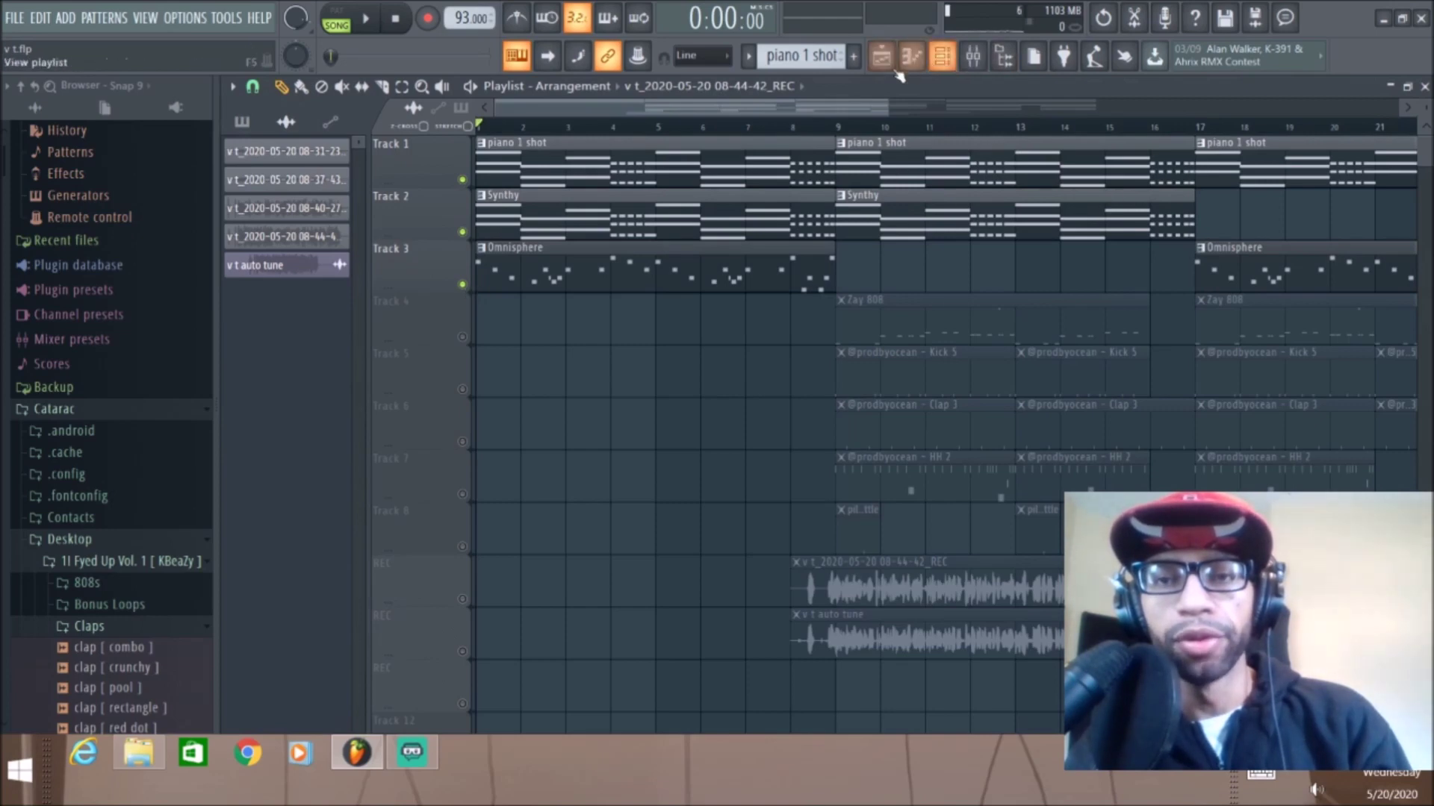
Step: Bypass ValhallaSupermassive on mixer inserts 1, 2 and 3
left_click(972, 57)
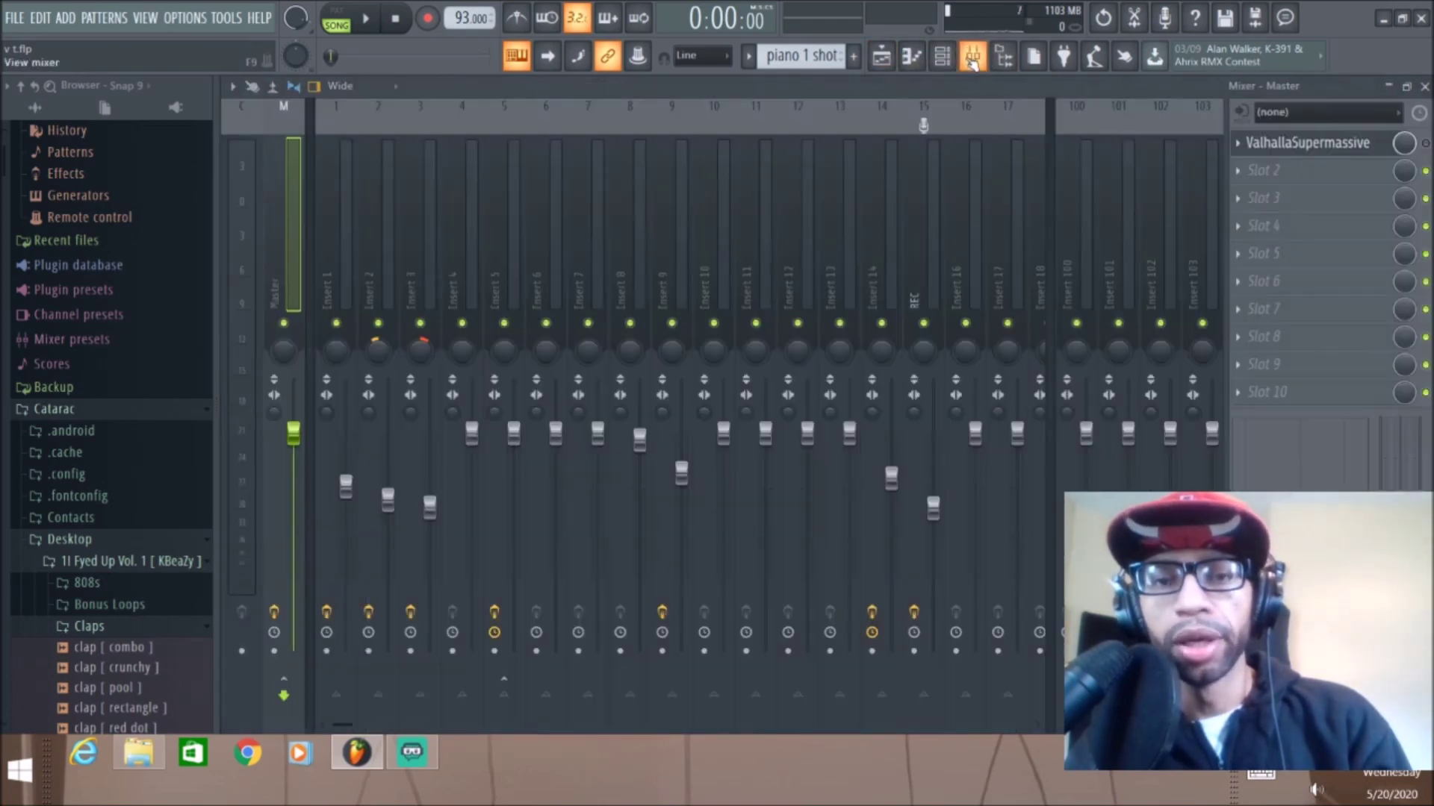
left_click(383, 251)
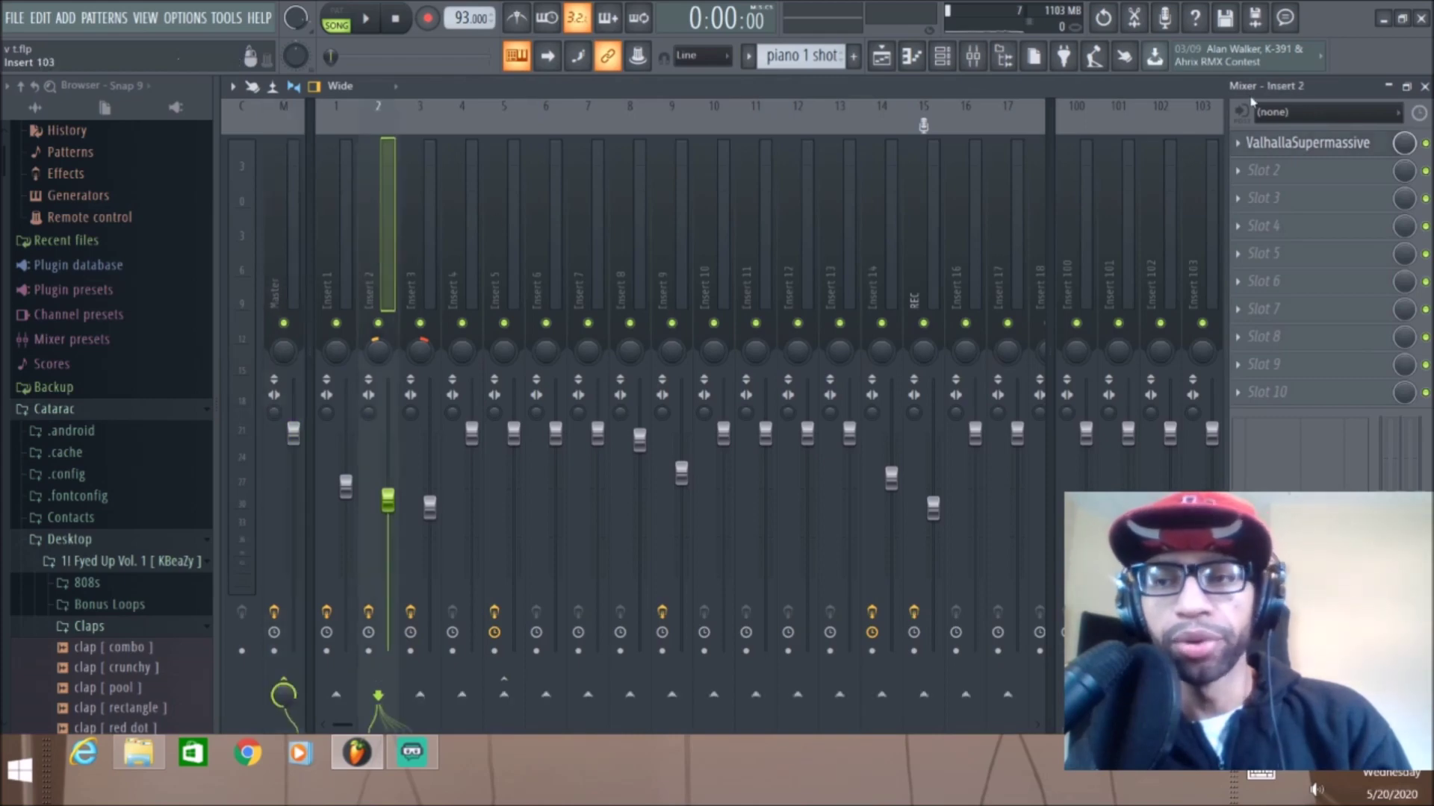
left_click(345, 239)
left_click(416, 258)
left_click(1425, 144)
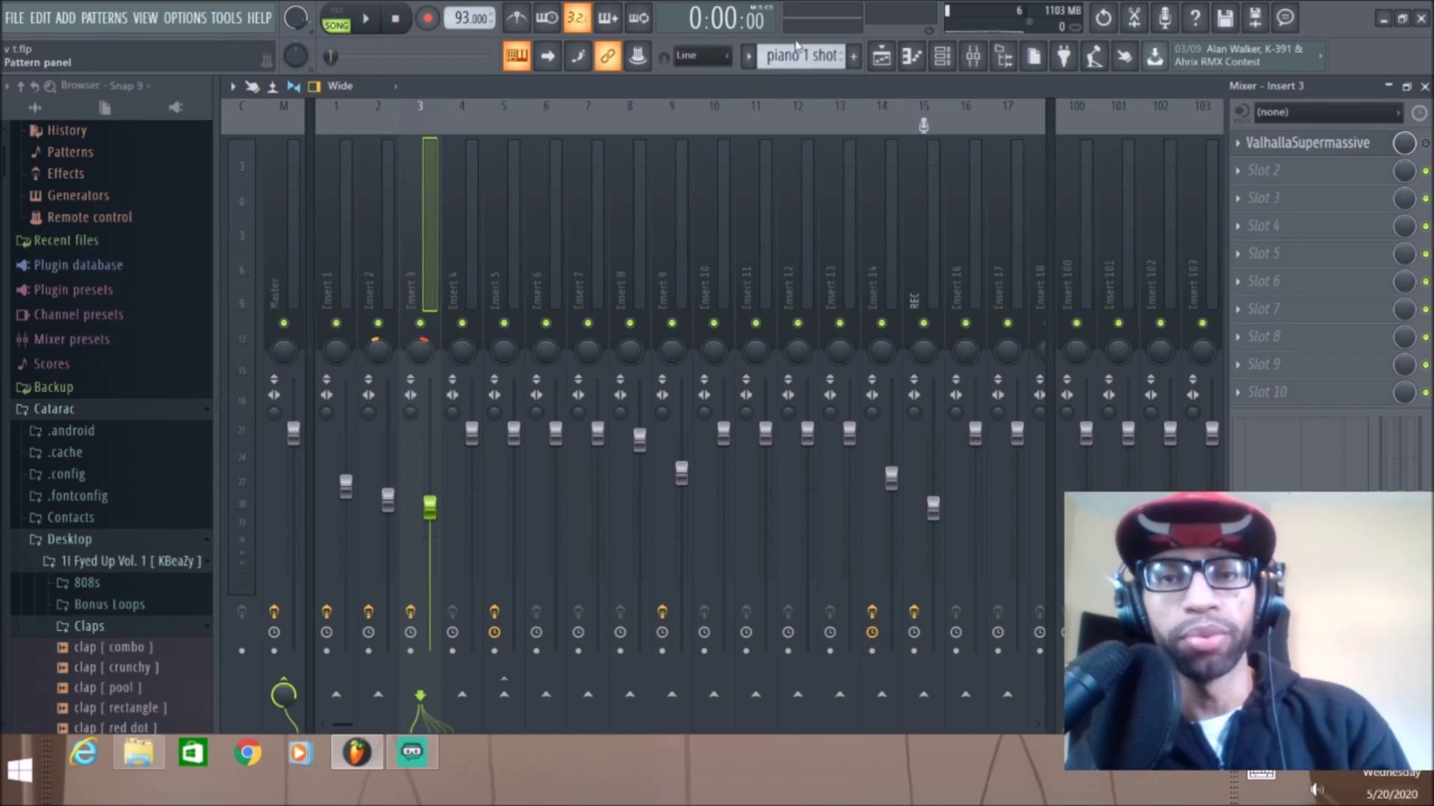
Step: Play the piano, Synthy and Omnisphere tracks without the effect, check their mixer levels, and stop playback
left_click(881, 56)
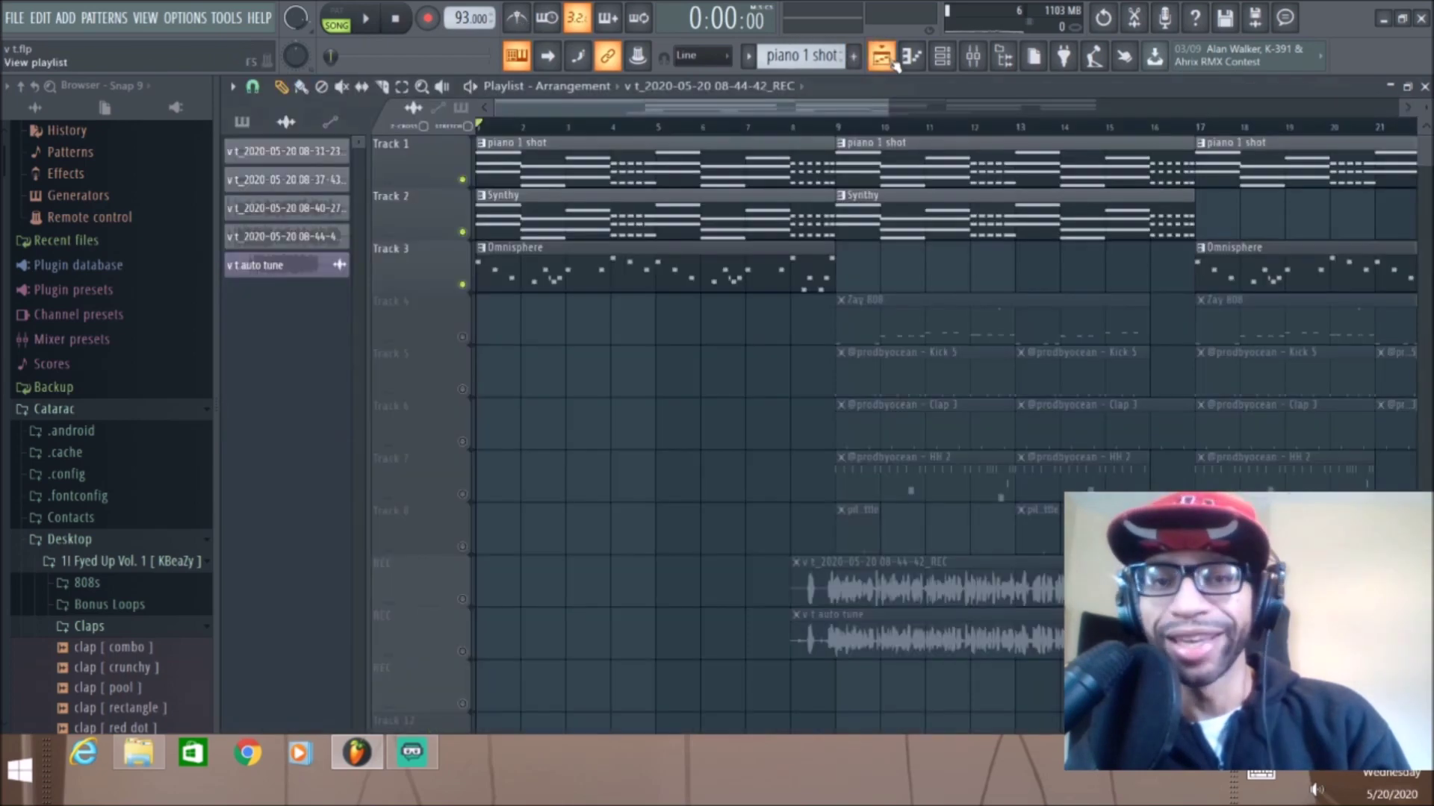
left_click(370, 21)
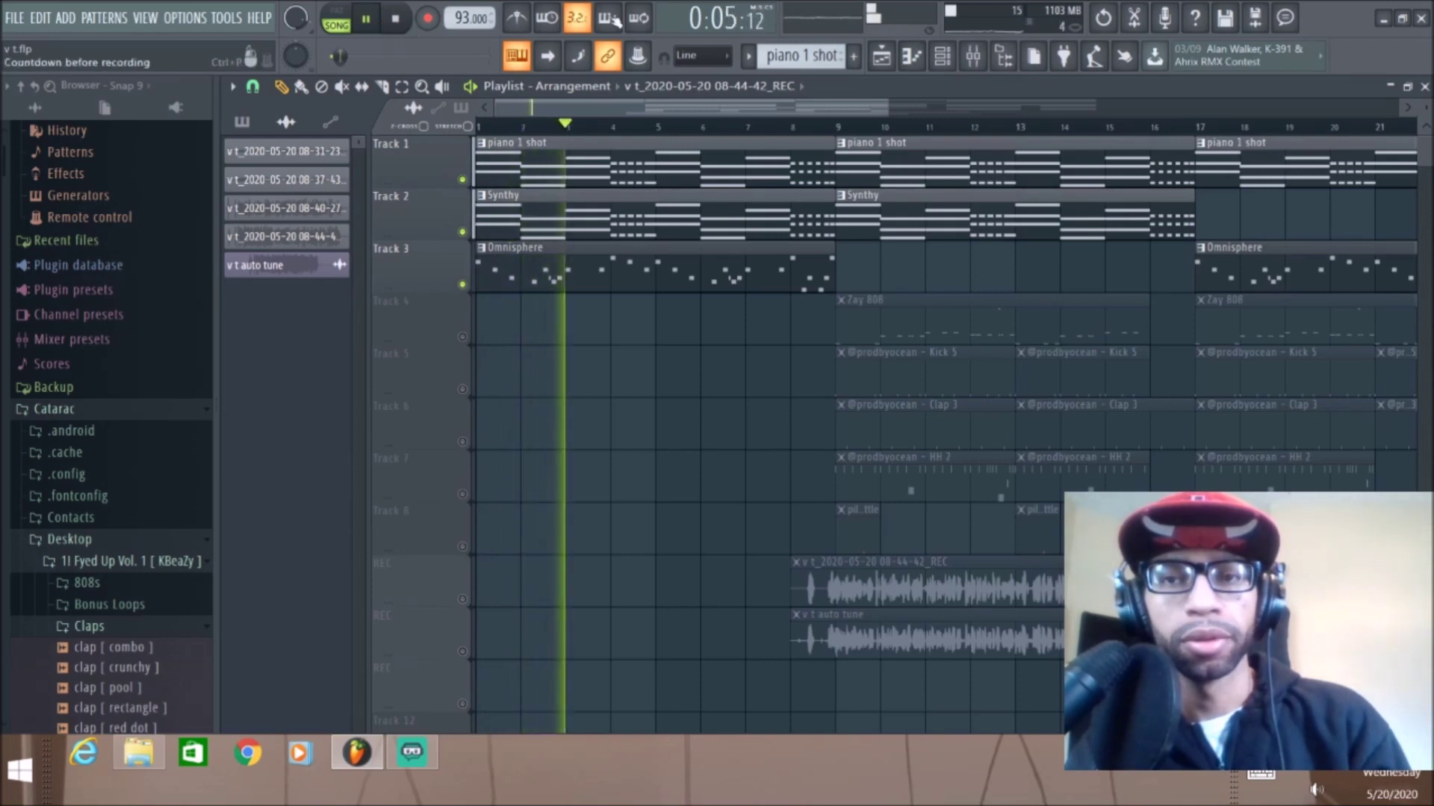
left_click(975, 58)
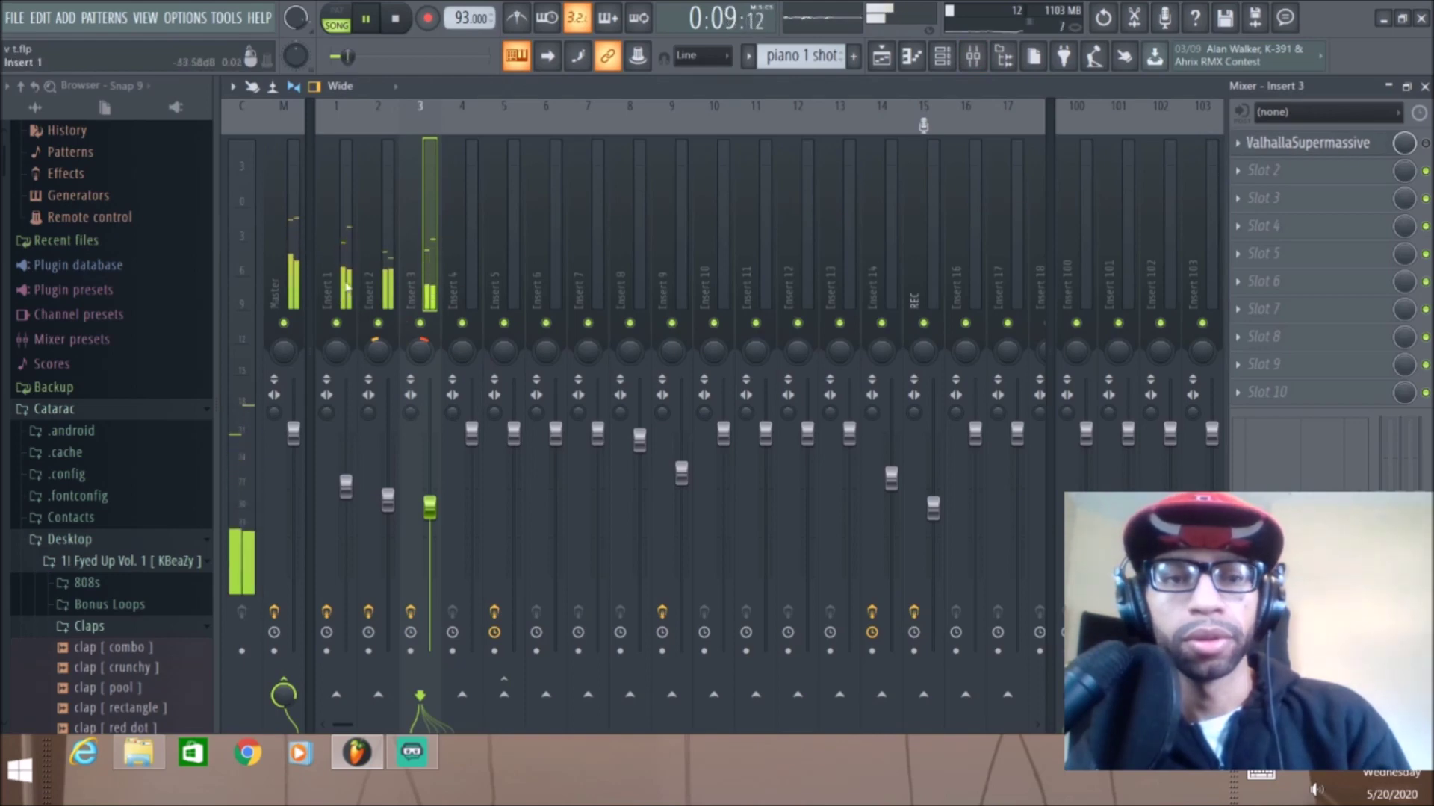
left_click(334, 260)
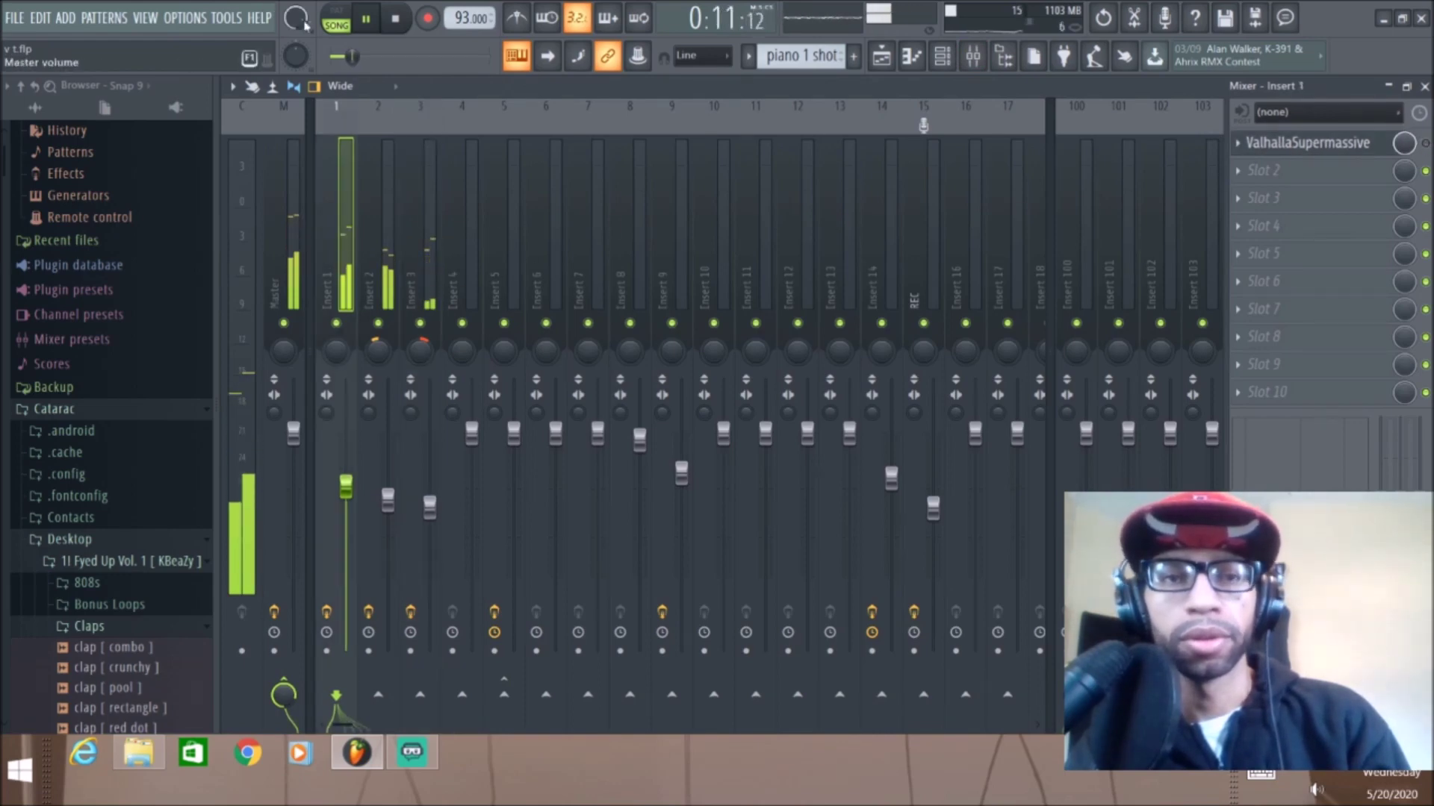
left_click(395, 21)
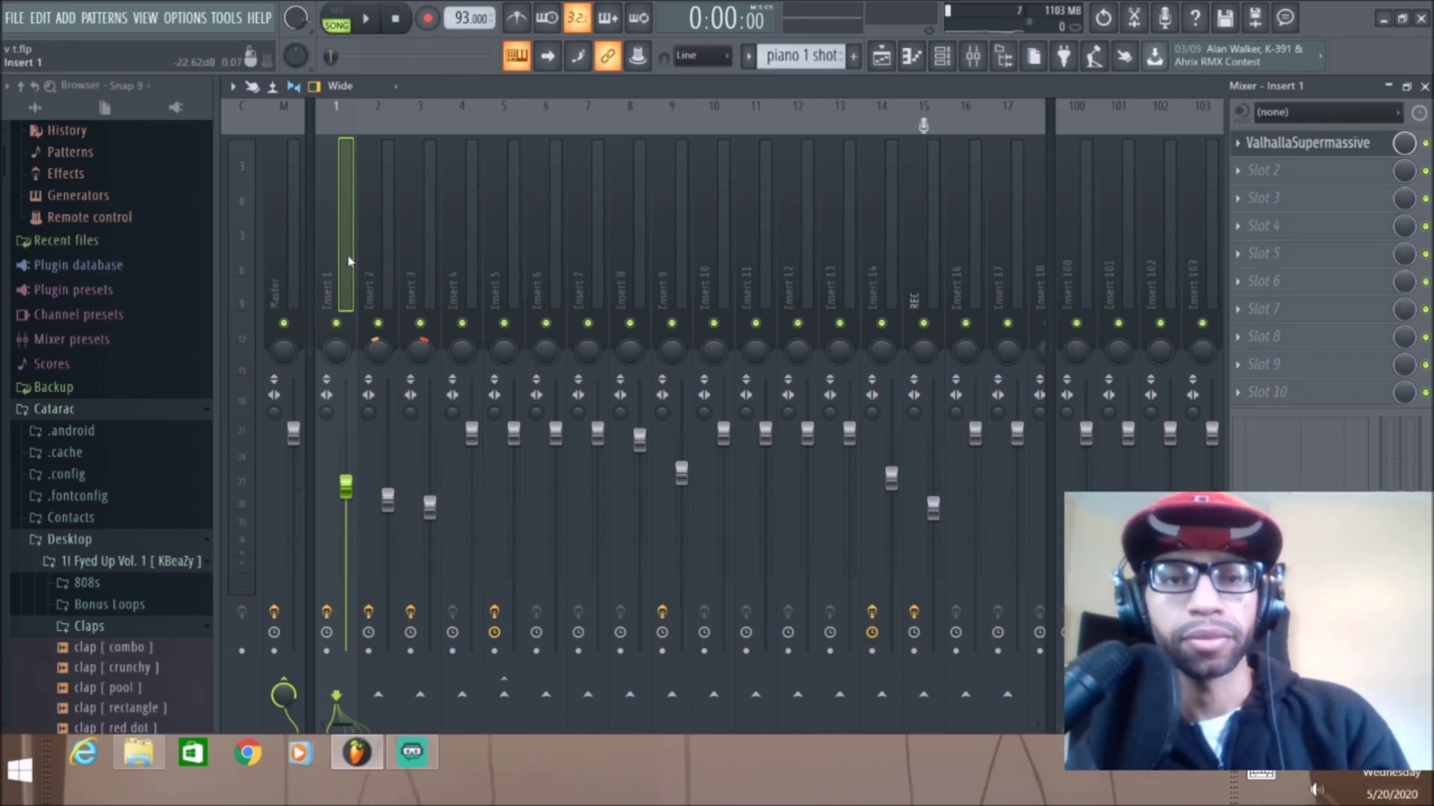
Step: Re-enable ValhallaSupermassive on inserts 1 to 3, play the three melody tracks with the effect, and stop playback
left_click(376, 253)
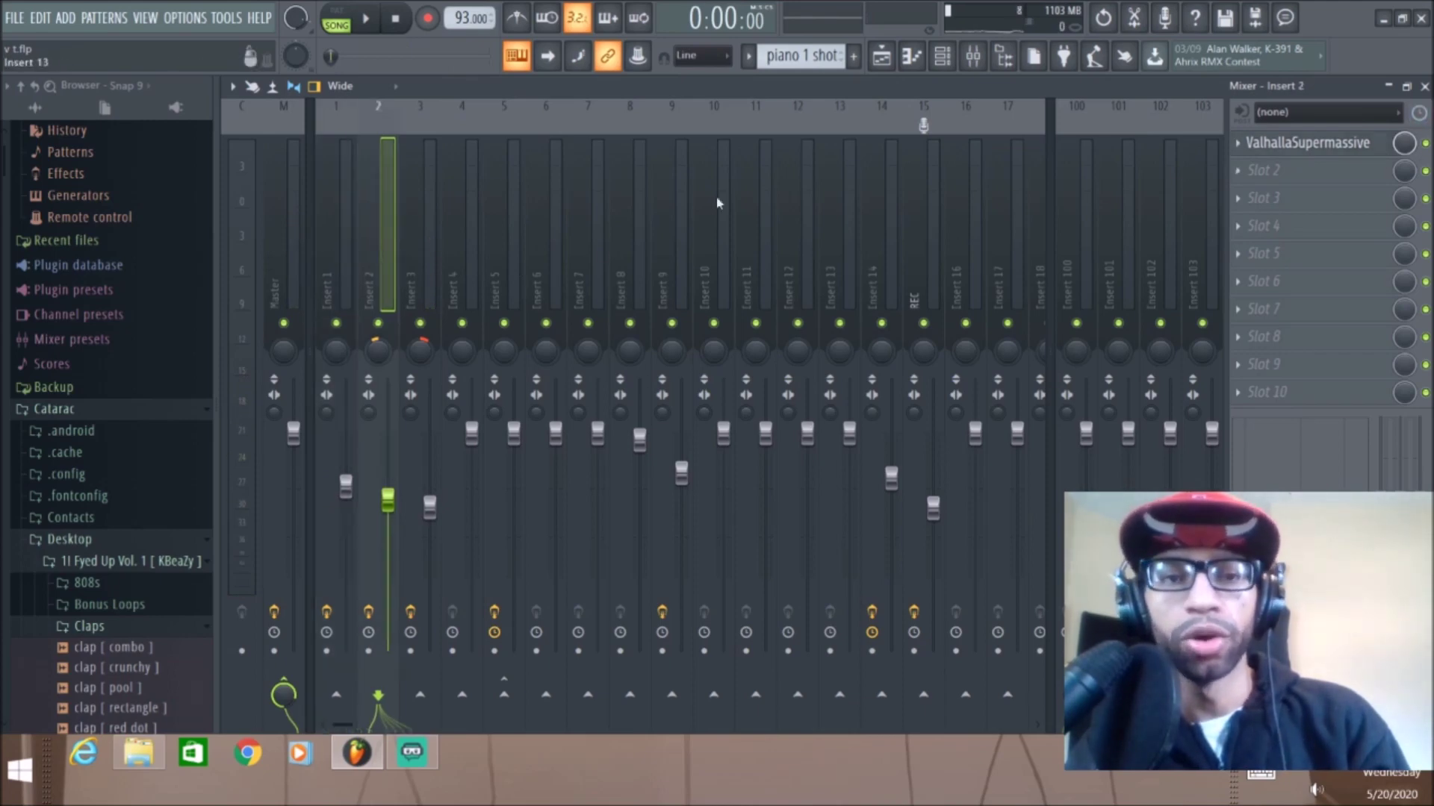
left_click(413, 218)
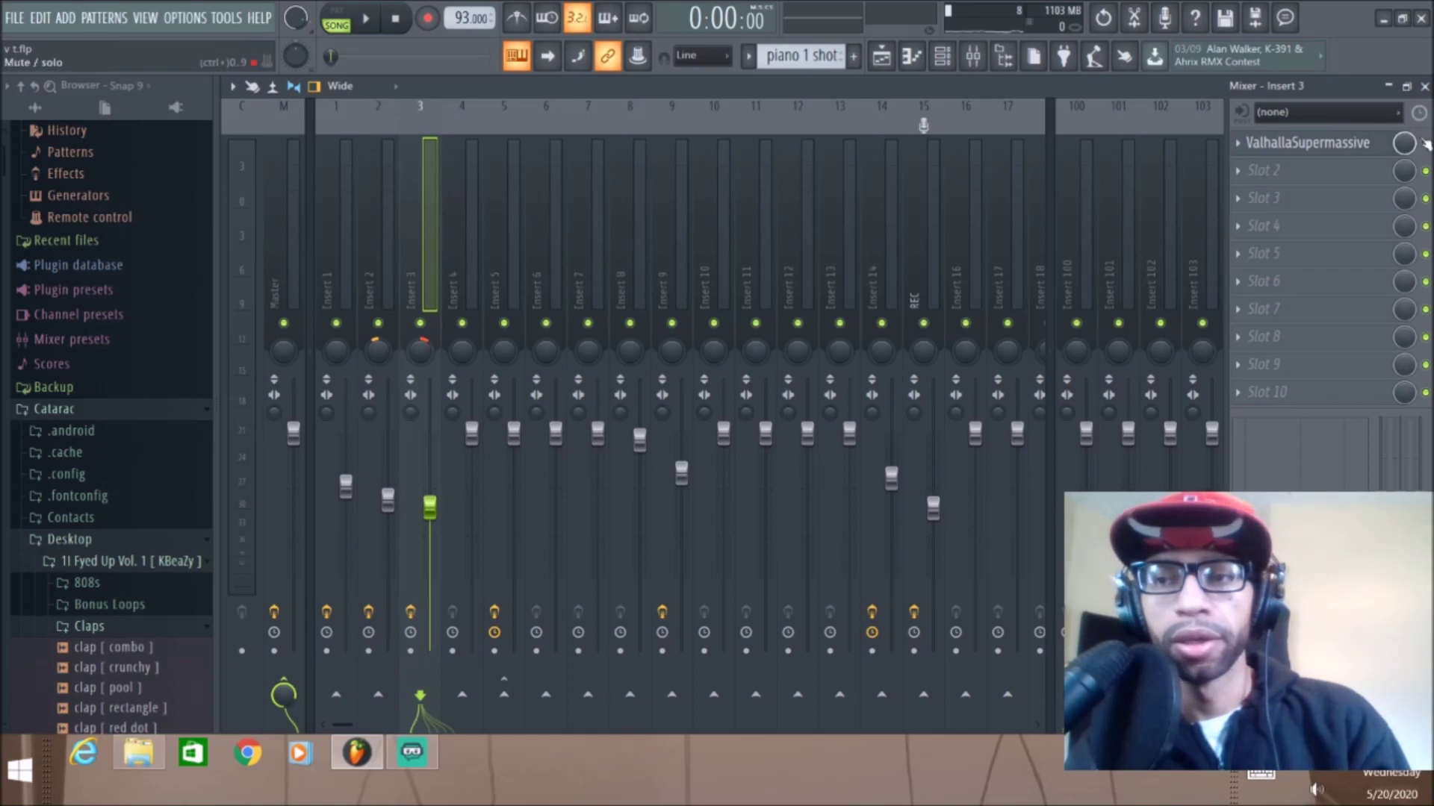
left_click(368, 18)
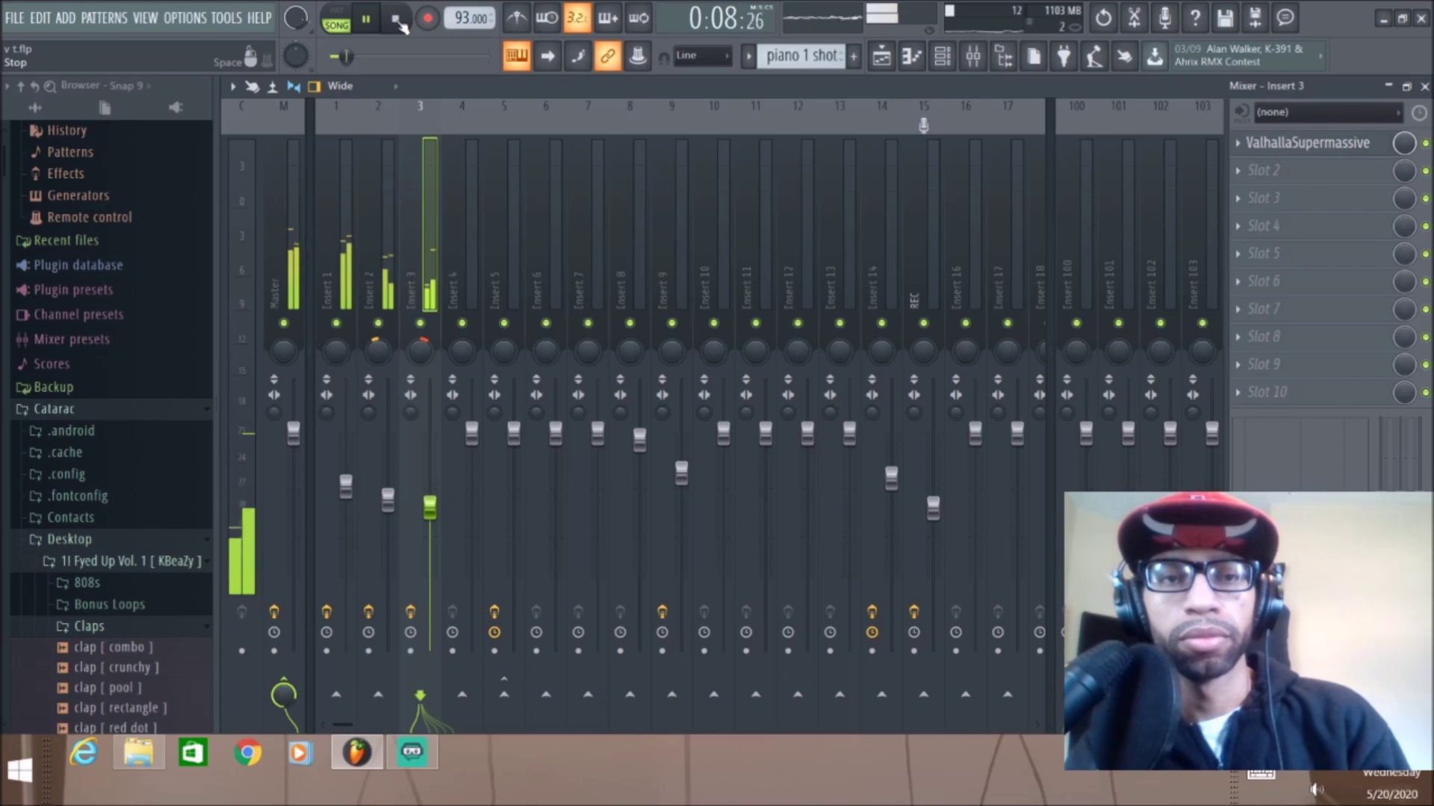
left_click(399, 23)
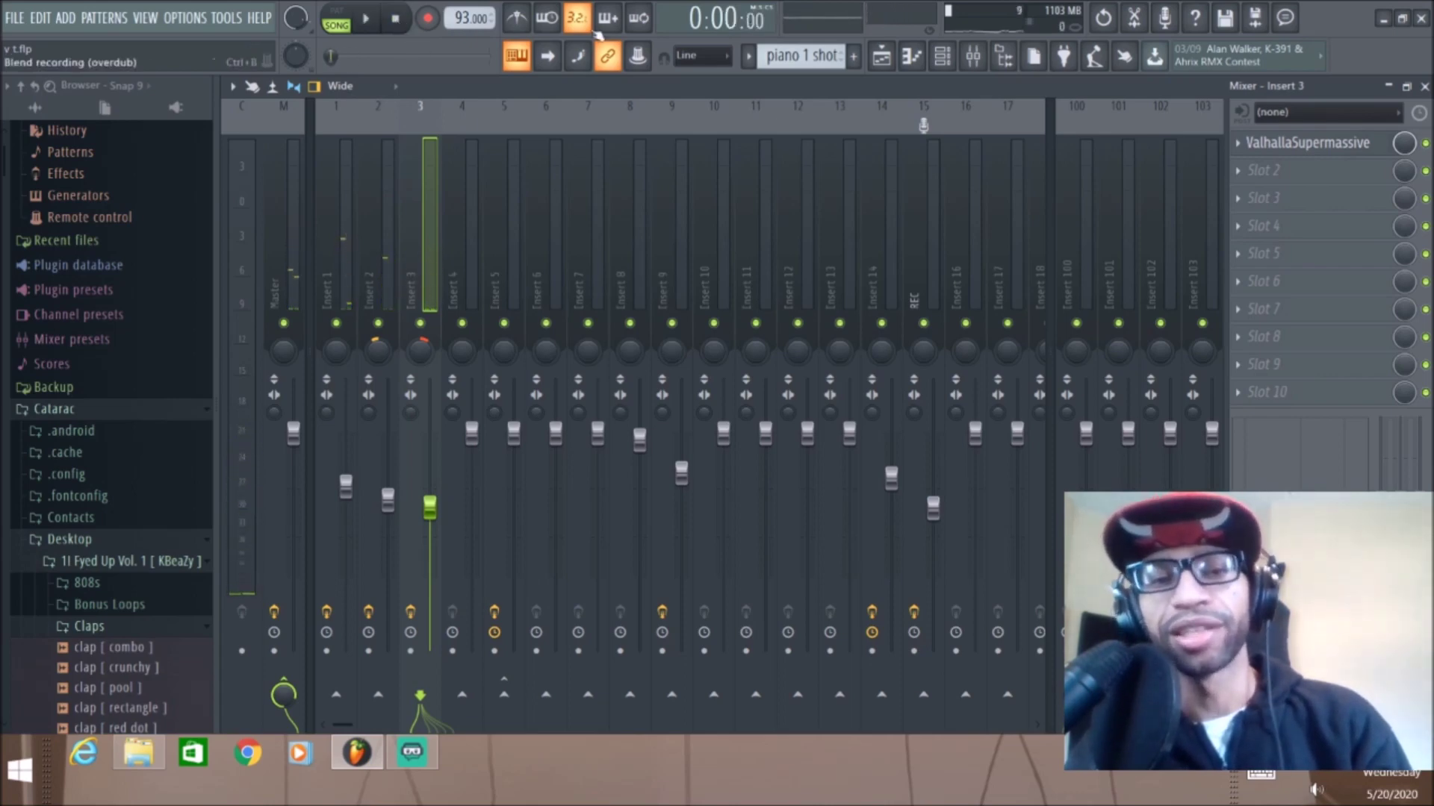
Step: Mute the piano, Synthy and Omnisphere tracks in the playlist and unmute the upper REC vocal track
left_click(879, 63)
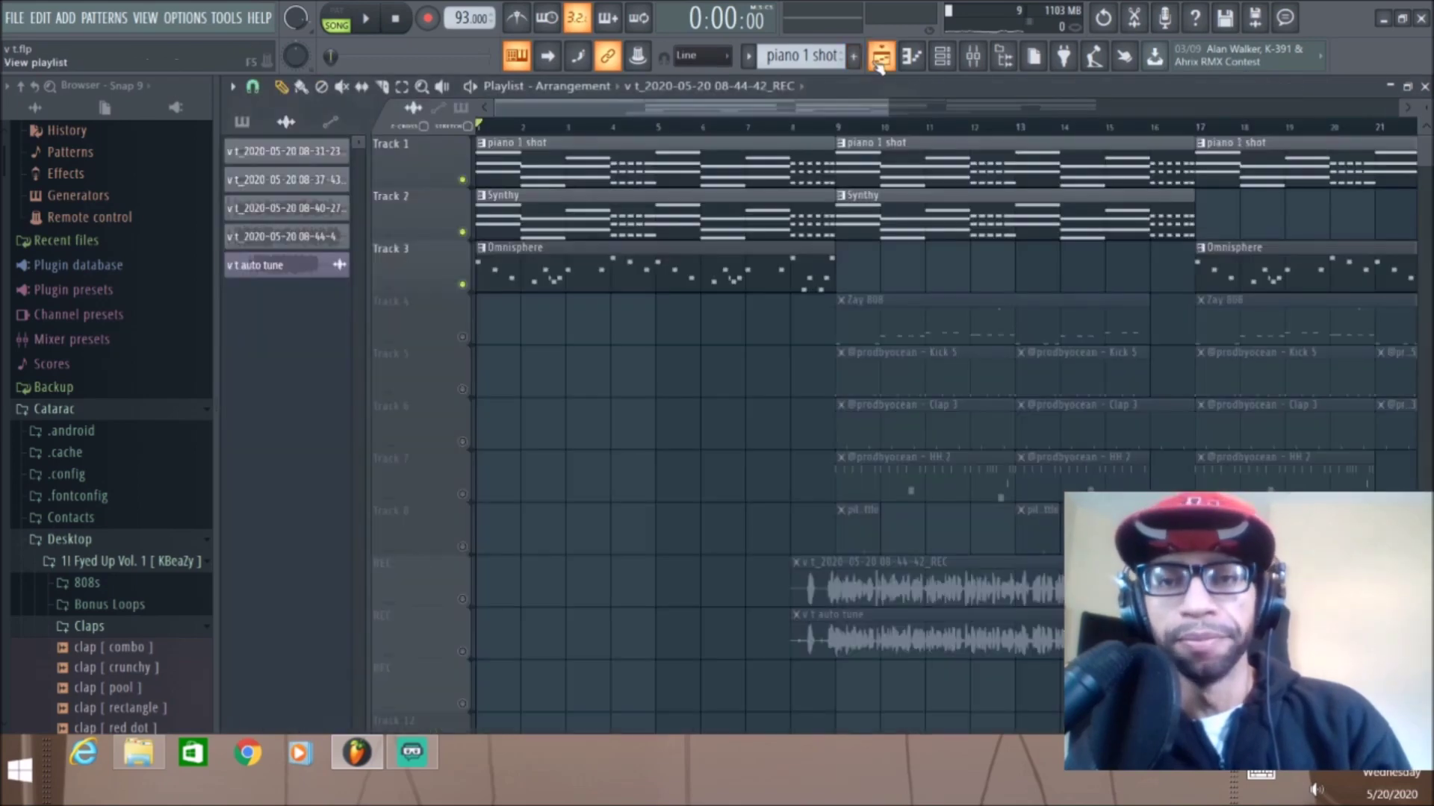
left_click(463, 232)
left_click(463, 285)
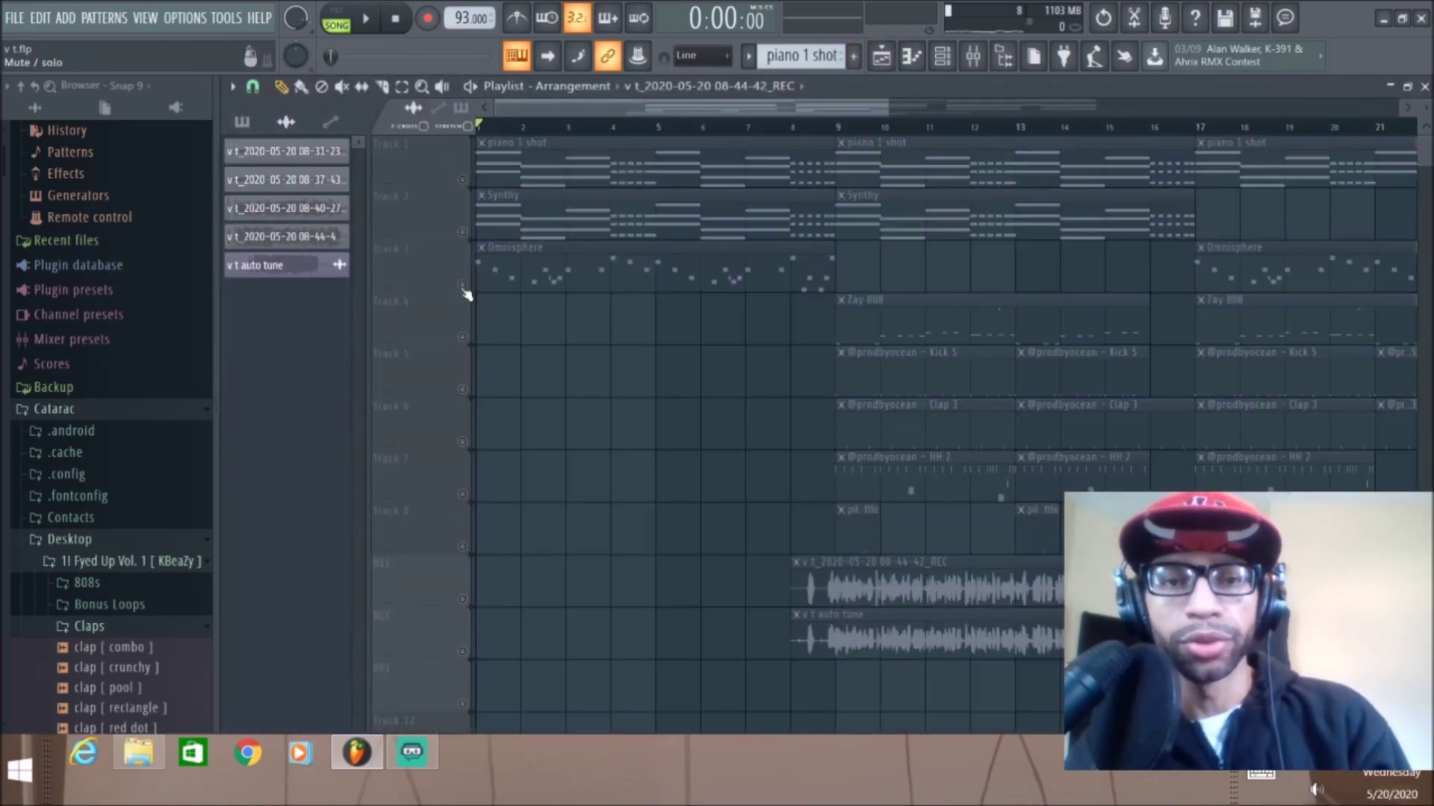
left_click(463, 598)
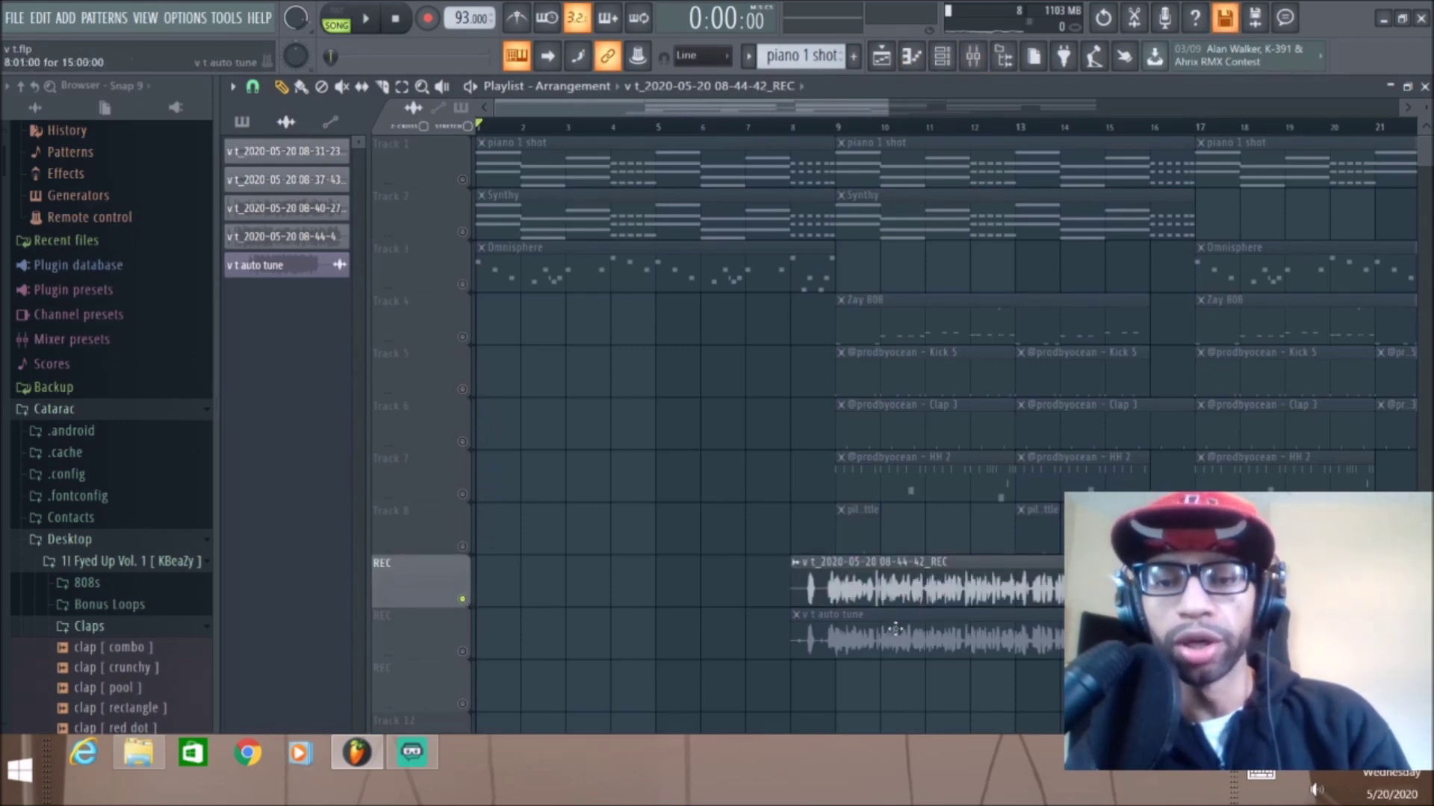
Step: Play the vocal on mixer insert 14 to compare it with ValhallaSupermassive bypassed and enabled, and stop playback
left_click(972, 56)
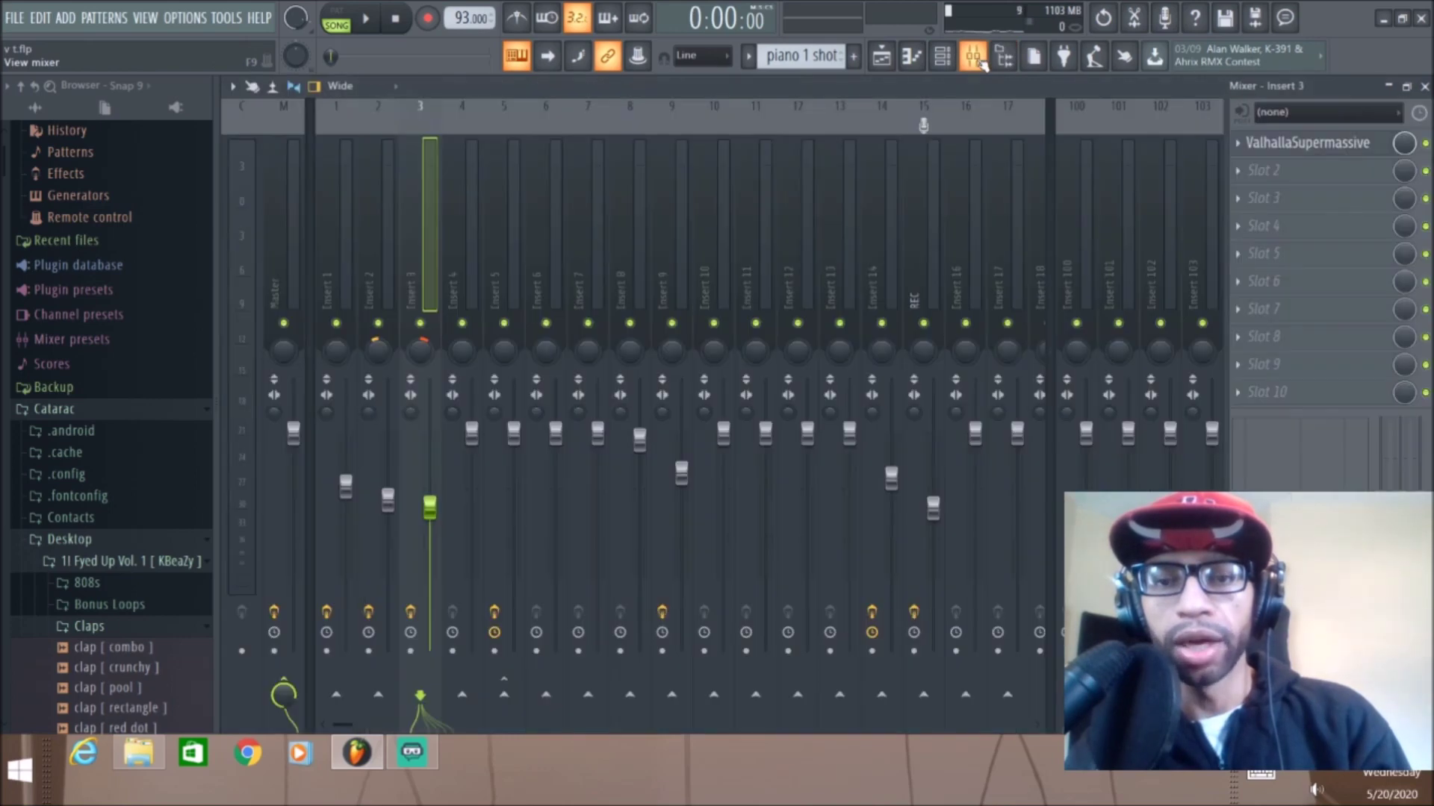
left_click(889, 233)
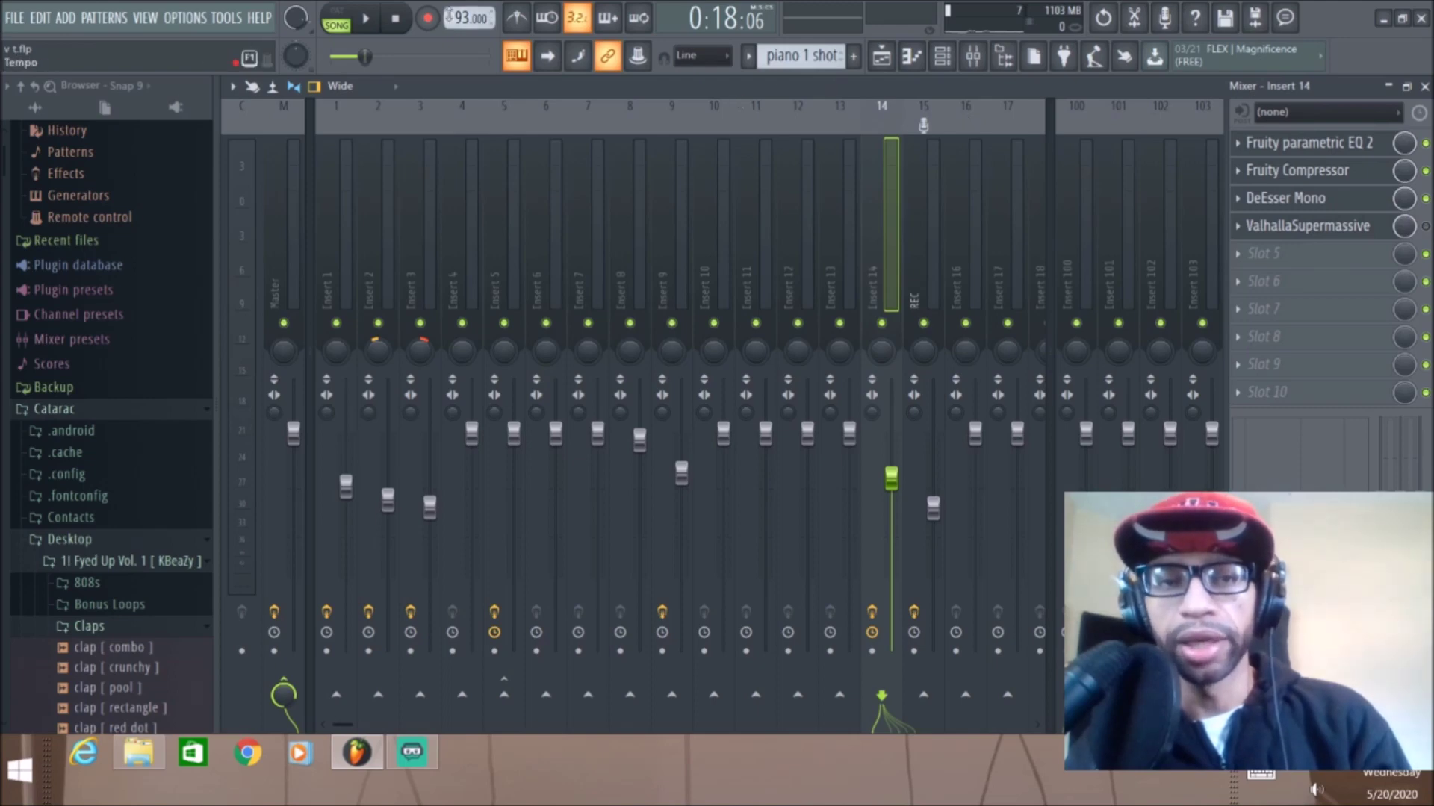
left_click(369, 23)
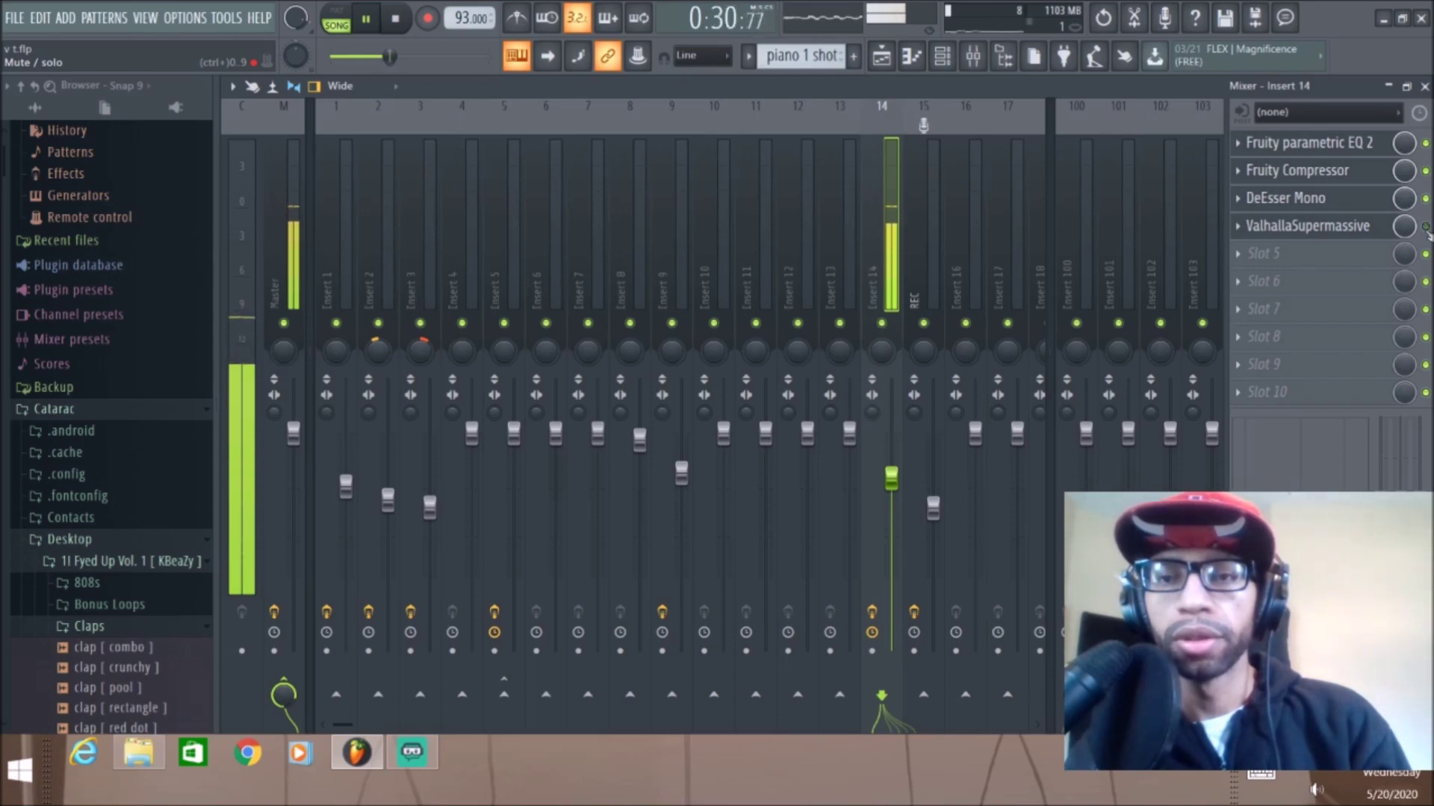
left_click(400, 18)
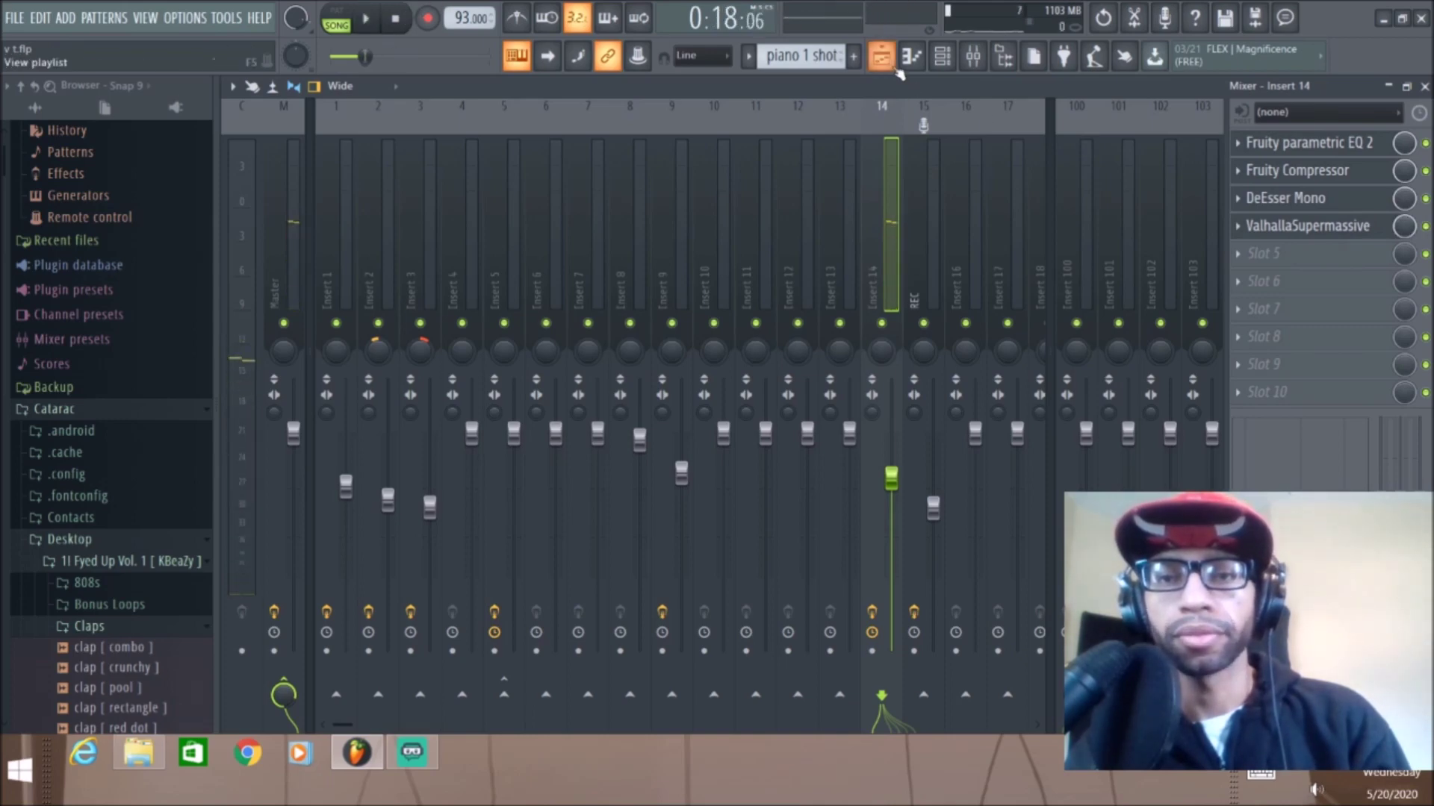
Step: Move the song position to bar 9, unmute the beat tracks, and play the full mix with the vocal effect before stopping
left_click(893, 64)
left_click(837, 128)
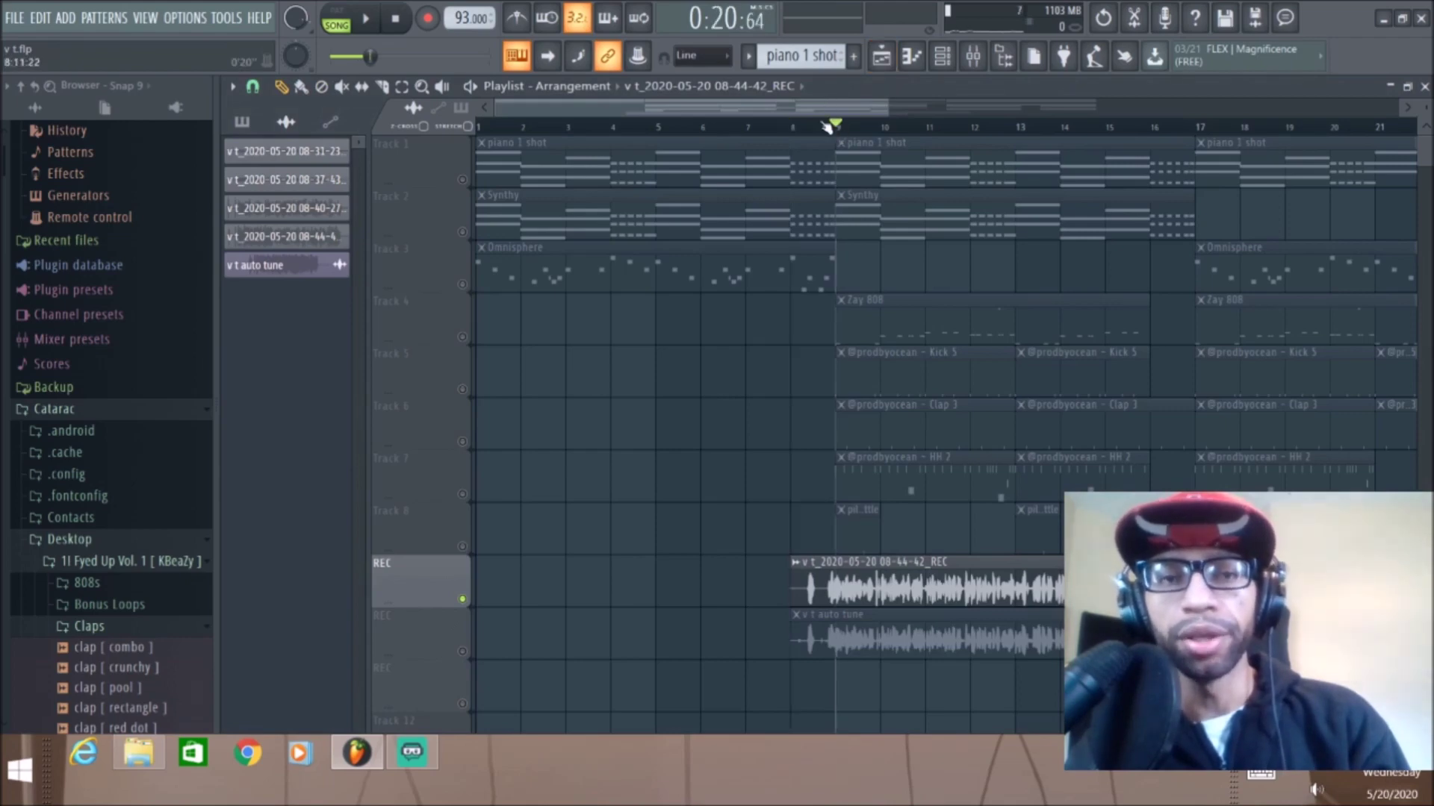
left_click(381, 21)
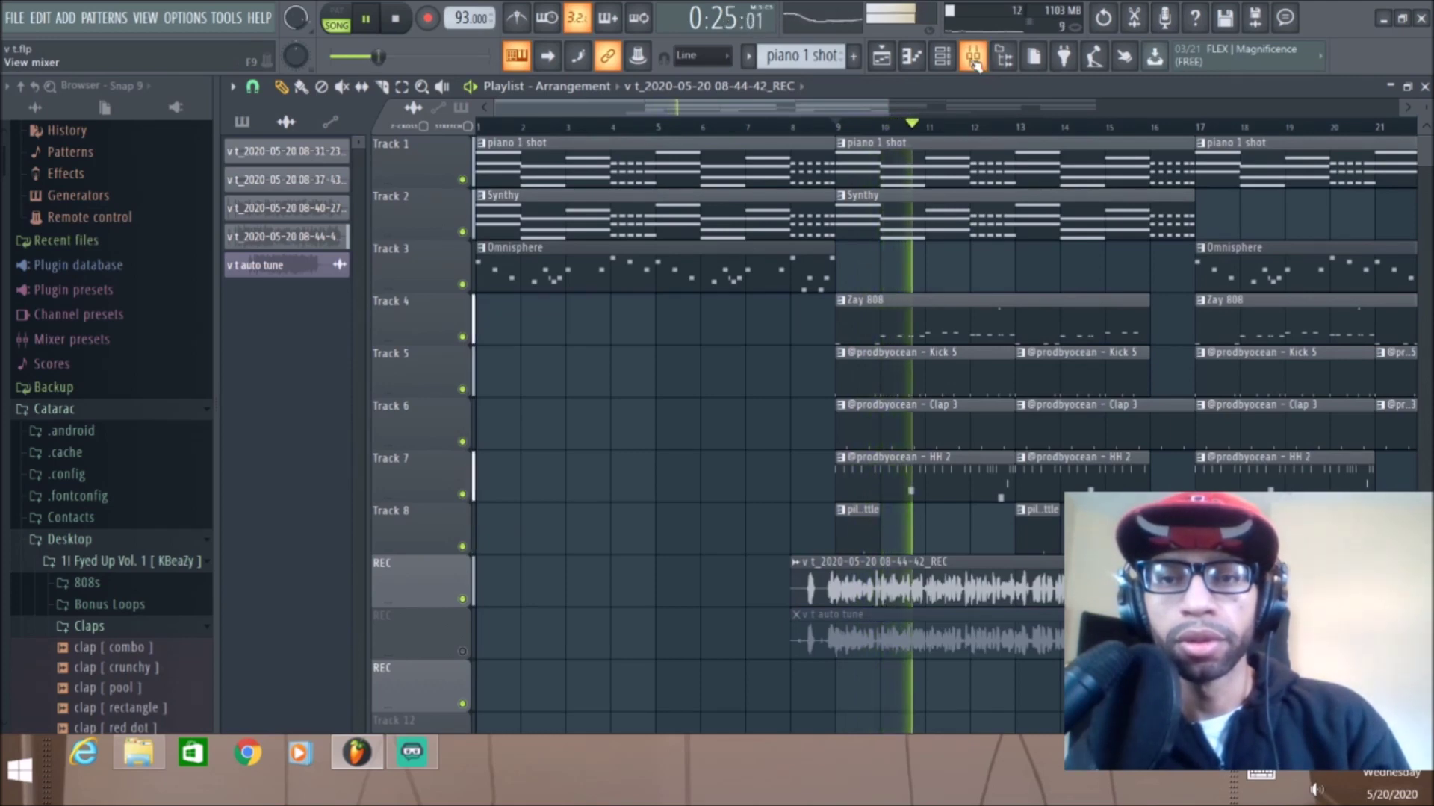
left_click(973, 60)
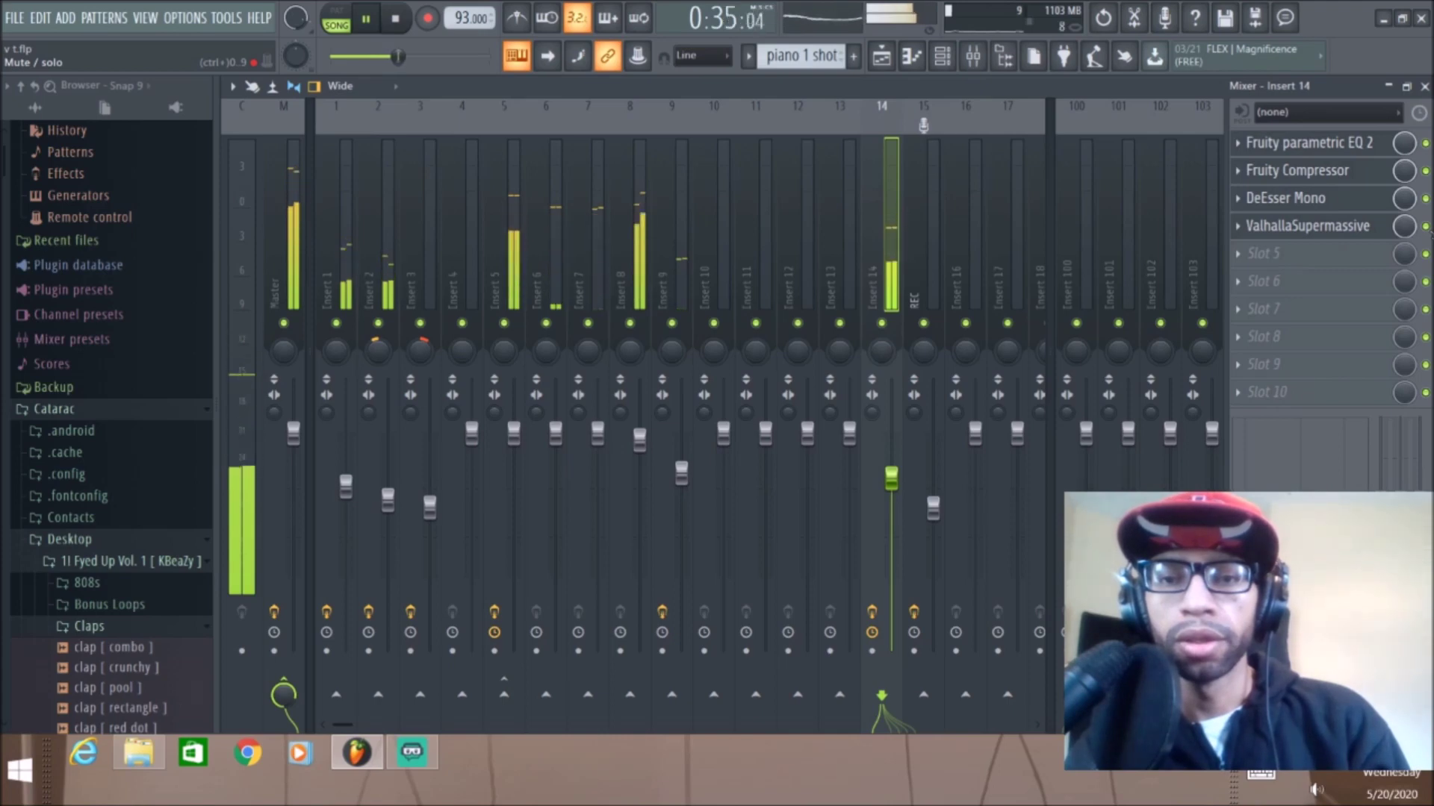
left_click(397, 19)
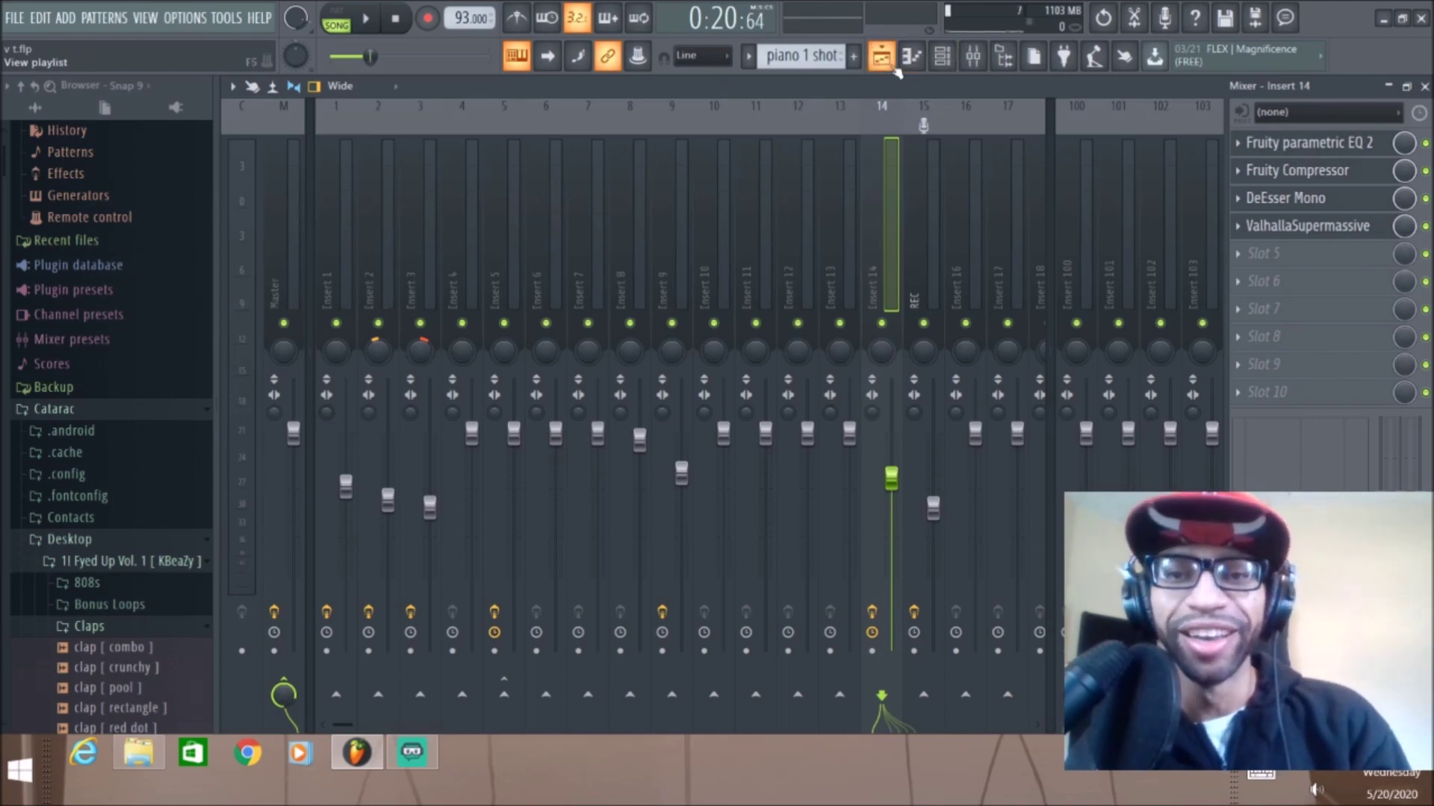
Step: Solo the upper REC vocal track in the playlist
left_click(882, 57)
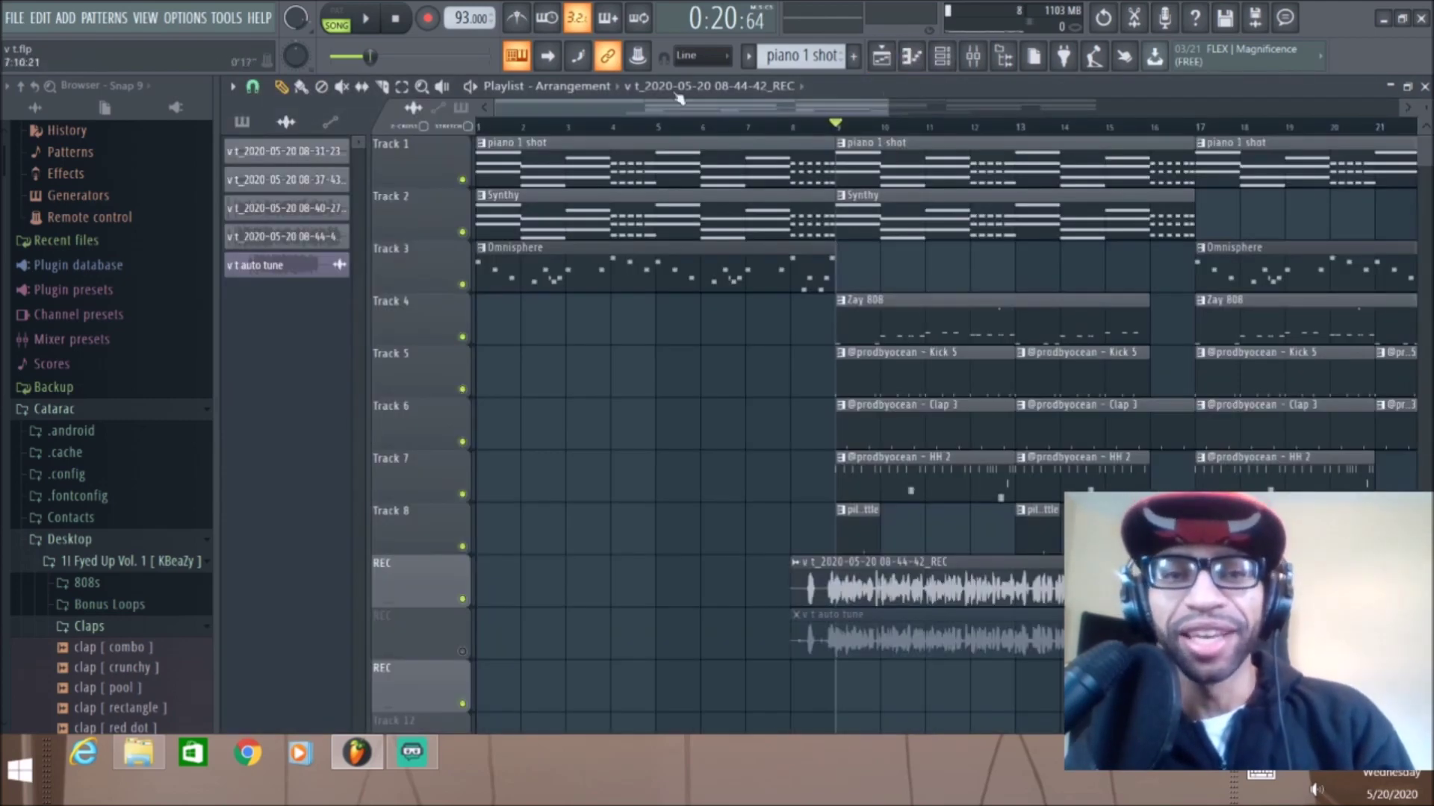
left_click_drag(627, 110, 792, 134)
scroll(804, 127, "left", 4)
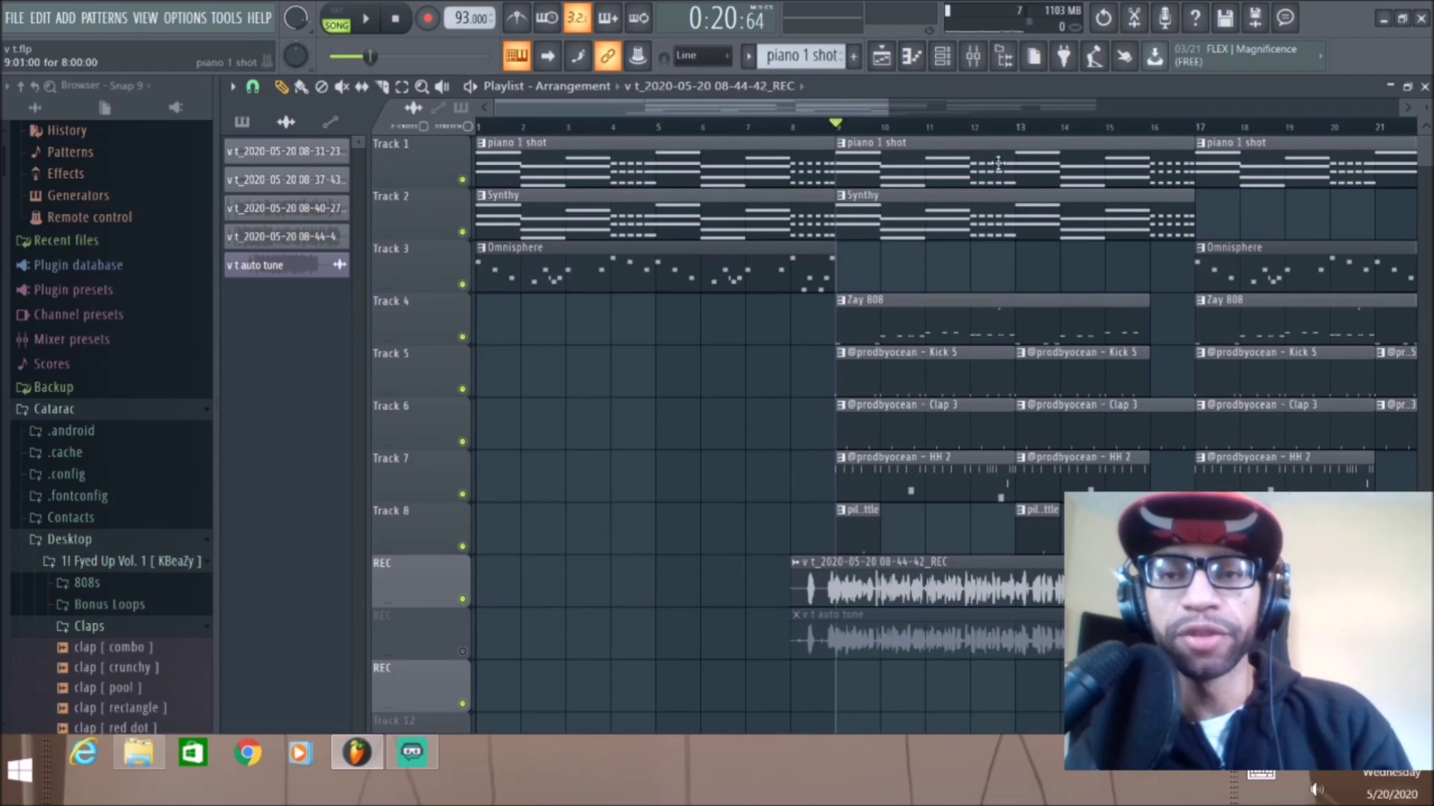
right_click(463, 600)
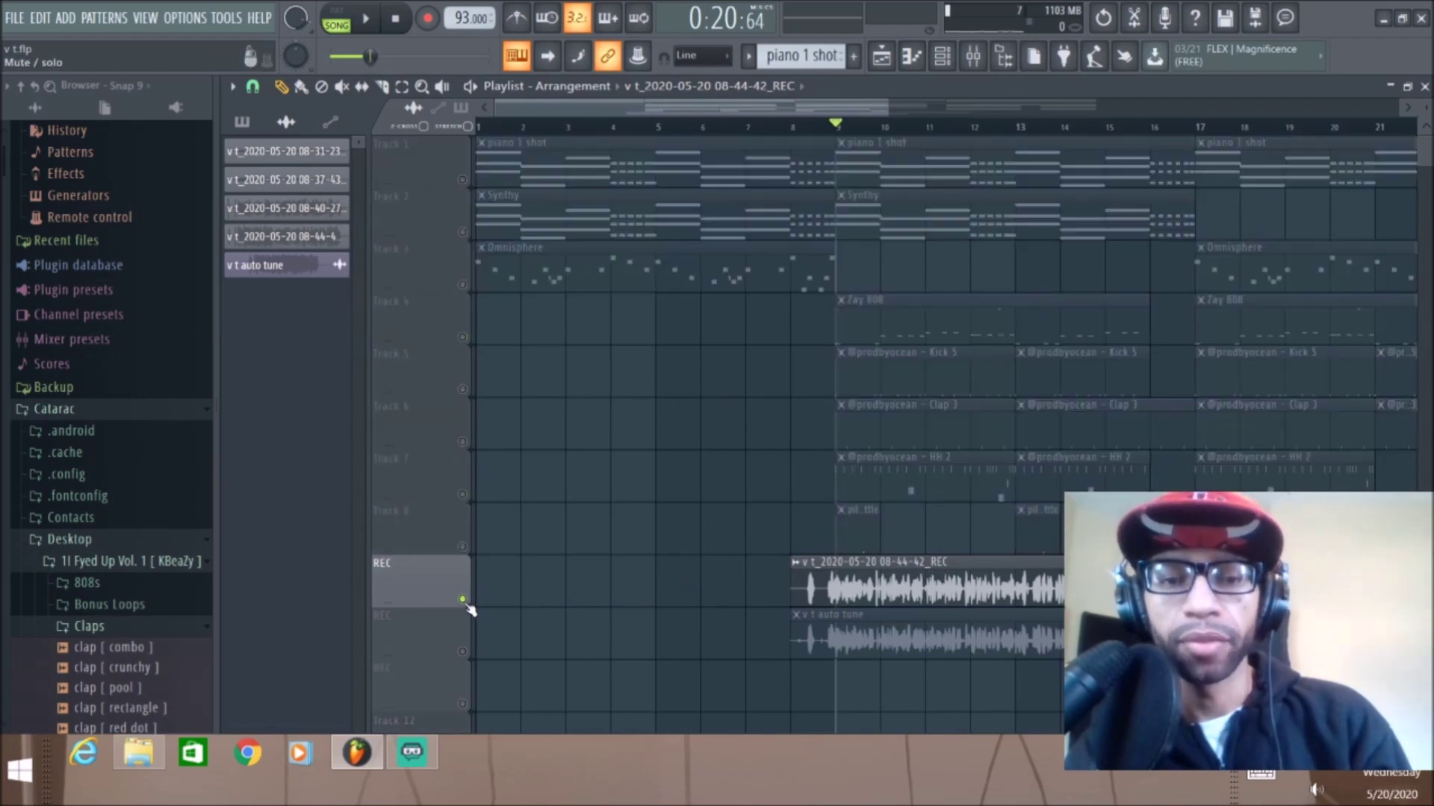
Step: Load the Swelling Quarters preset from the vocal echoes in ValhallaSupermassive on mixer insert 14
left_click(972, 59)
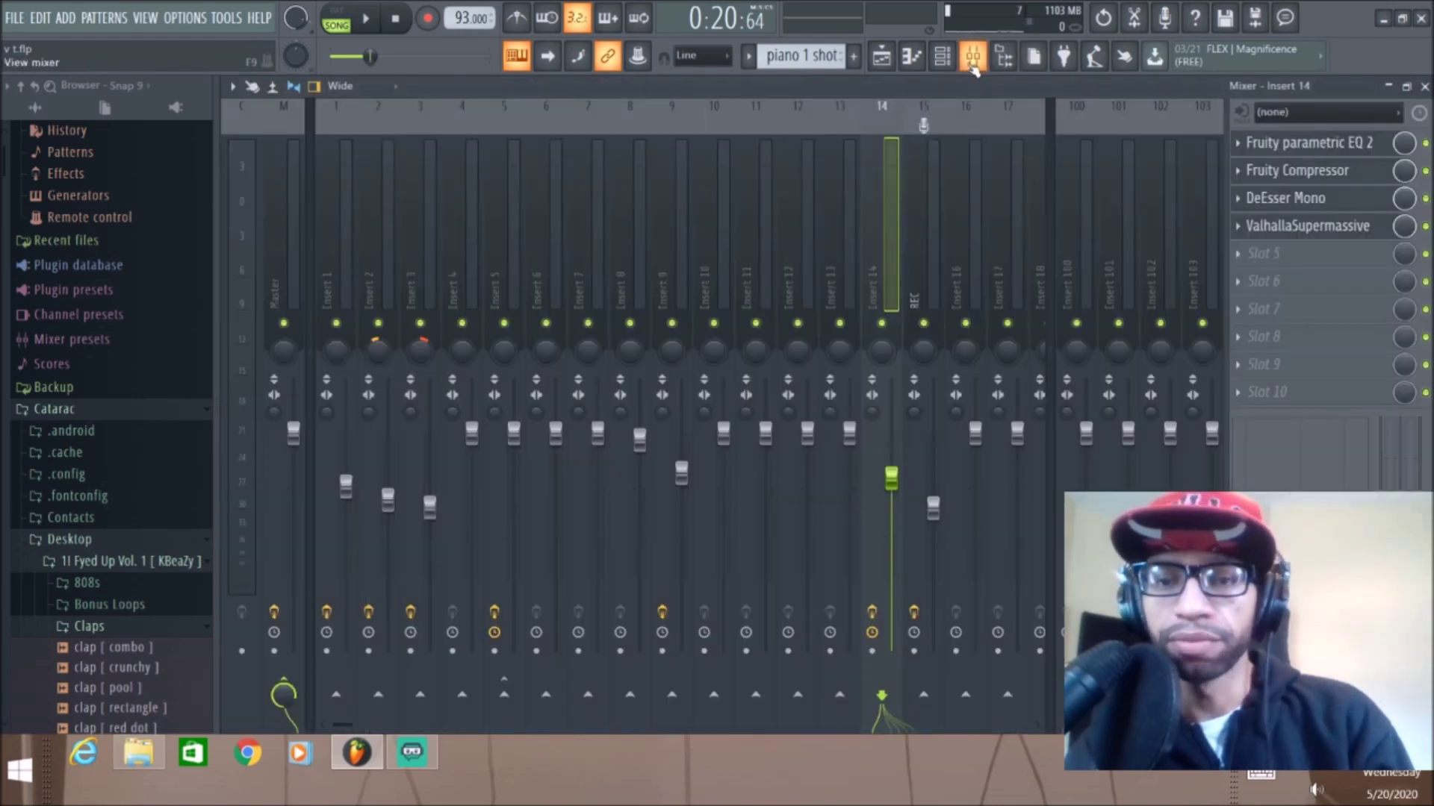
left_click(1349, 233)
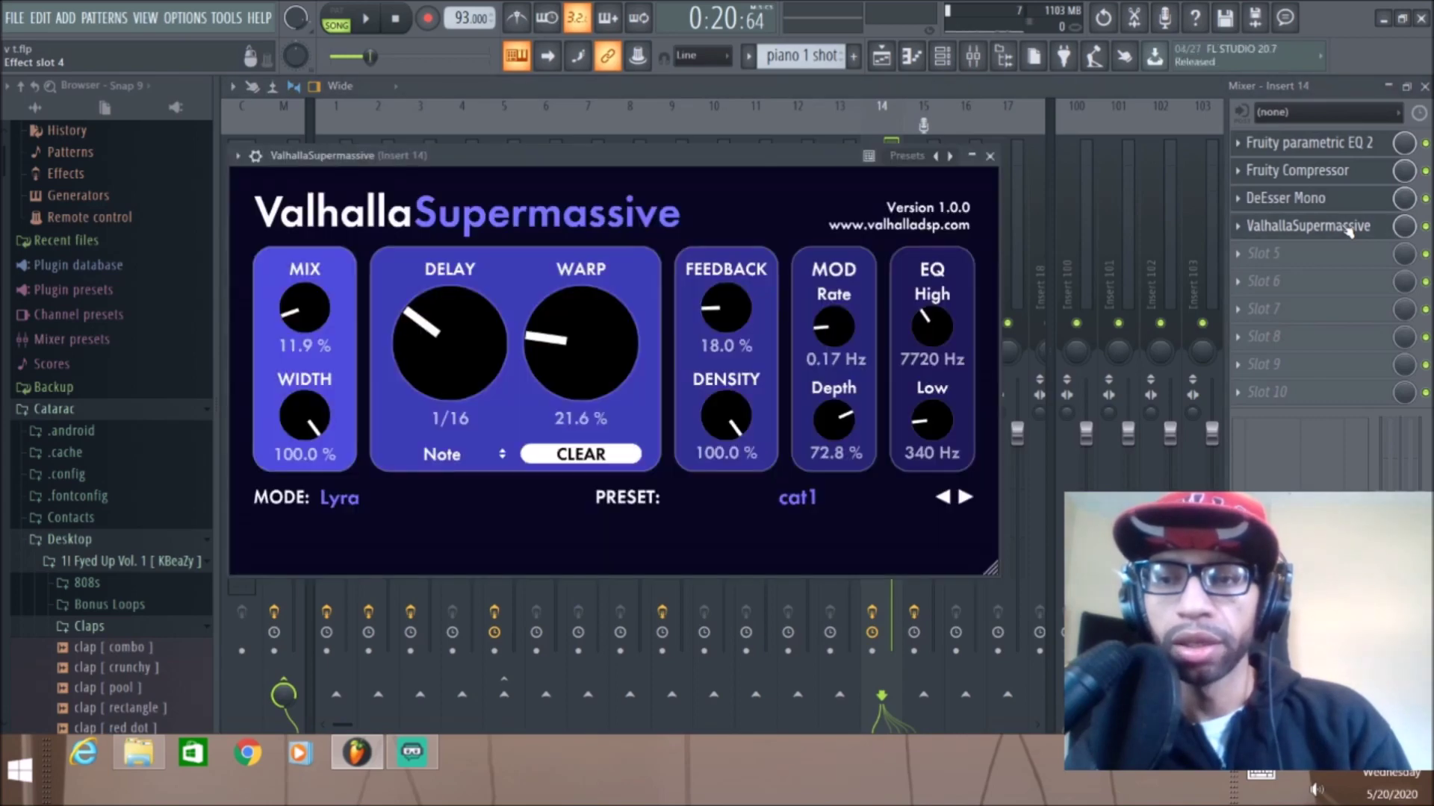
left_click(777, 497)
mouse_move(747, 369)
mouse_move(915, 516)
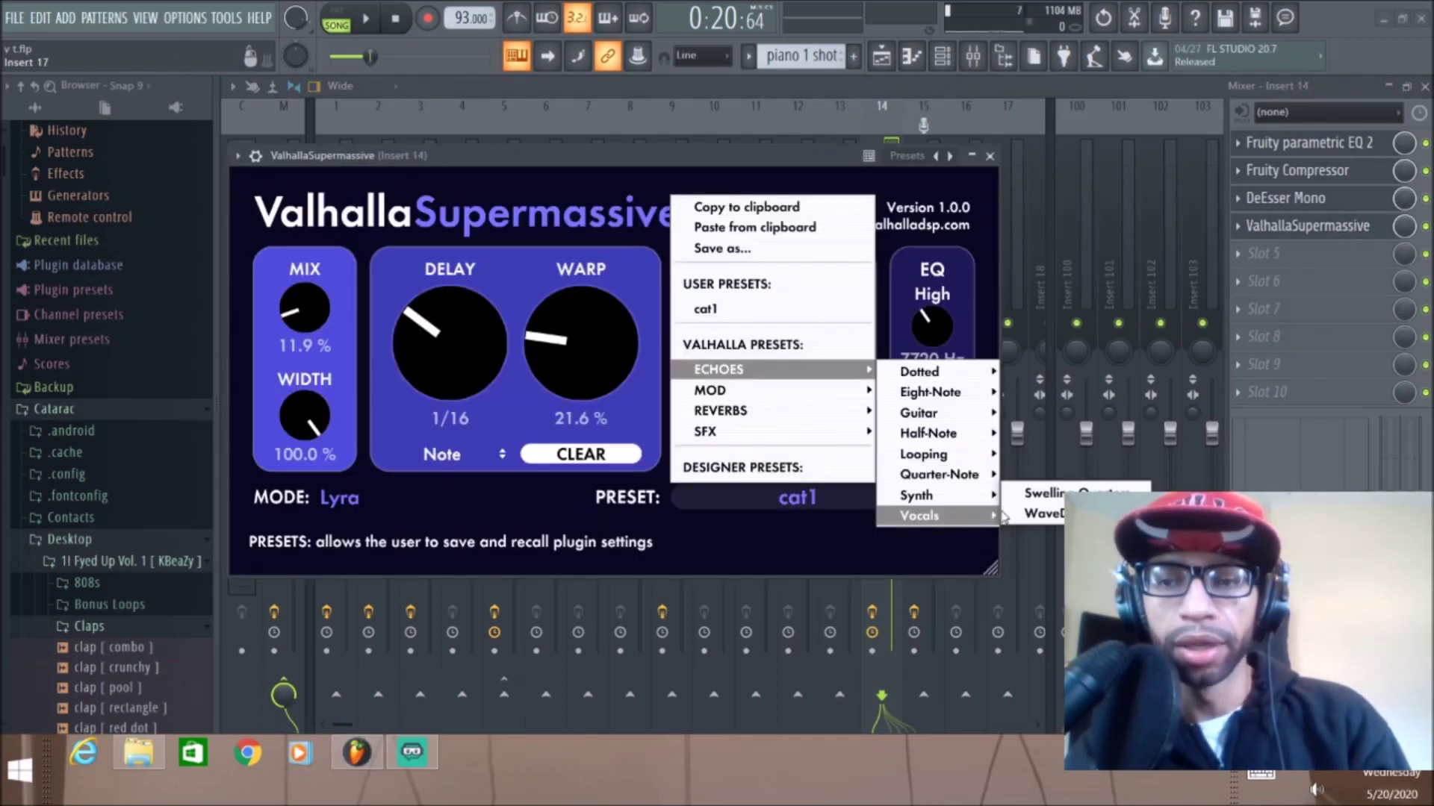
left_click(1050, 494)
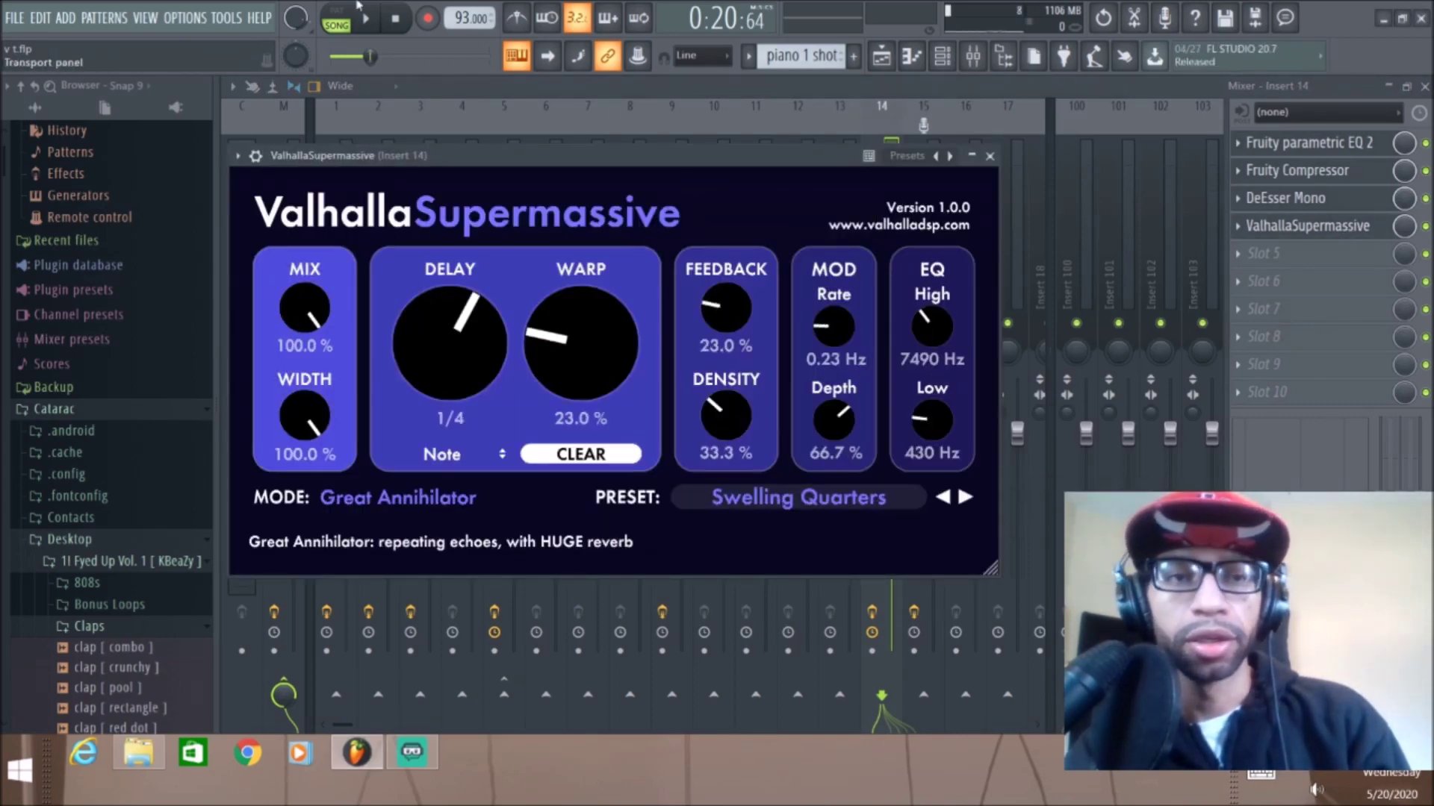
Step: Play the soloed vocal, lower the ValhallaSupermassive Mix to 25.2 %, and stop playback
left_click(368, 22)
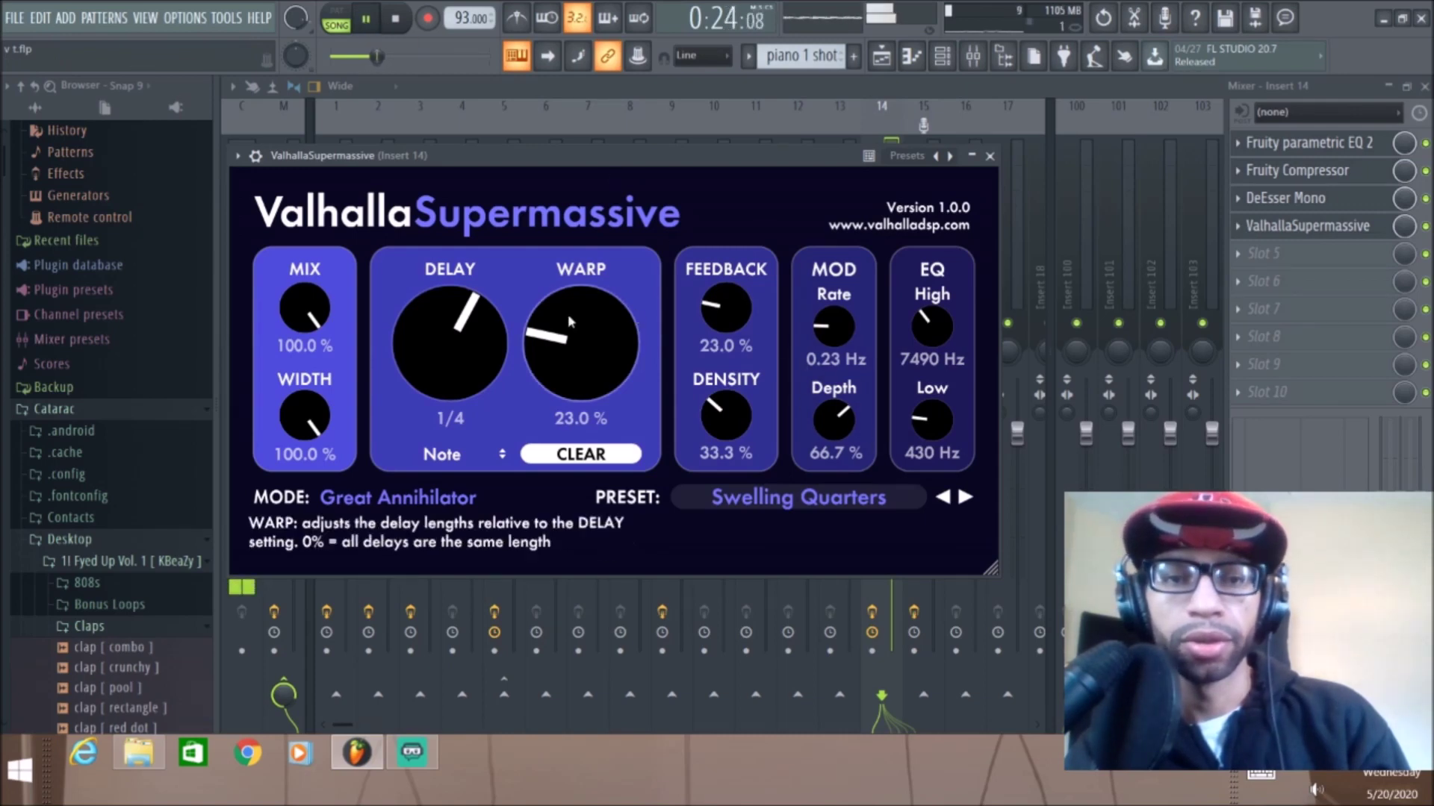
left_click_drag(304, 310, 306, 469)
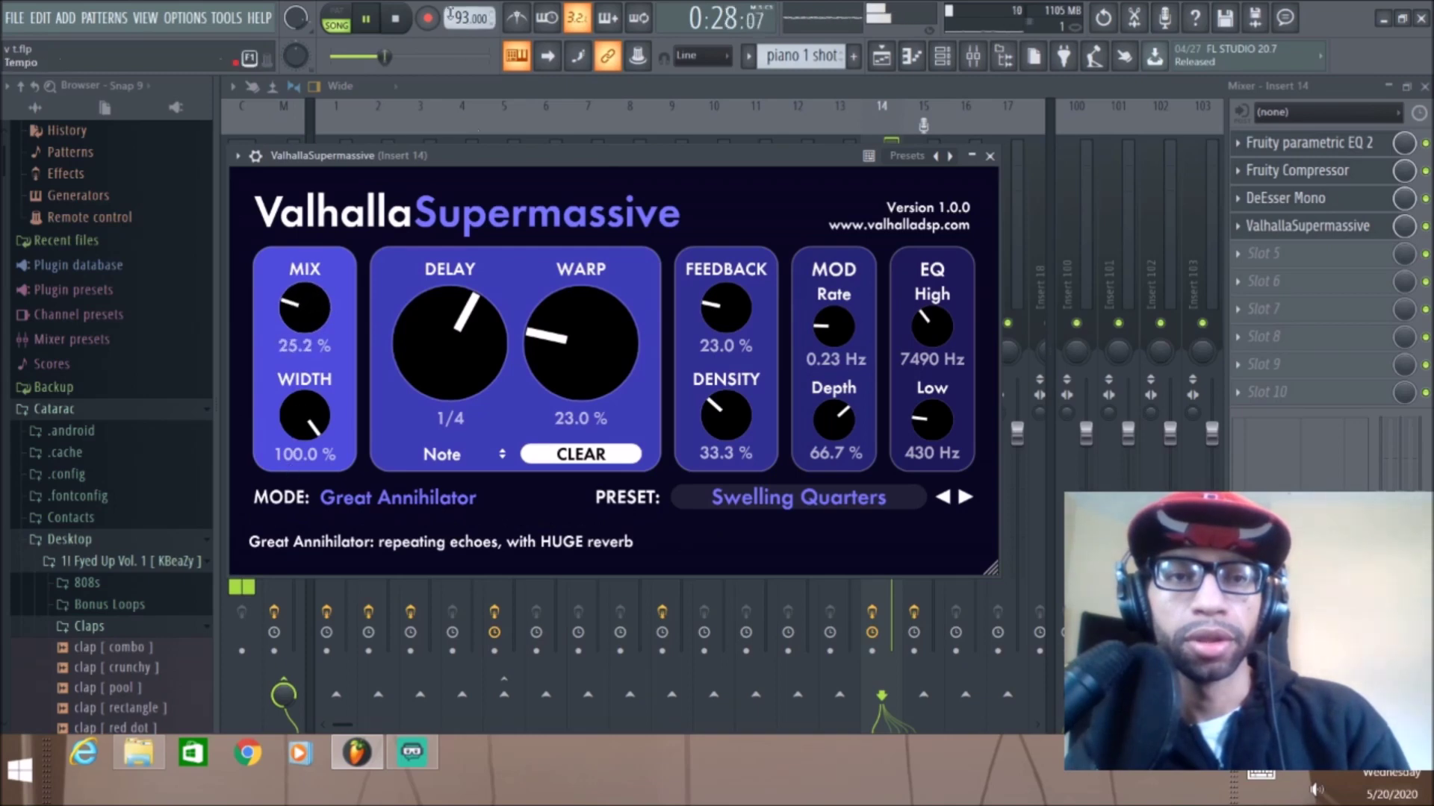
left_click(405, 23)
left_click(405, 23)
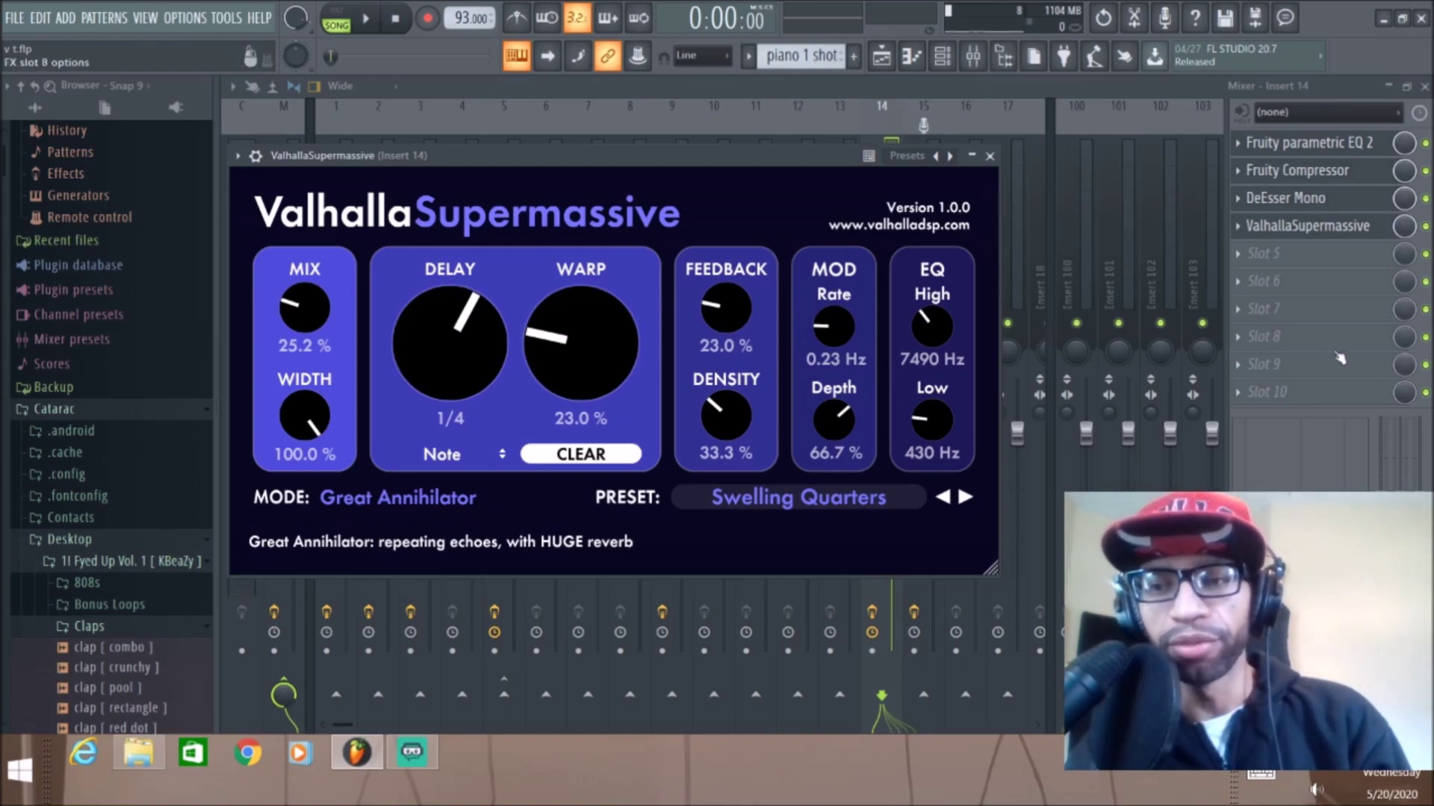
Step: Play the vocal again through the reopened ValhallaSupermassive, setting Mix to 33.6 % and Feedback to 0 %
key("Escape")
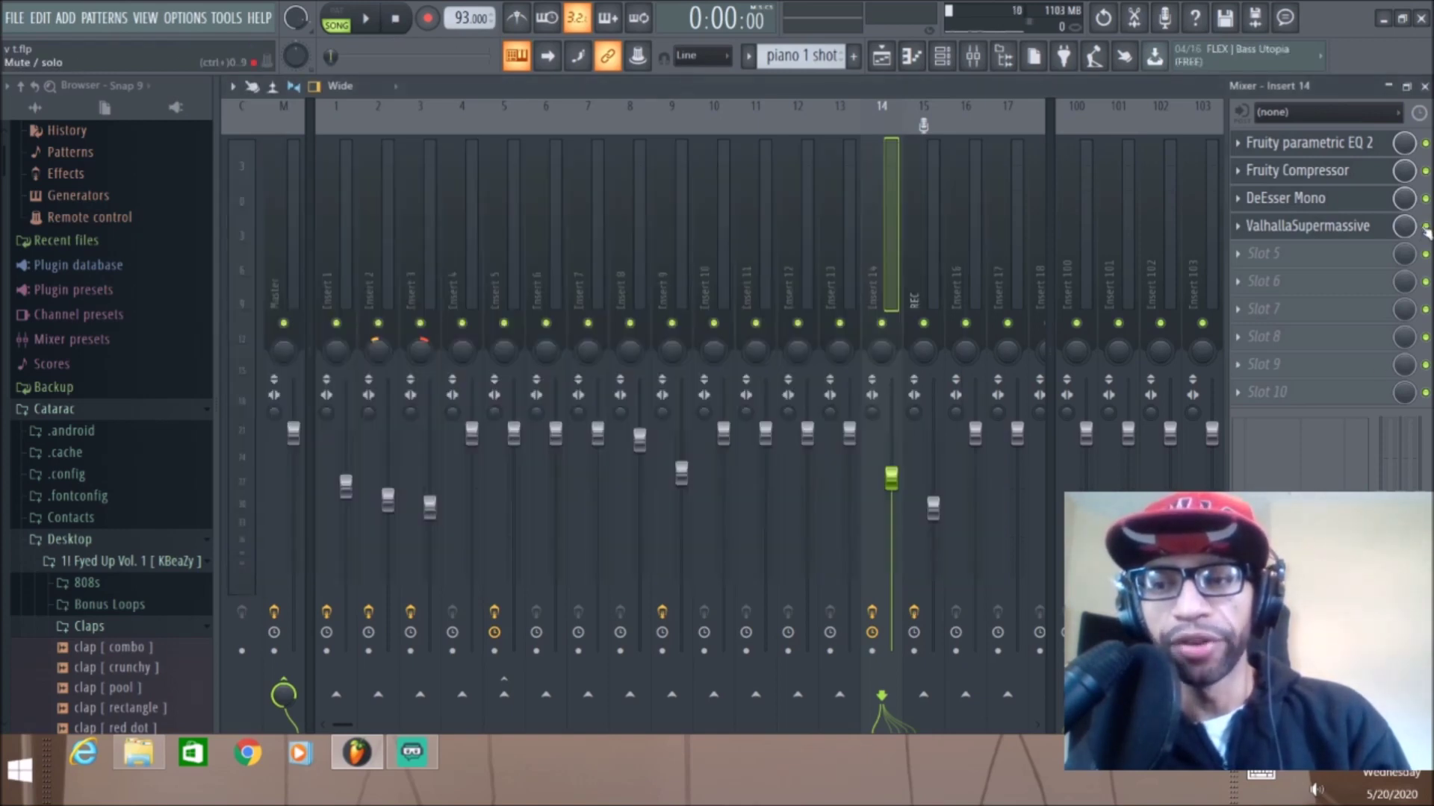
left_click(1323, 227)
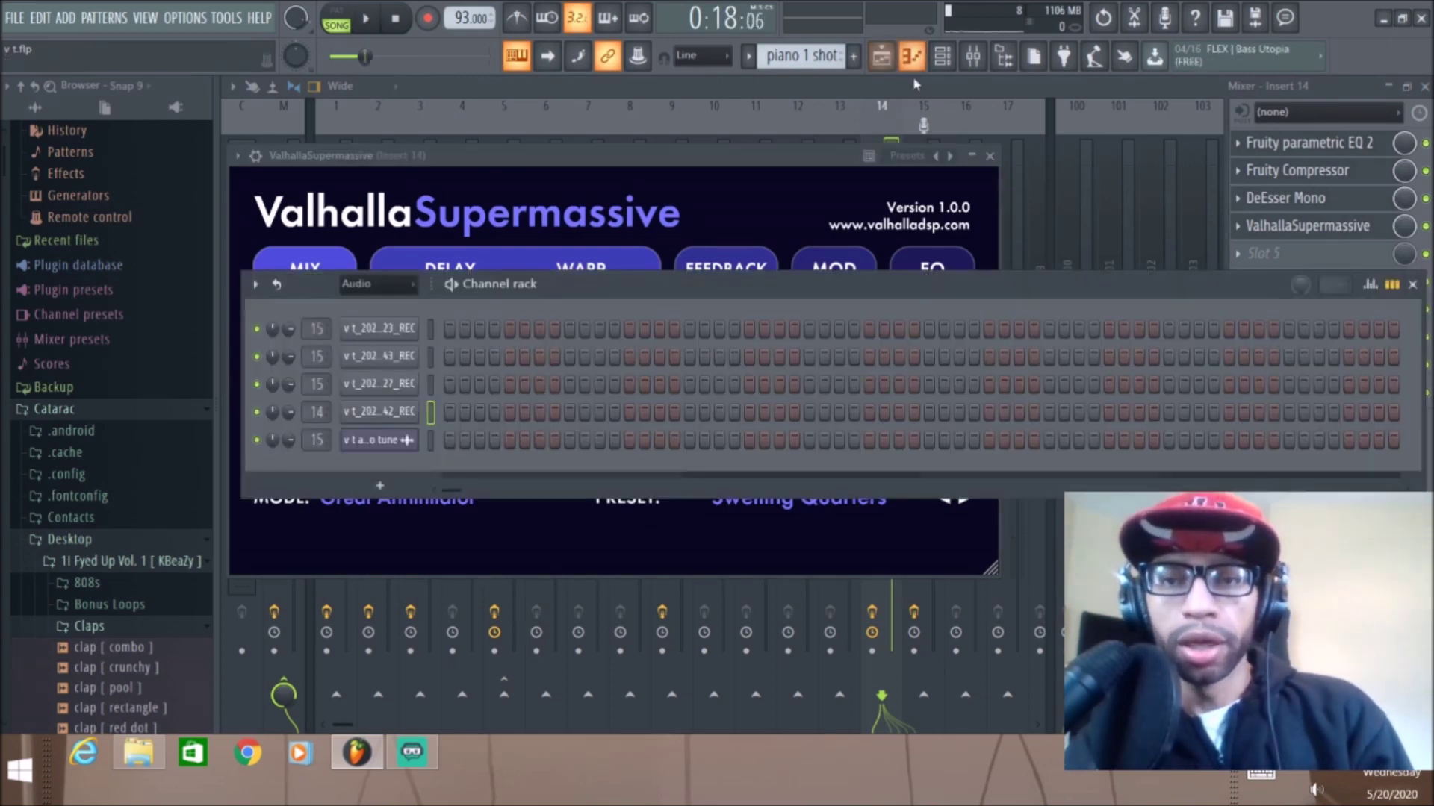
left_click(773, 156)
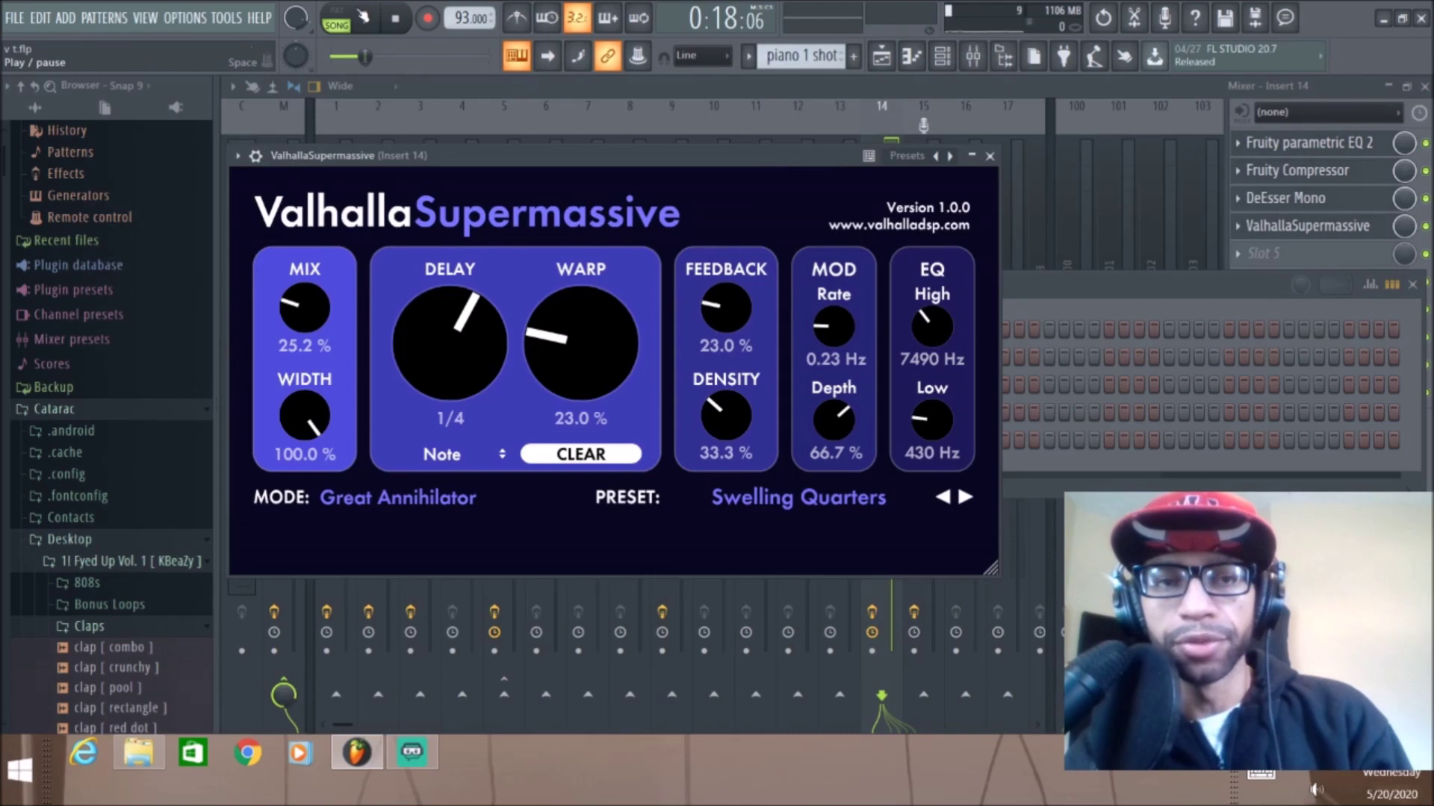
left_click(370, 21)
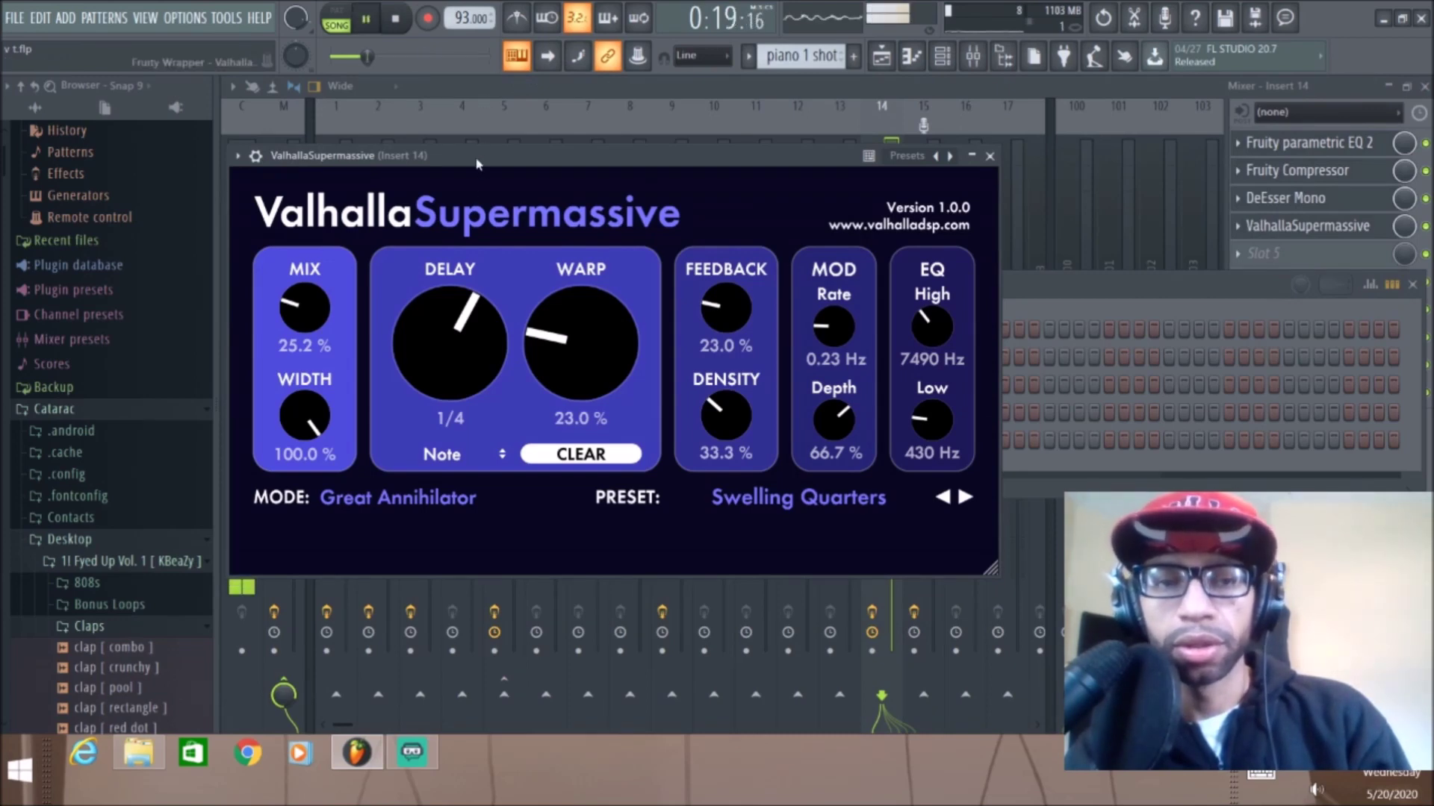
mouse_move(302, 313)
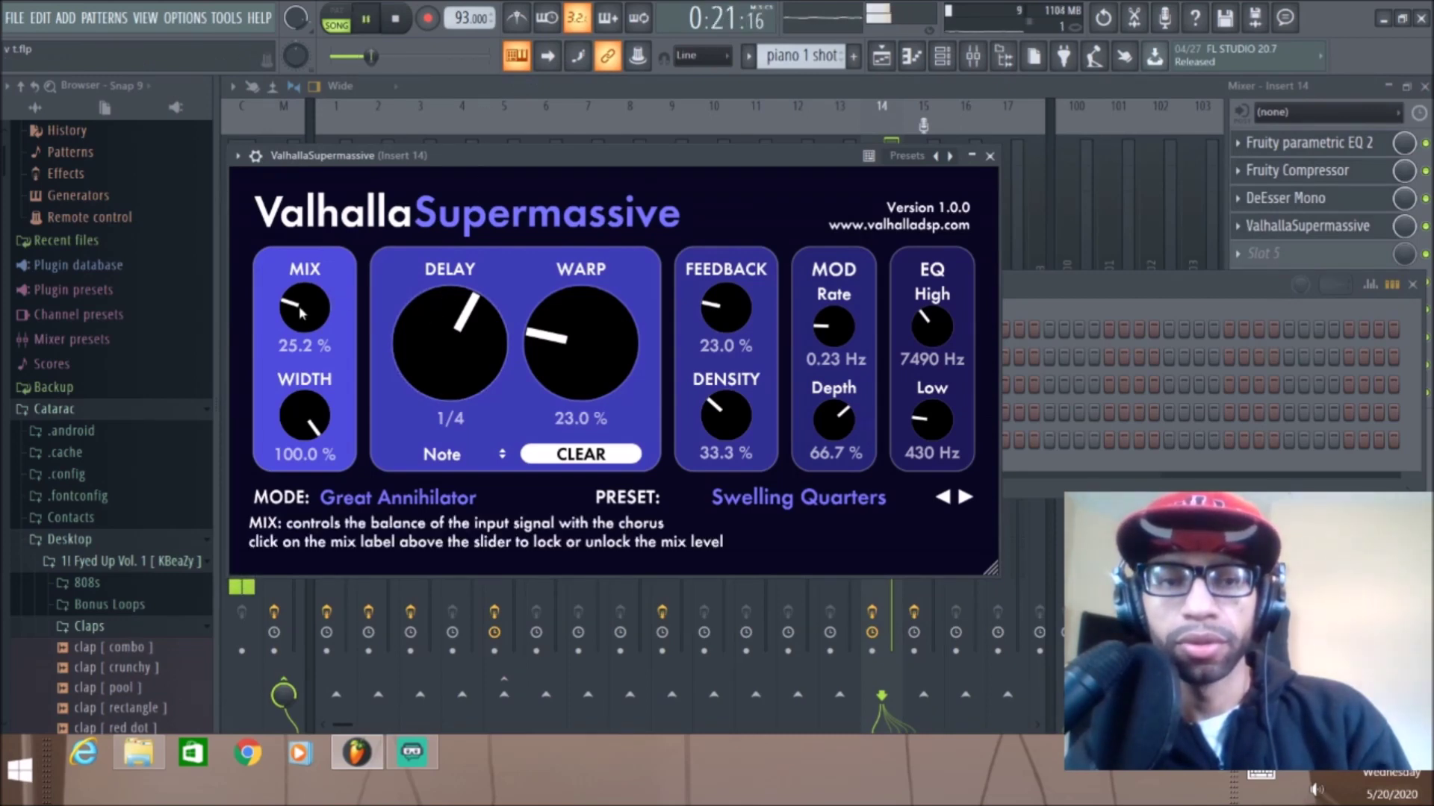
left_click_drag(298, 312, 304, 304)
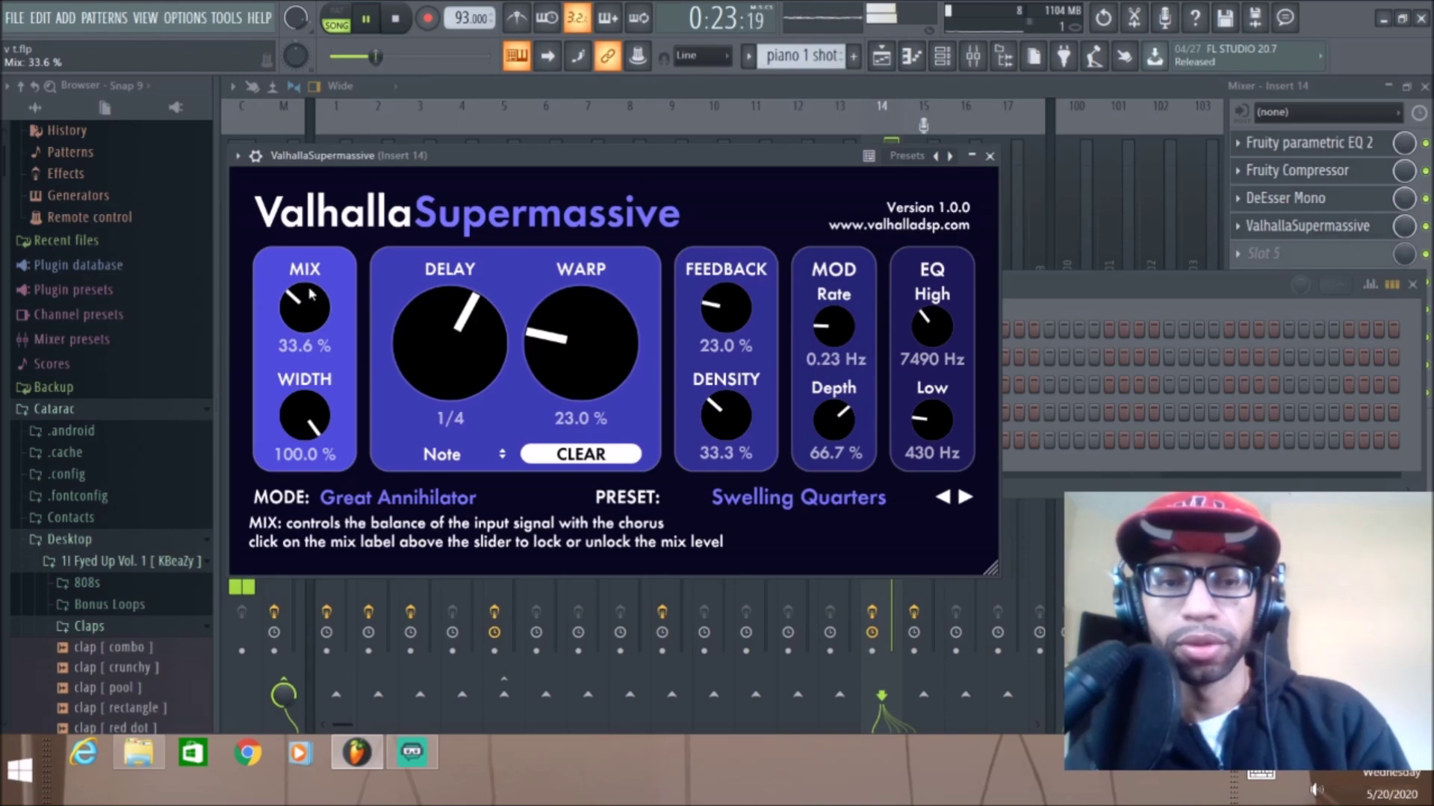
left_click_drag(724, 309, 706, 390)
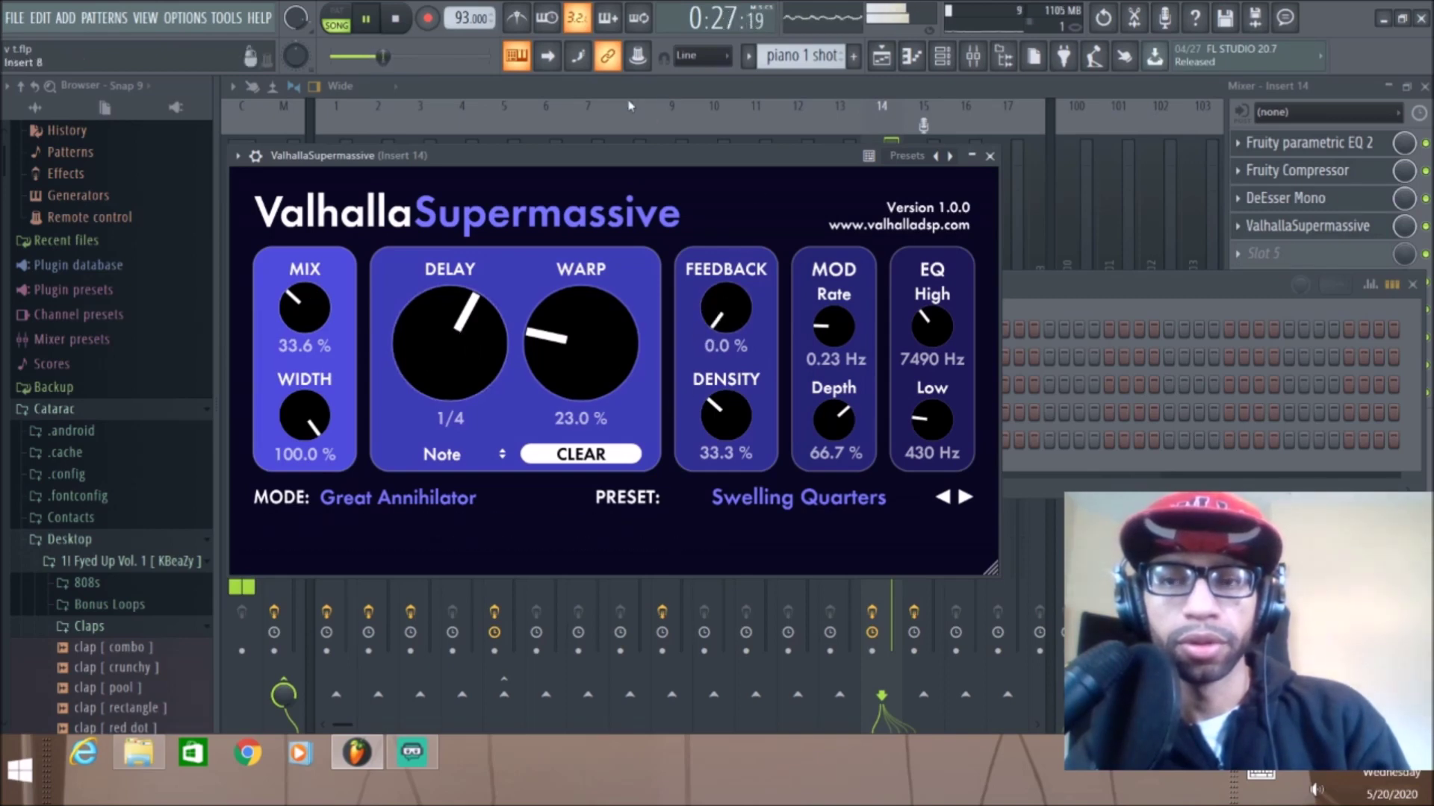
Step: Reopen ValhallaSupermassive during playback, try the Warp control, and advance to the cat1 preset
left_click(1306, 226)
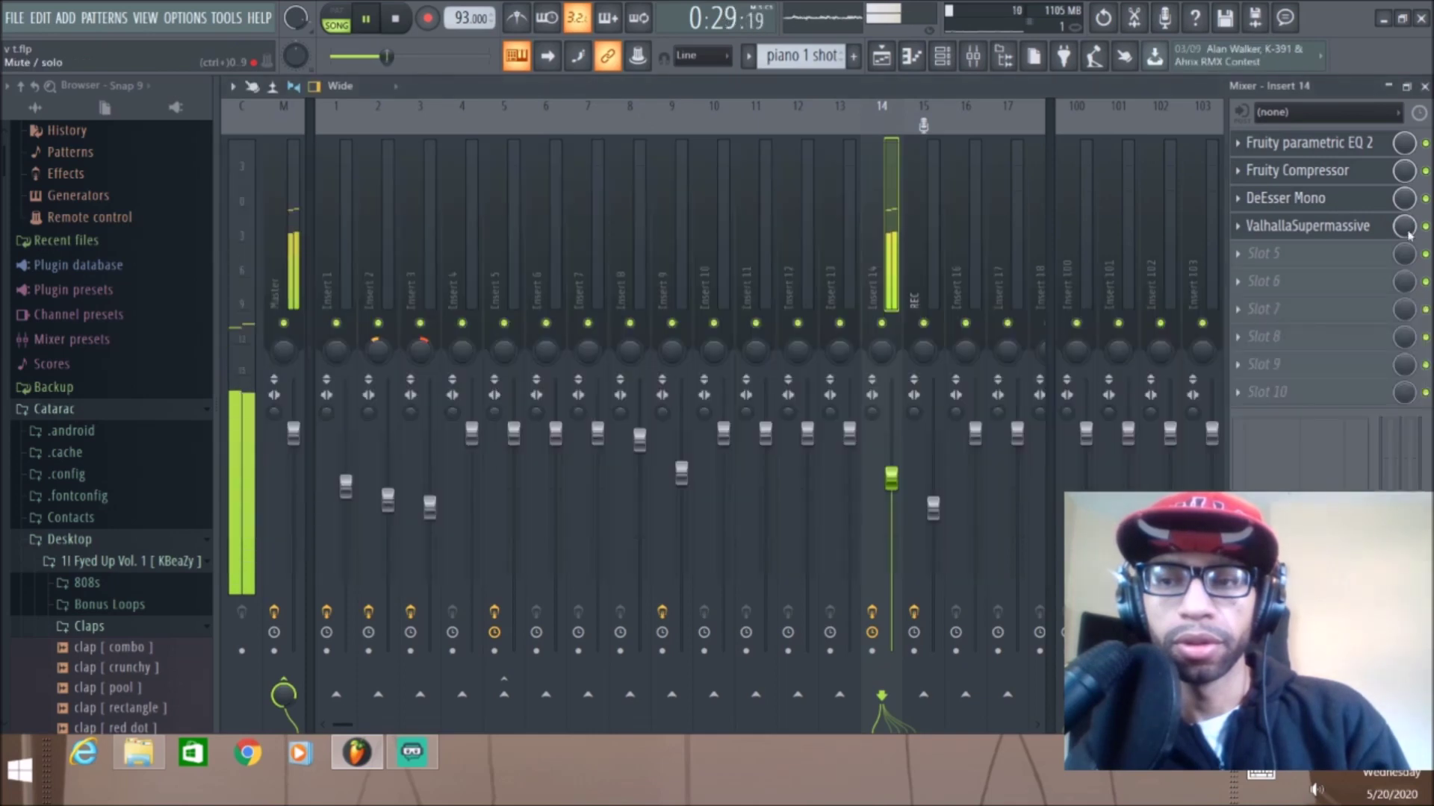
left_click(1332, 235)
left_click_drag(581, 340, 580, 356)
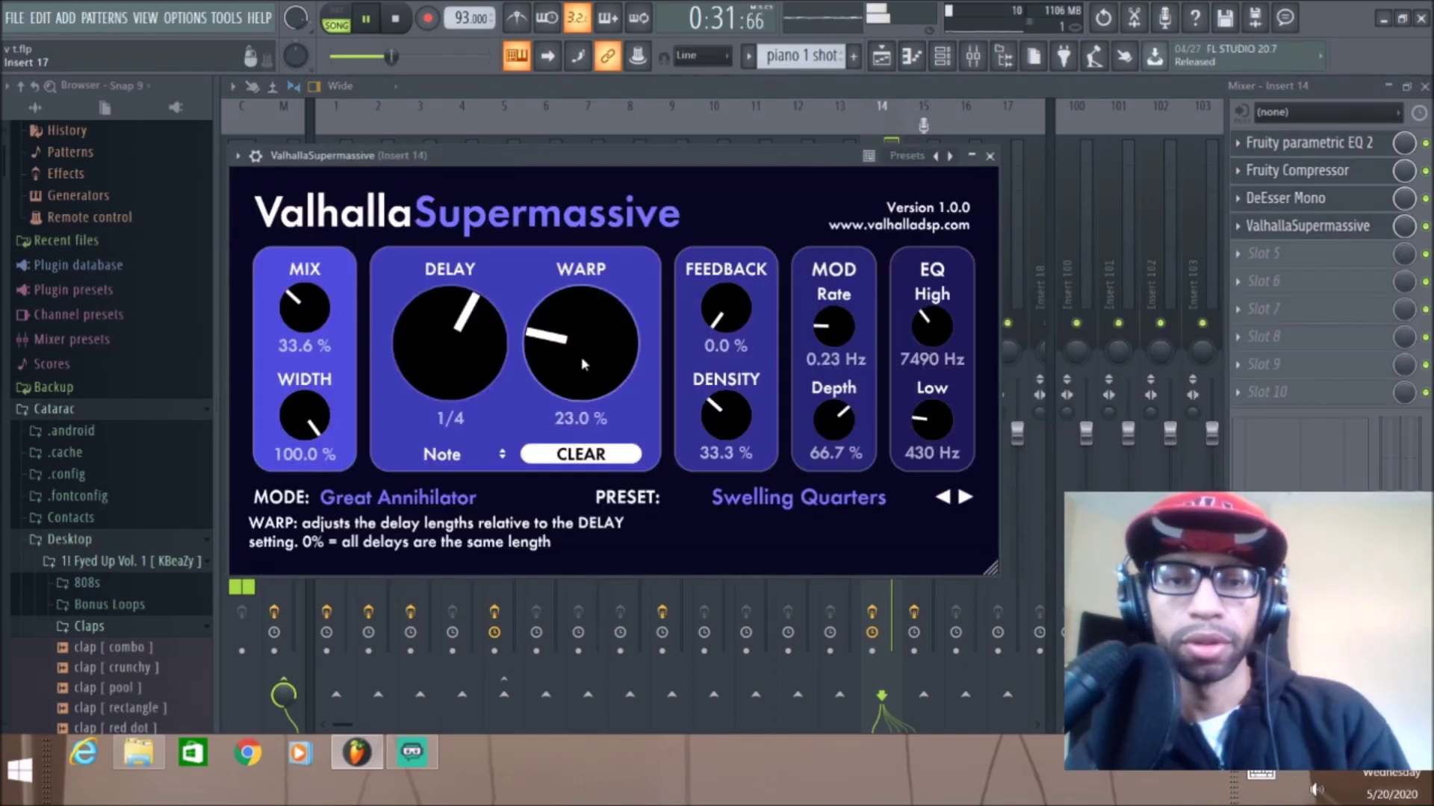
left_click(966, 498)
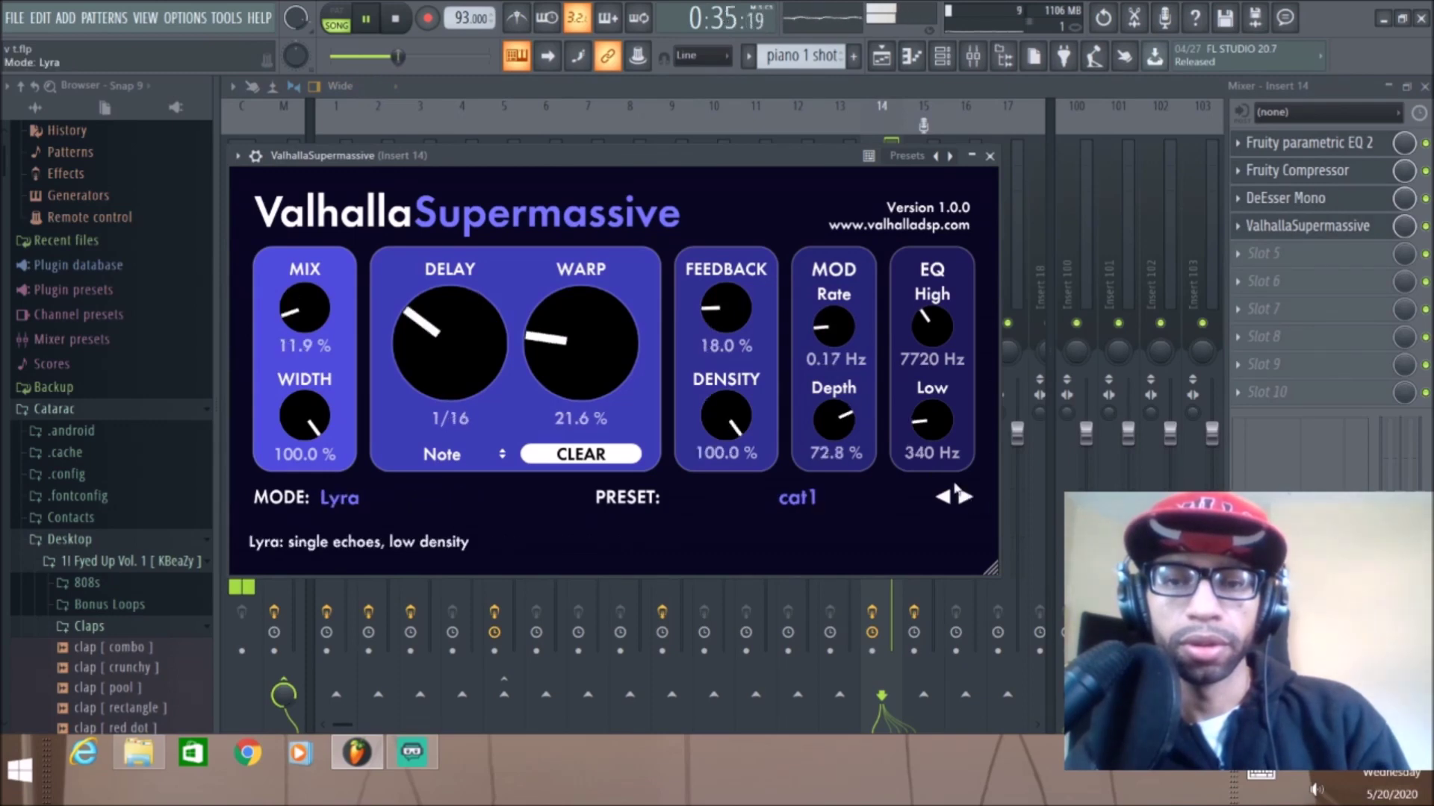
Step: Load the WaveDelay preset from the vocal echoes and lower its Mix while the vocal plays
left_click(800, 499)
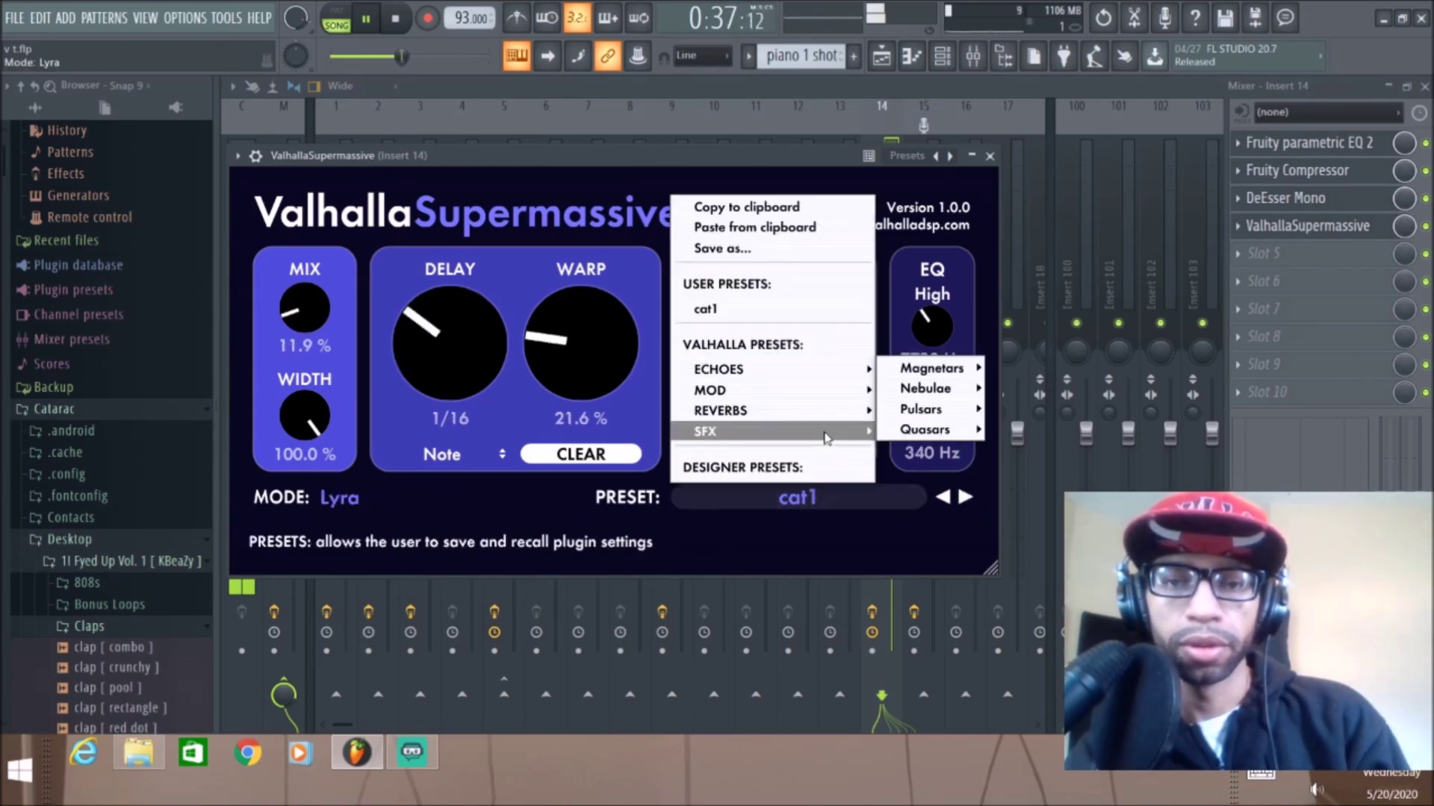
mouse_move(837, 412)
mouse_move(881, 414)
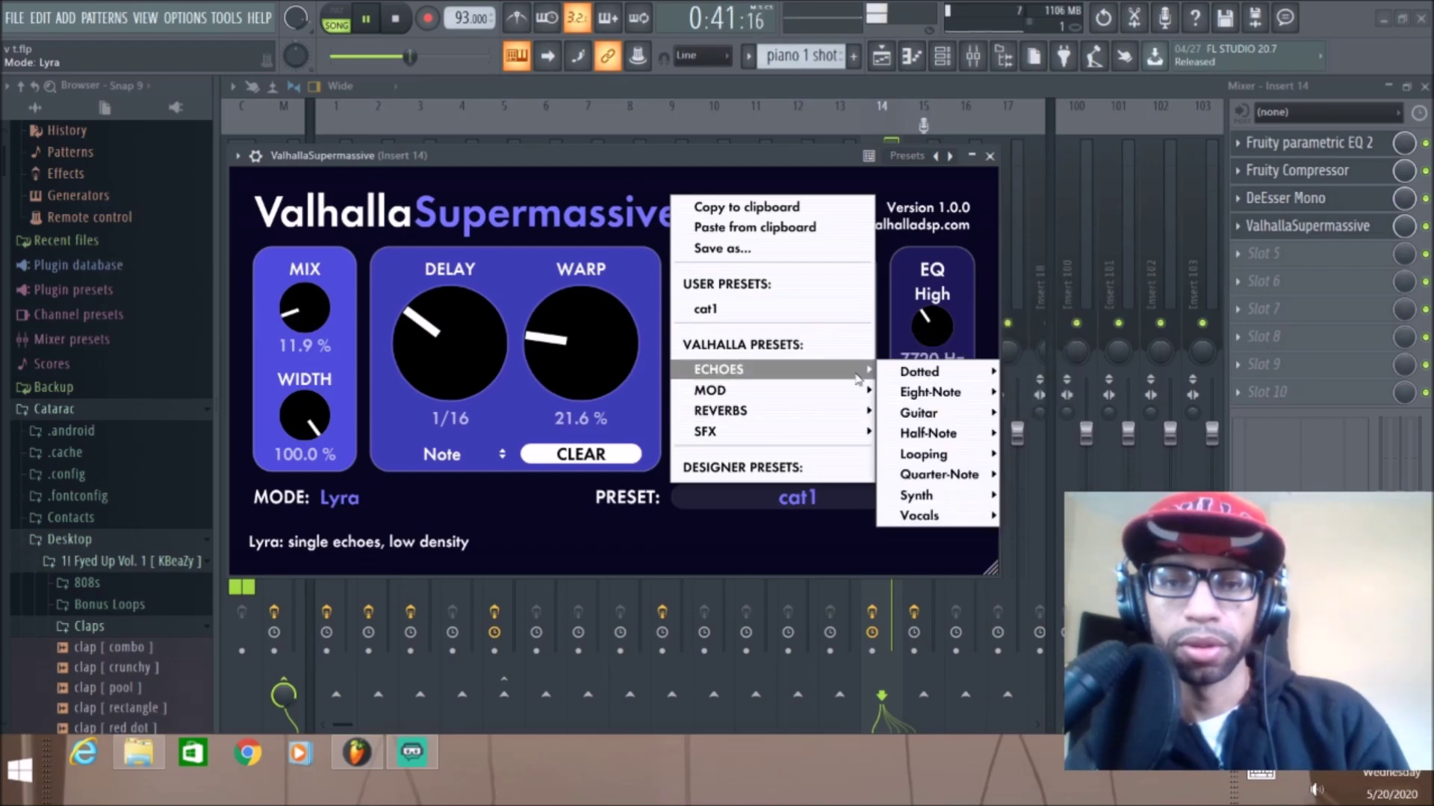
mouse_move(934, 519)
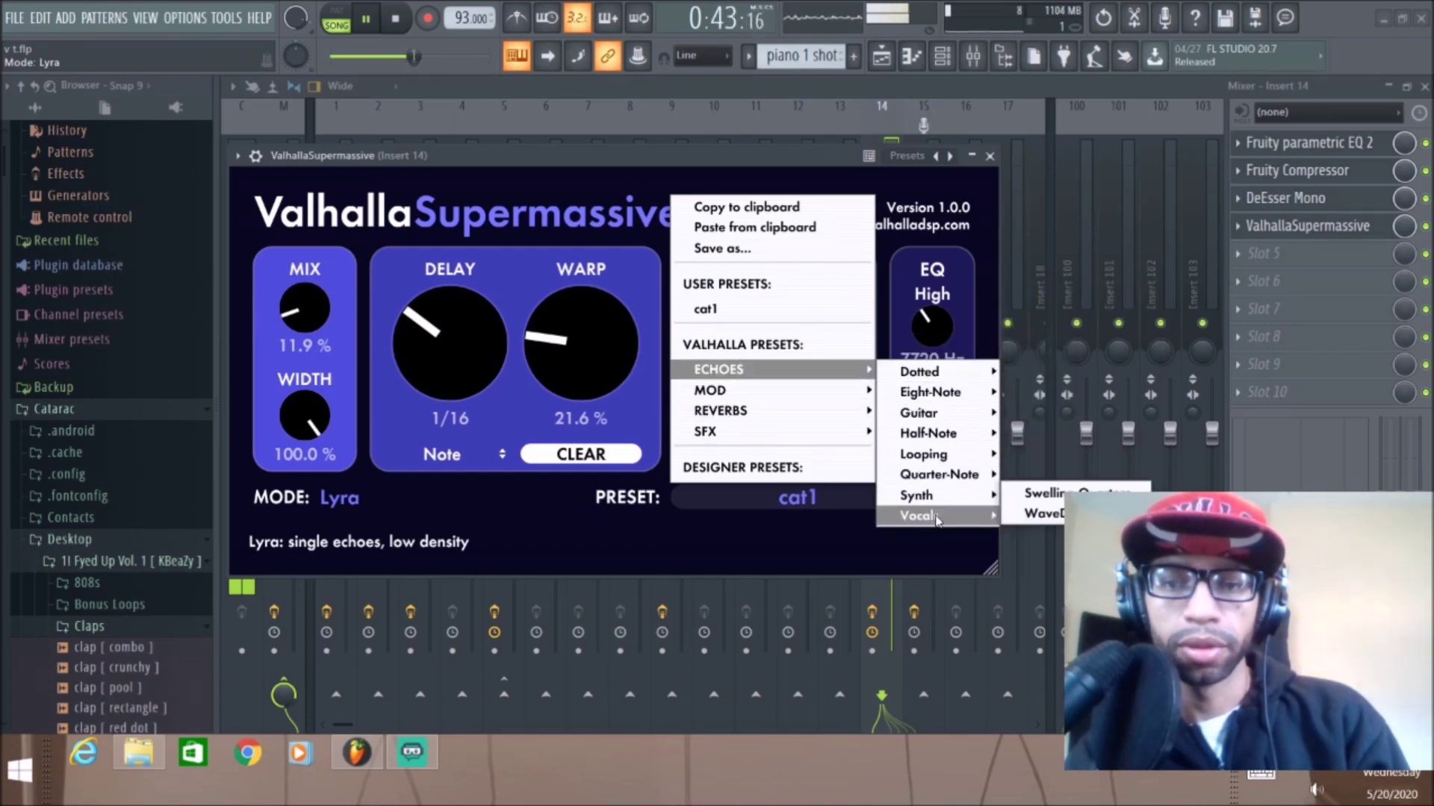
left_click(1038, 513)
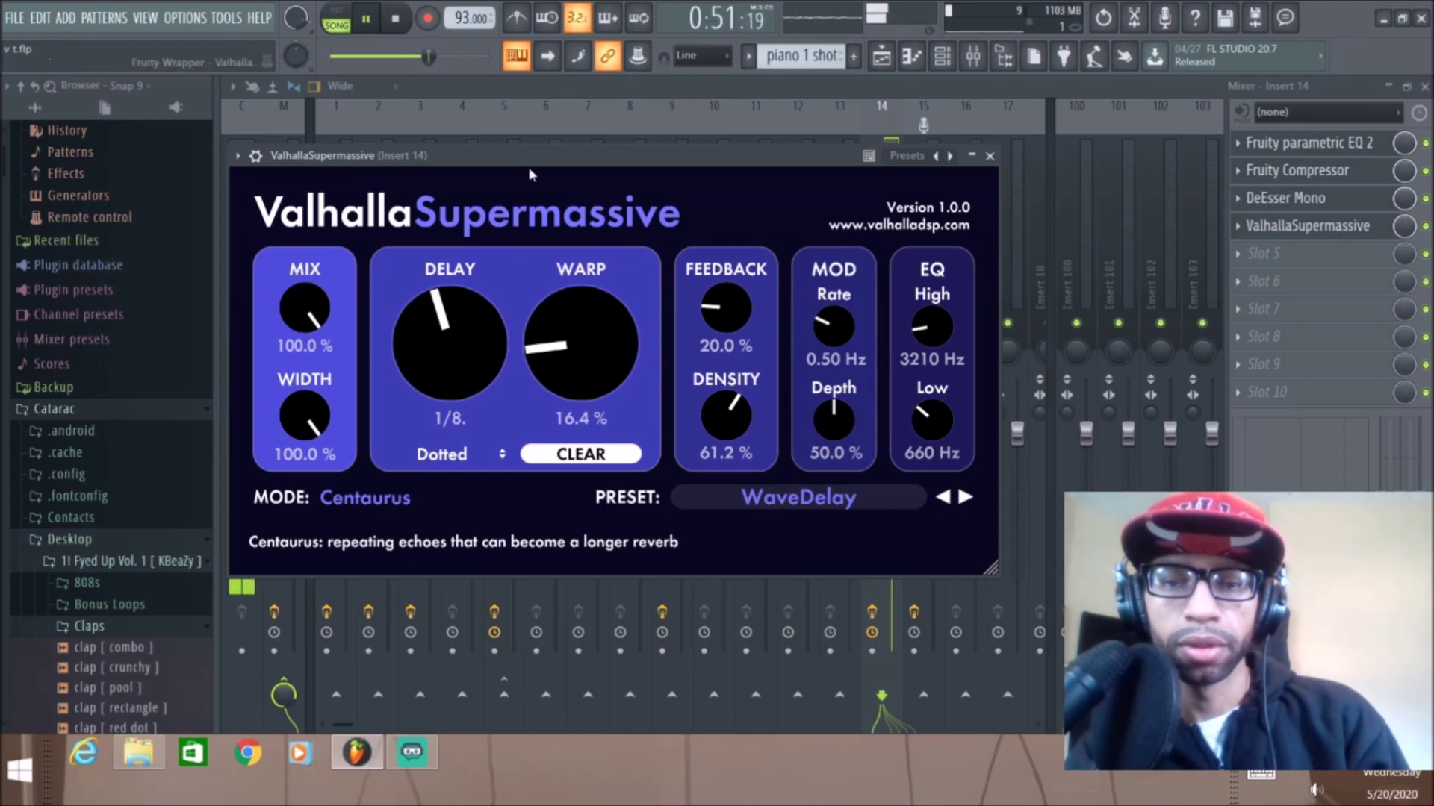
left_click_drag(301, 315, 276, 420)
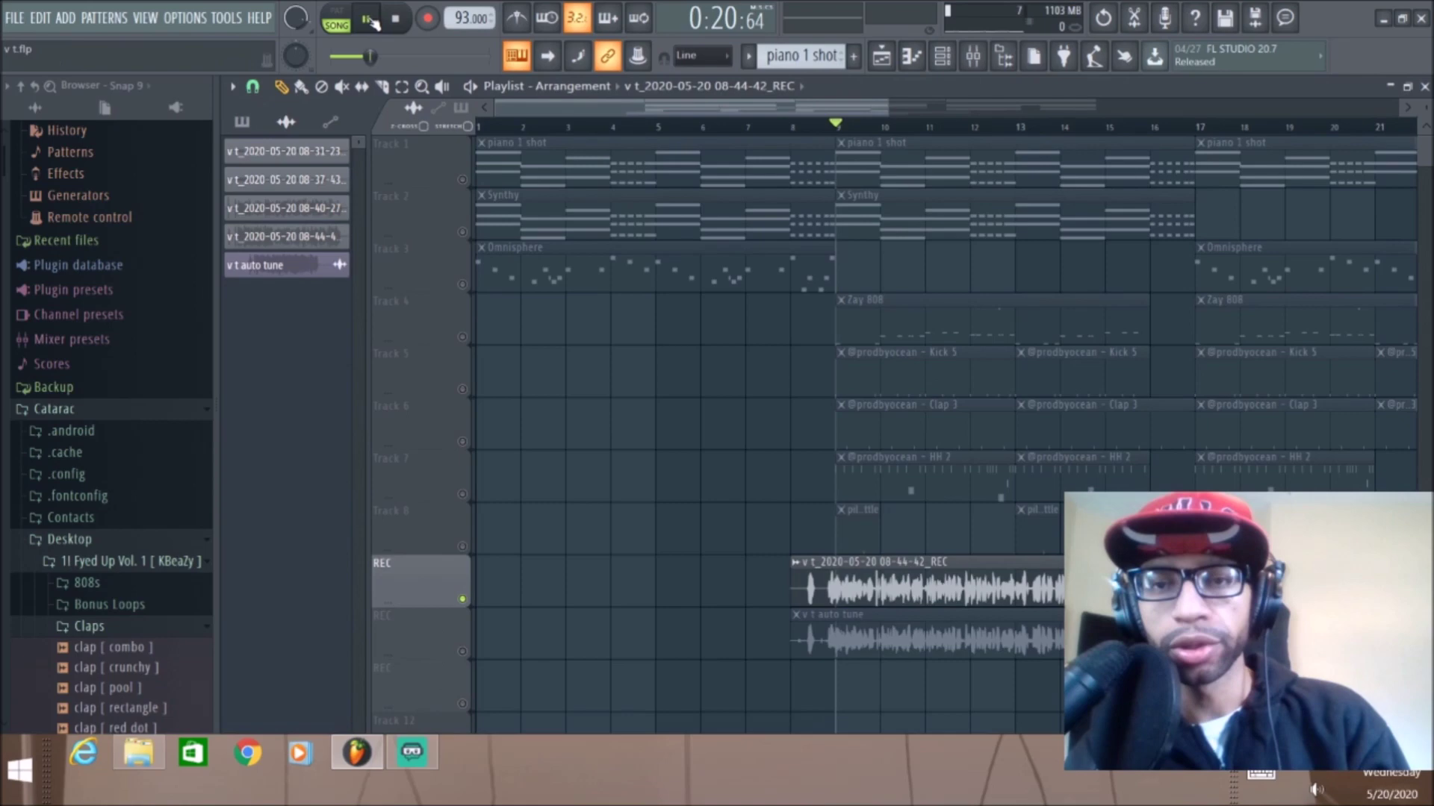
Step: Play the soloed vocal from bar 9 and open ValhallaSupermassive on mixer insert 14
left_click(371, 22)
left_click(951, 63)
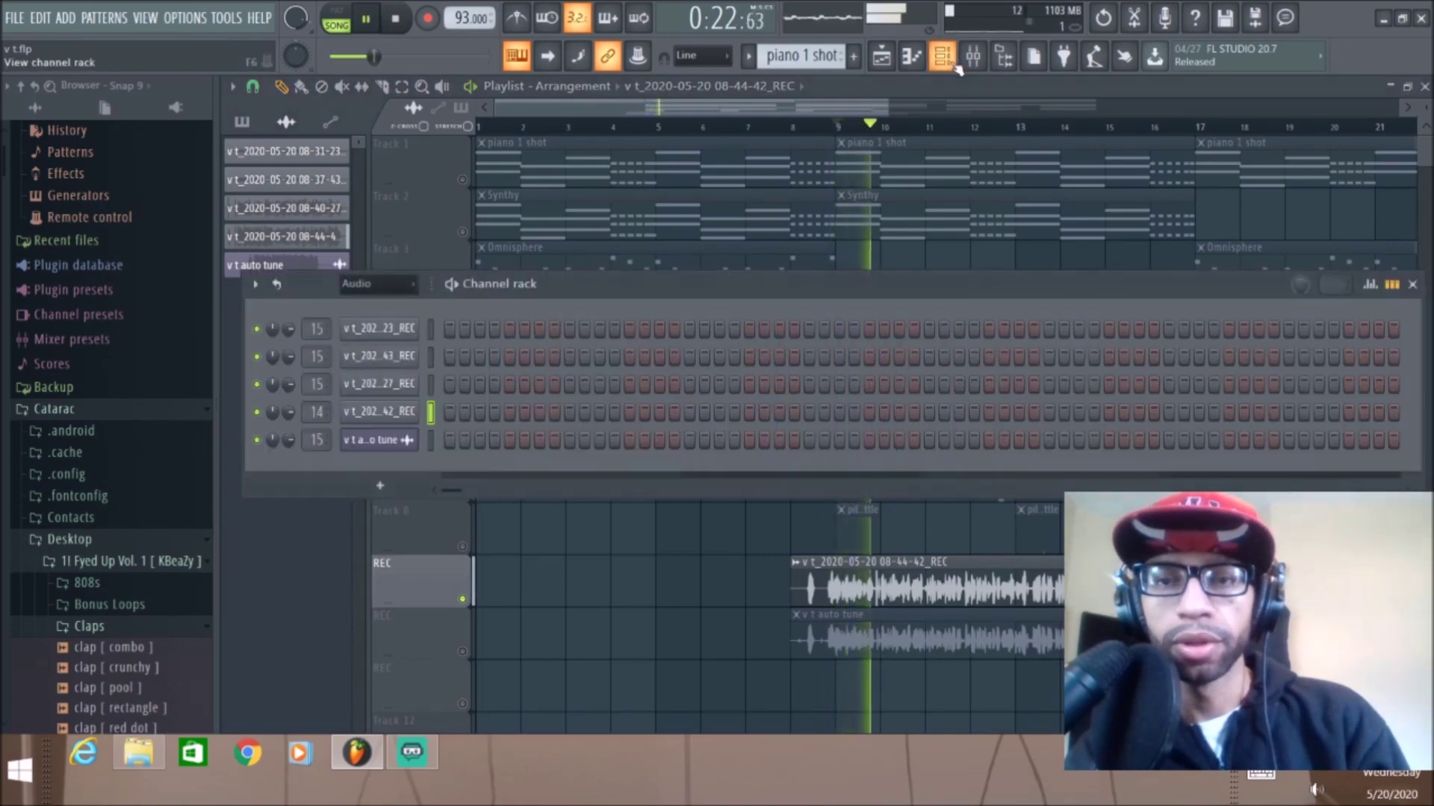
left_click(888, 60)
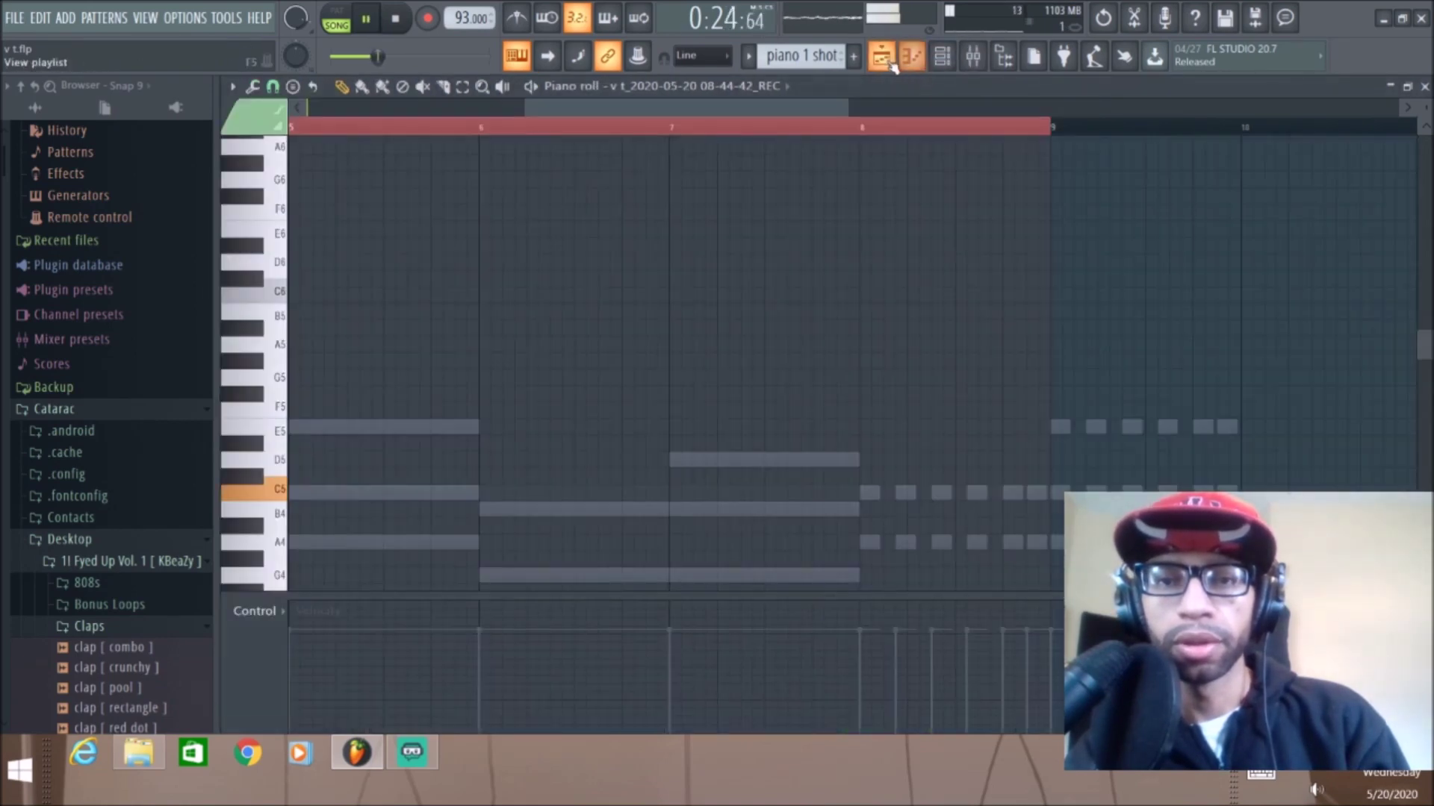
left_click(949, 65)
left_click(972, 59)
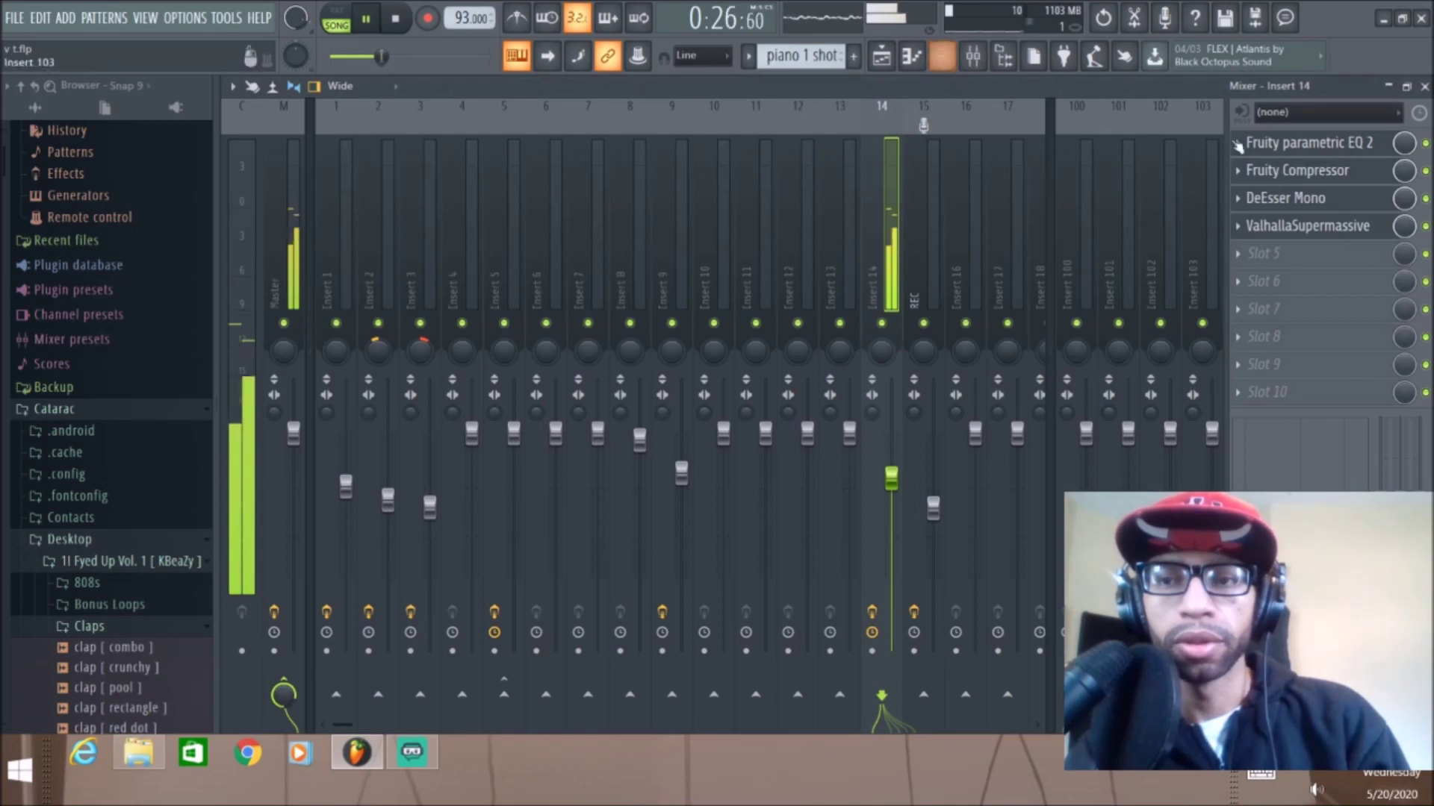
left_click(1324, 233)
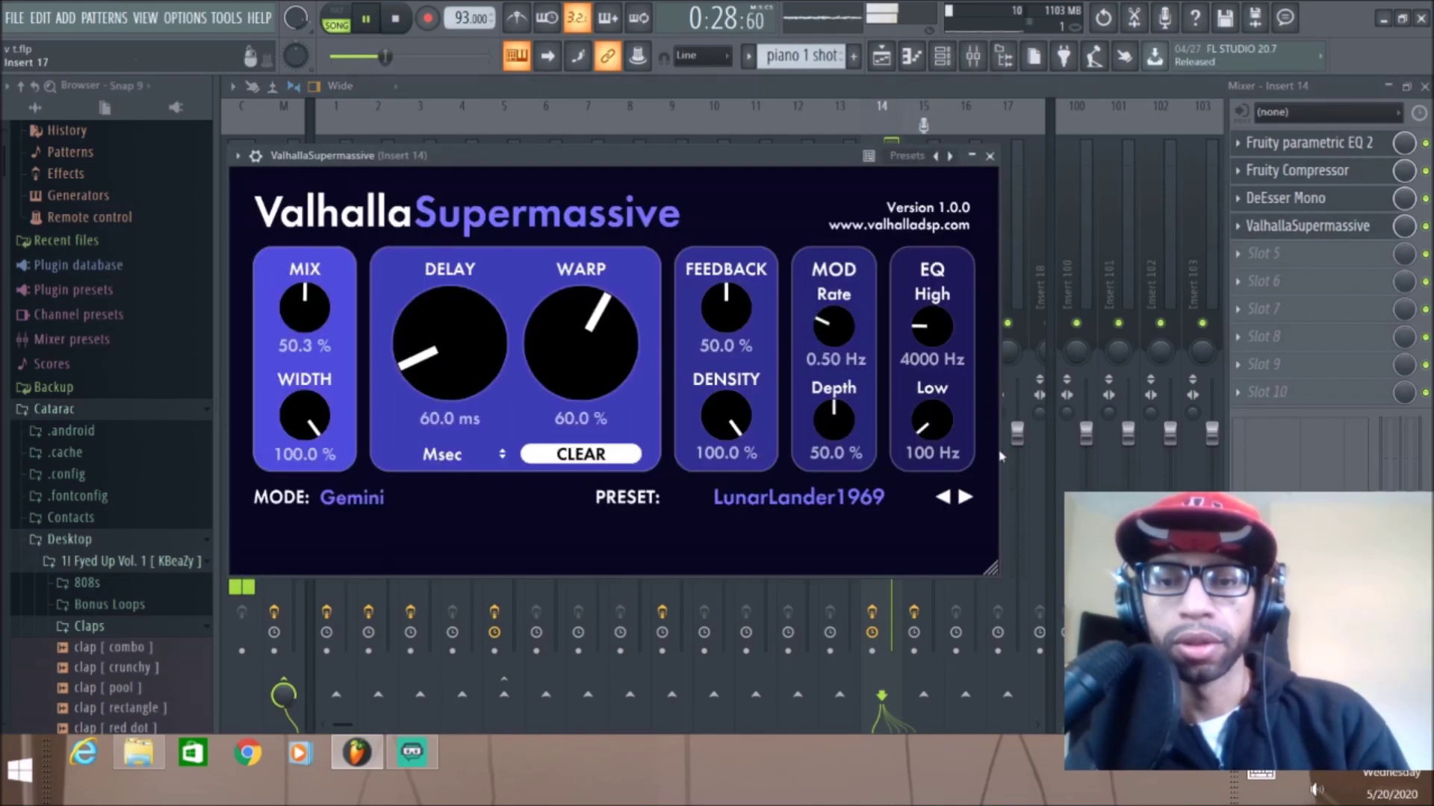
Step: Audition successive ValhallaSupermassive presets on the playing vocal, from Carousel through to Reverse Eighth-note, and stop playback
left_click(965, 497)
left_click(965, 497)
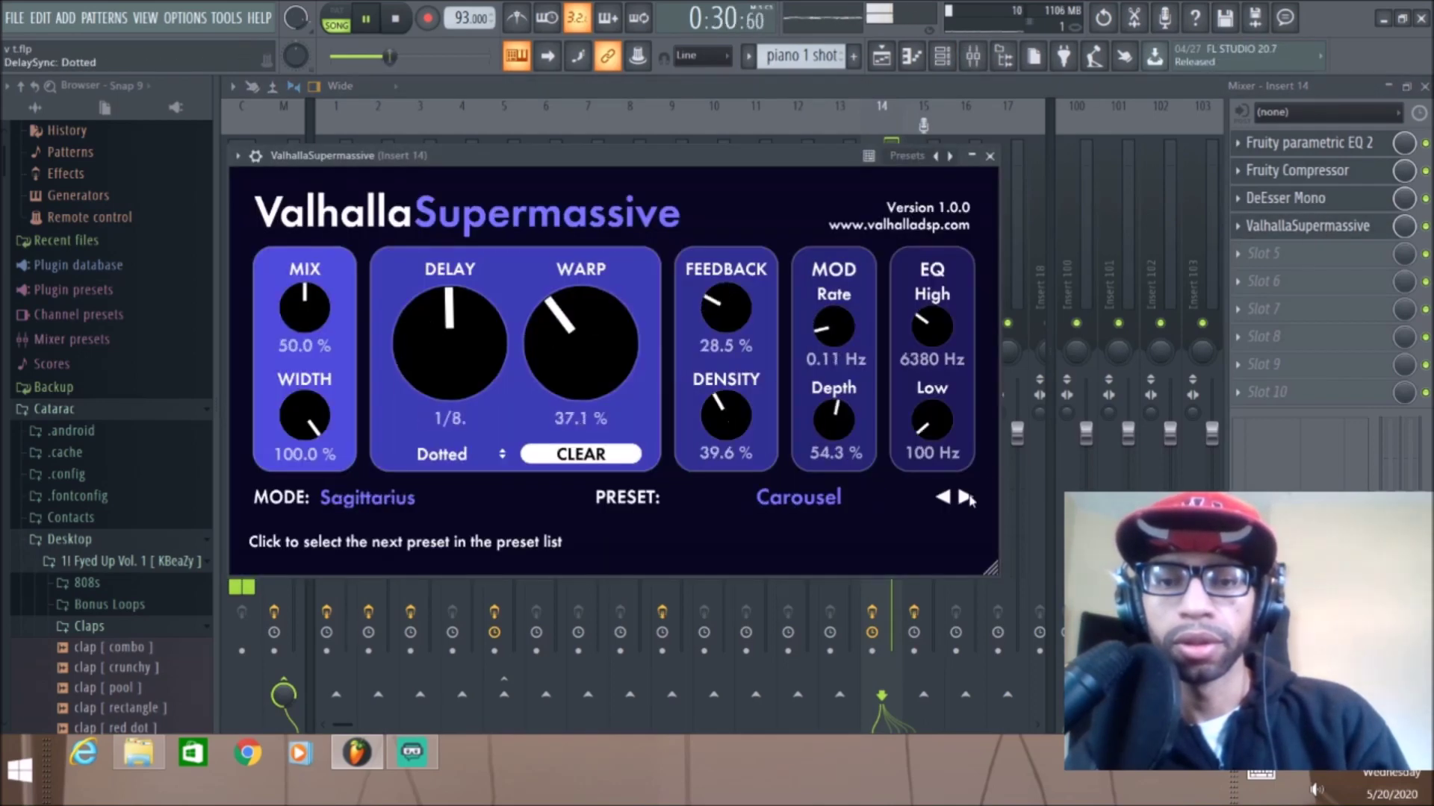
left_click(966, 498)
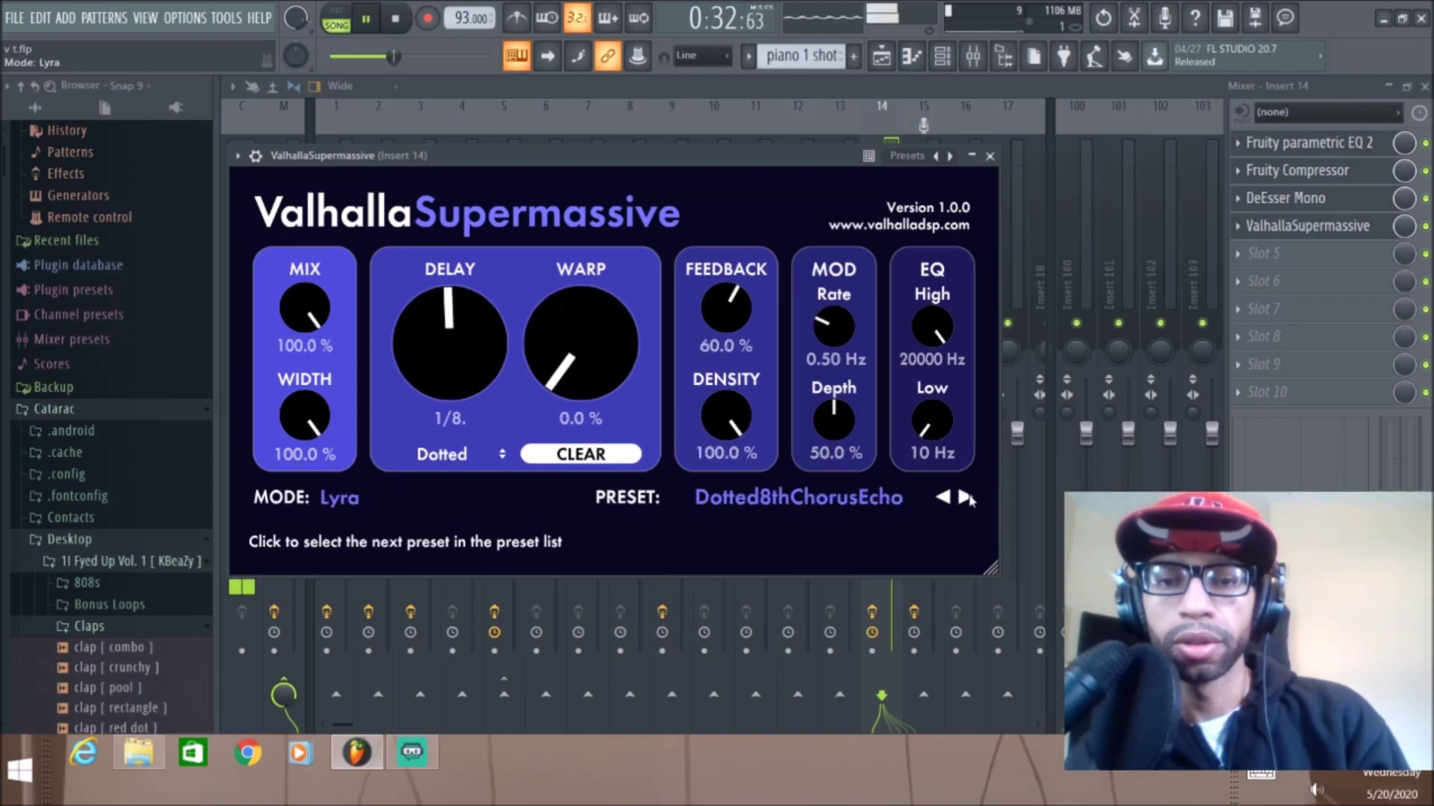
left_click(966, 497)
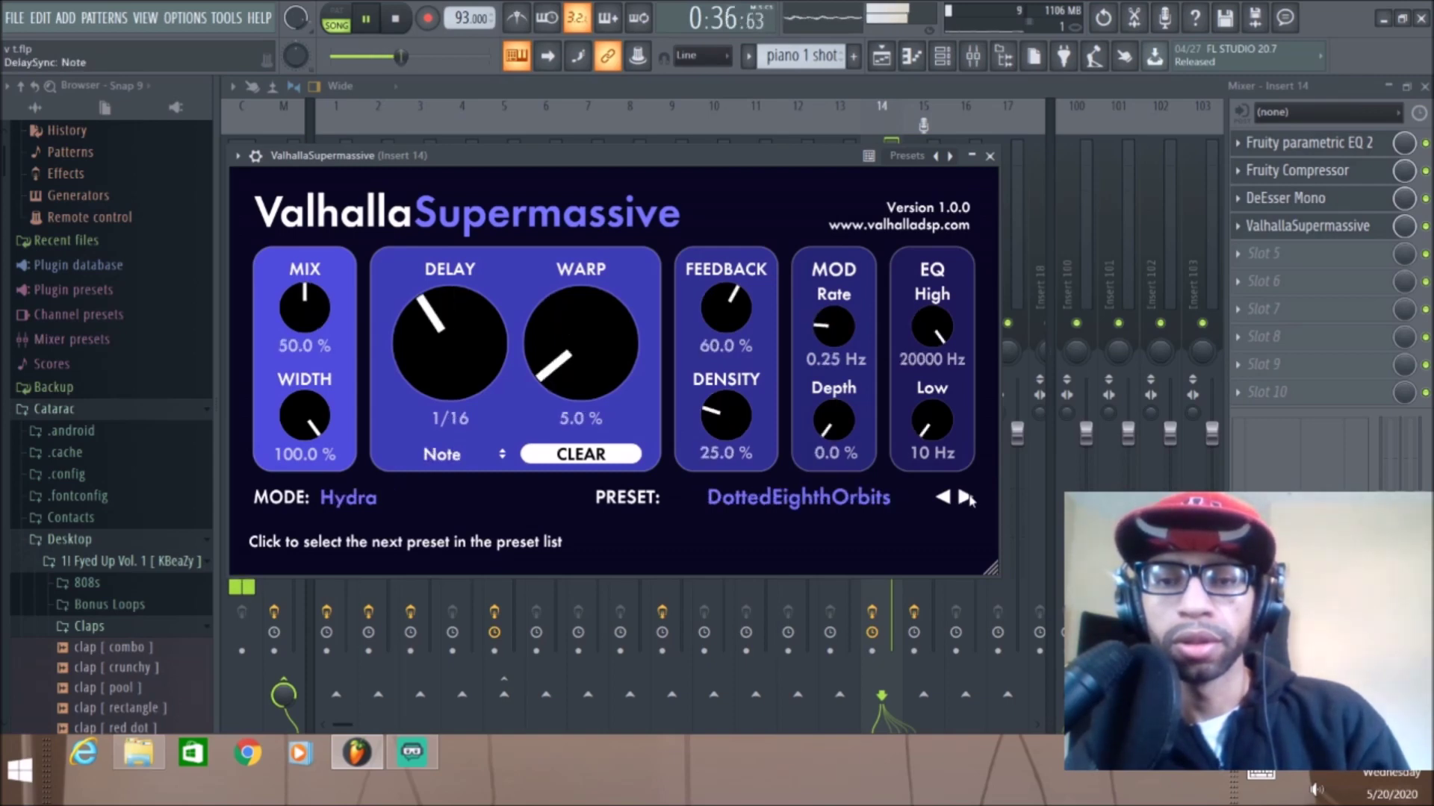
left_click(966, 497)
left_click(965, 498)
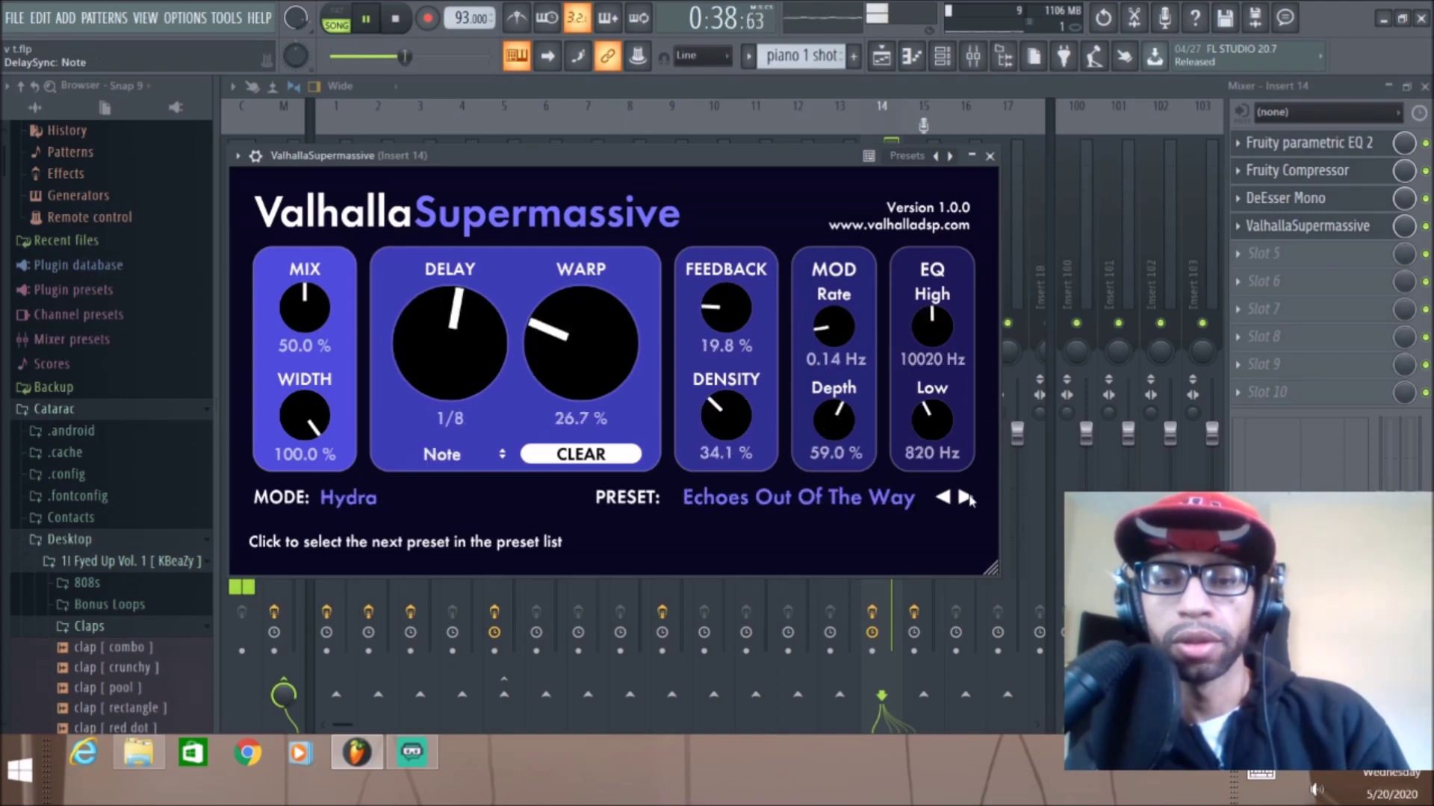
left_click(965, 497)
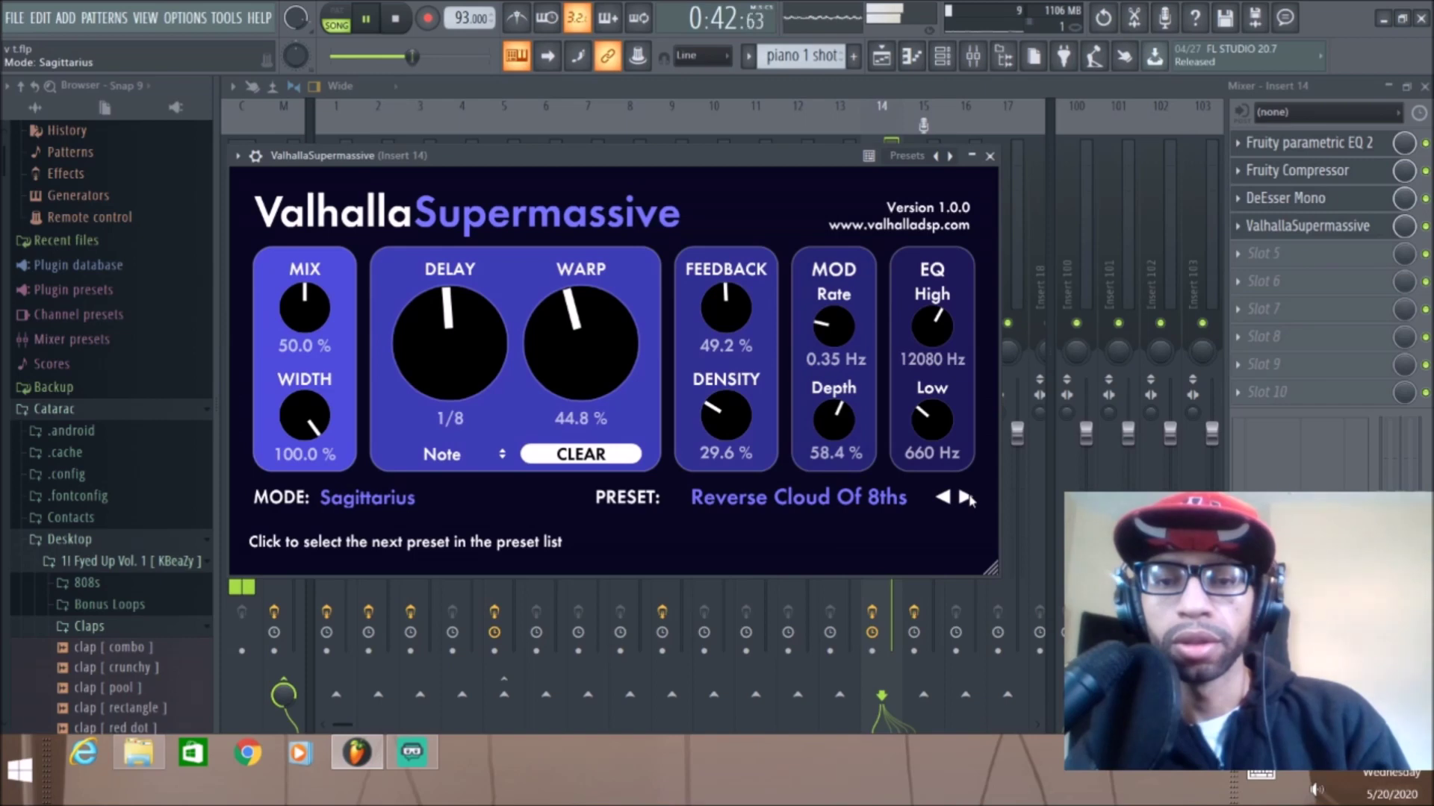
left_click(966, 497)
left_click(965, 497)
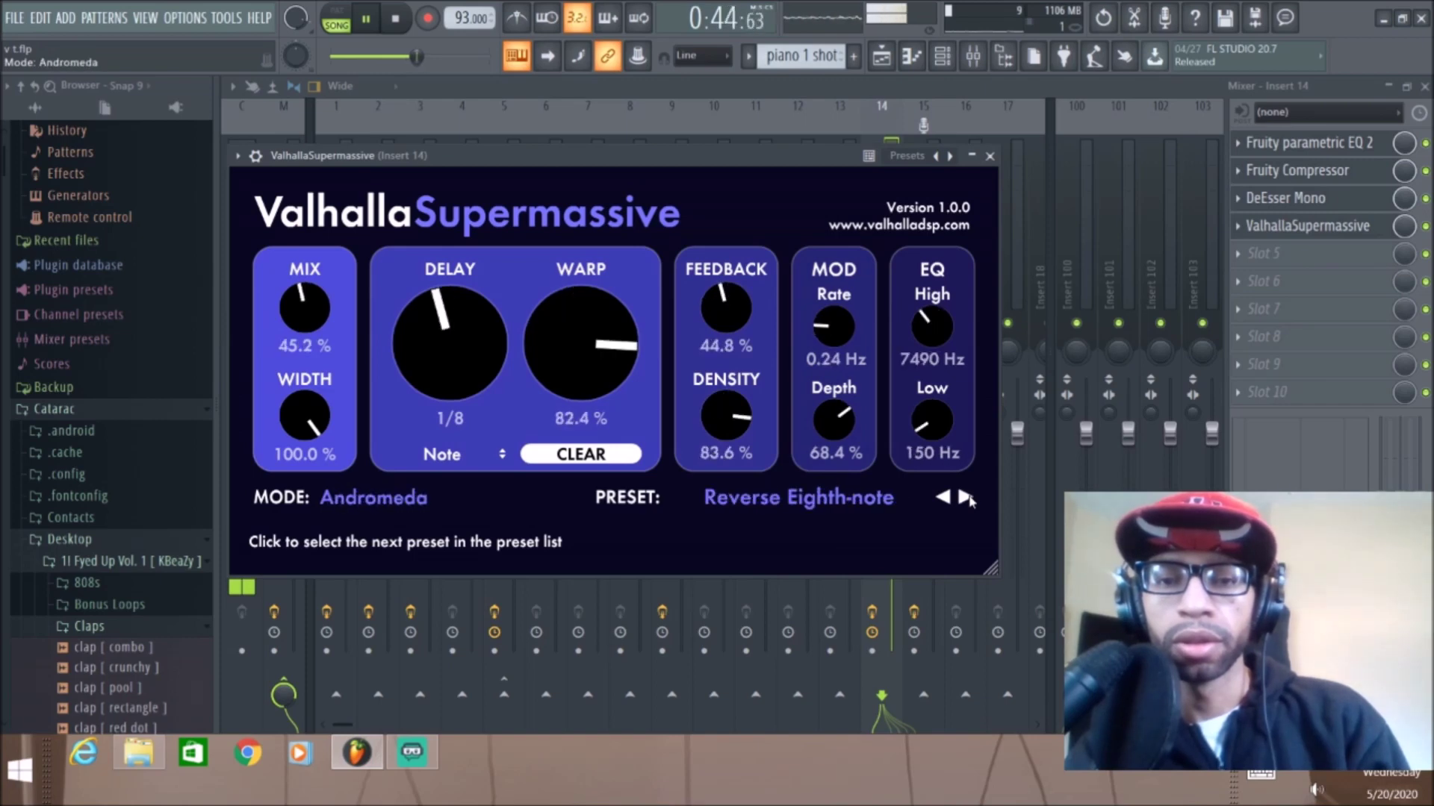
left_click(410, 24)
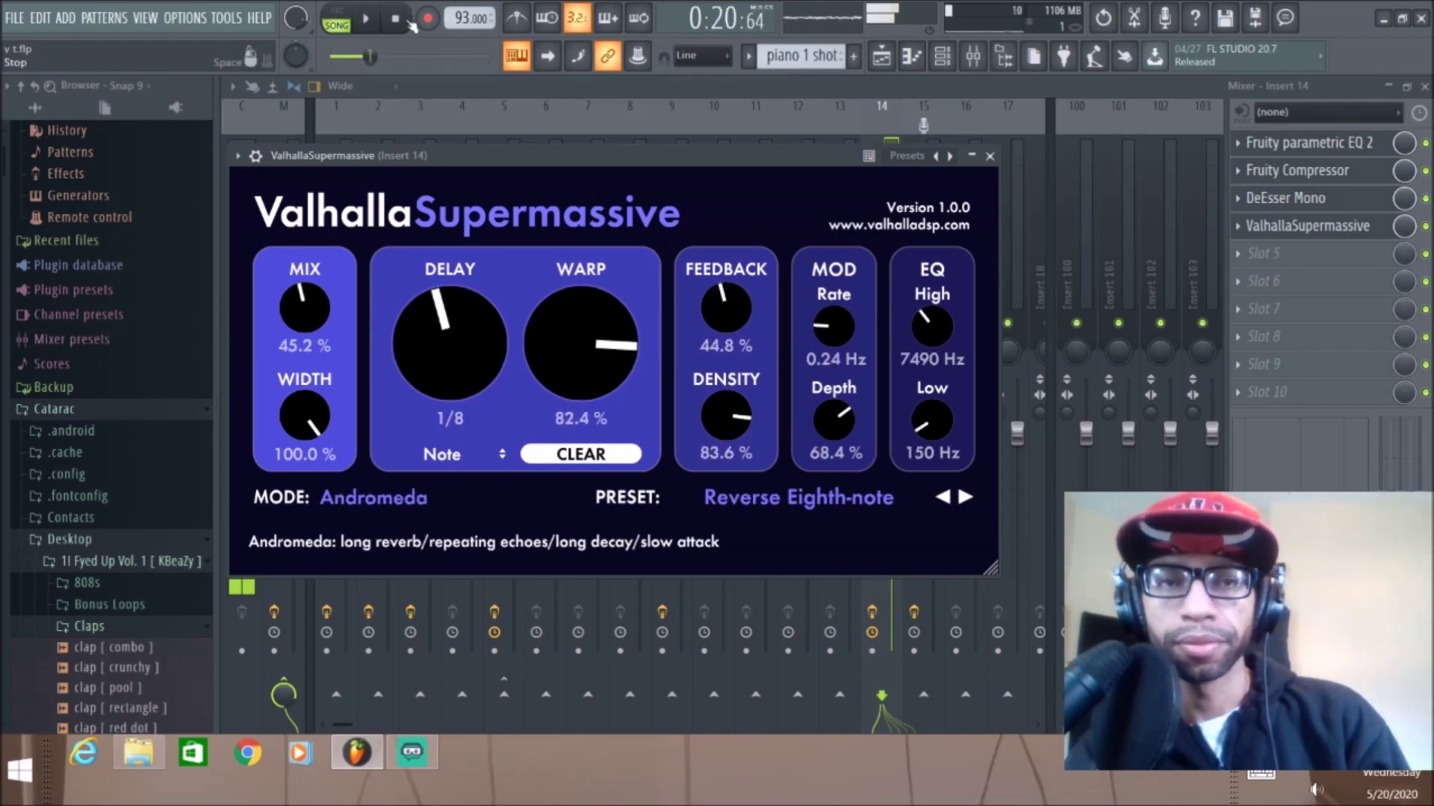
Step: Close the ValhallaSupermassive window and select the REC mixer track at insert 15
left_click(1314, 225)
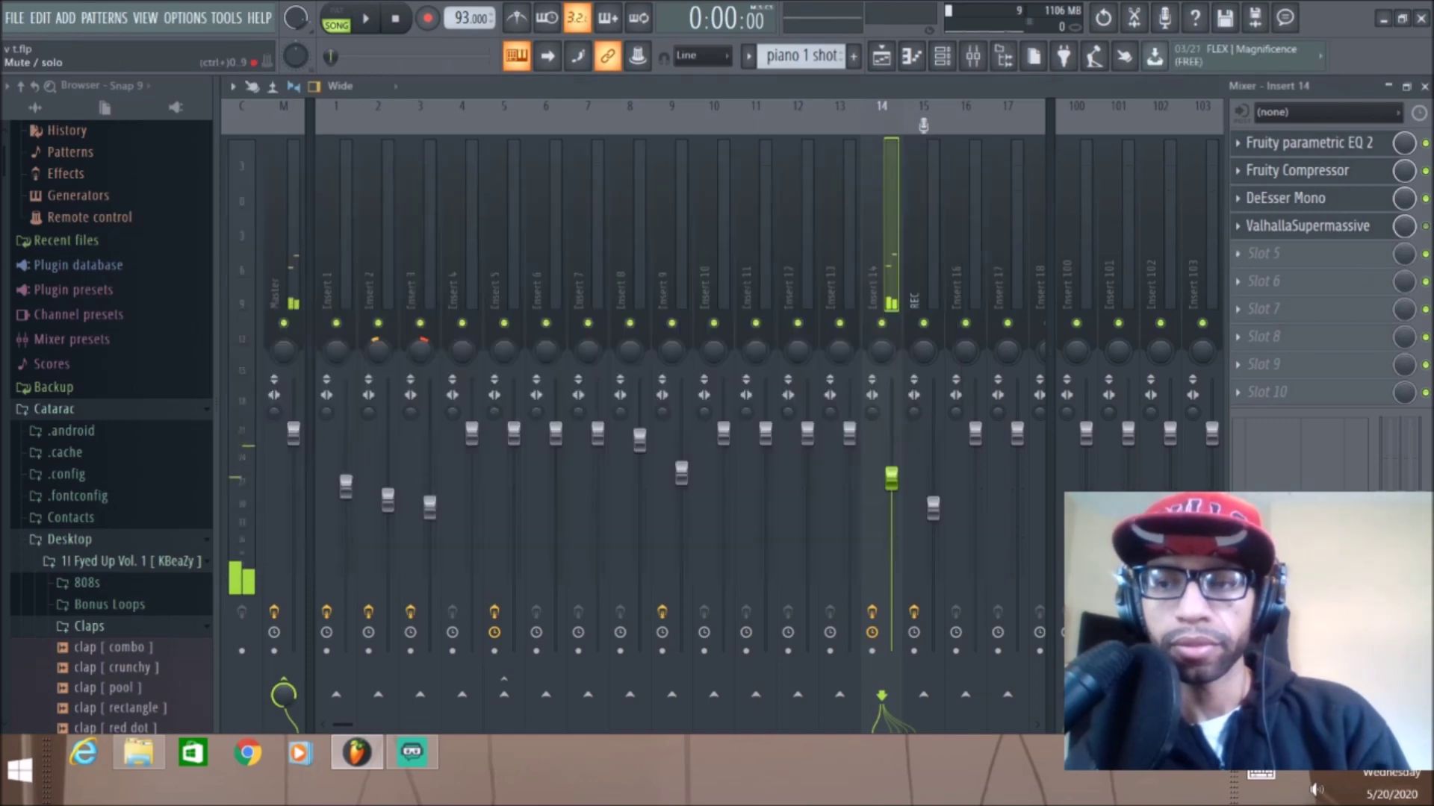
left_click(924, 243)
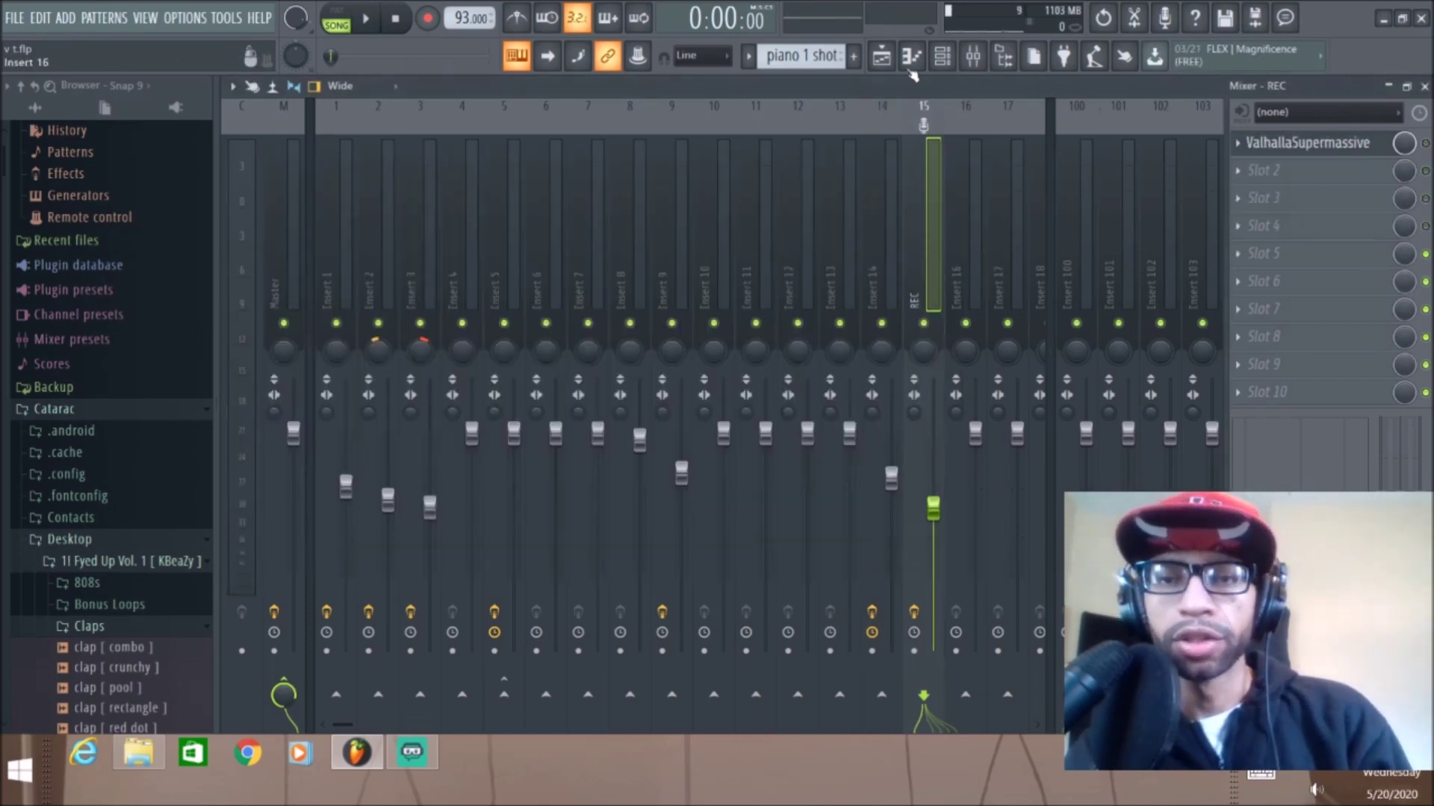
Step: Place the playhead at bar 9 in the playlist and solo the v t auto tune vocal track
left_click(881, 56)
left_click(836, 126)
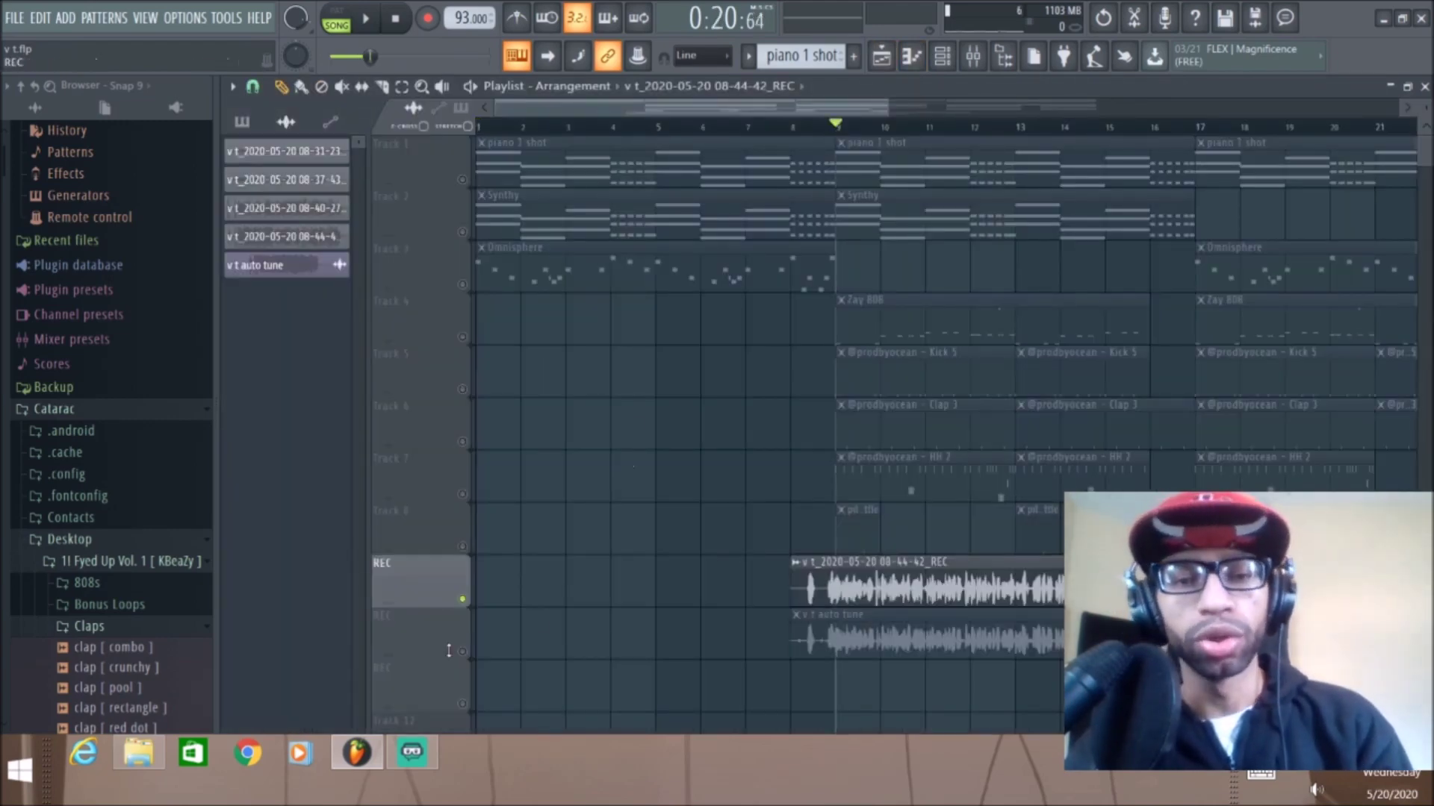
left_click(464, 600)
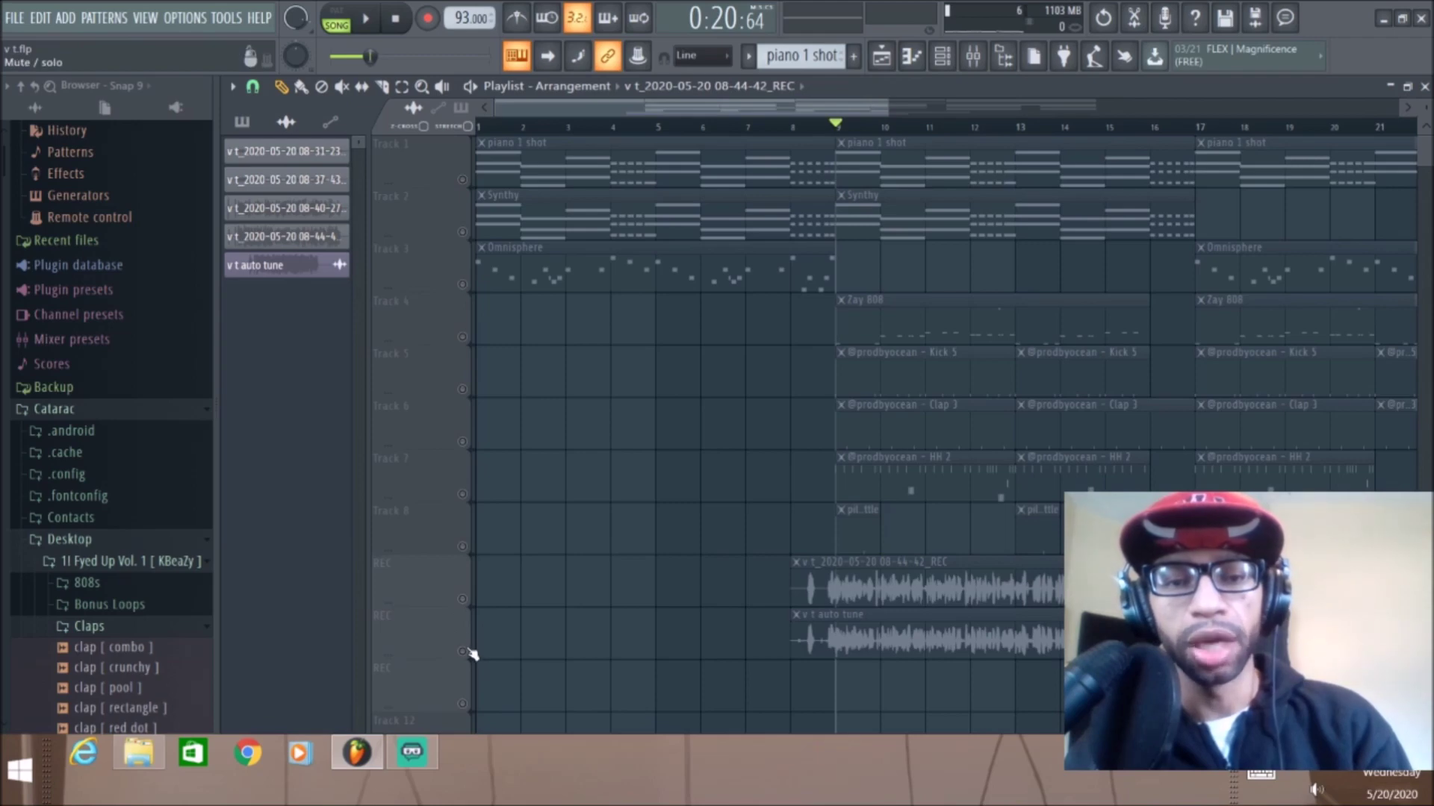
left_click(462, 652)
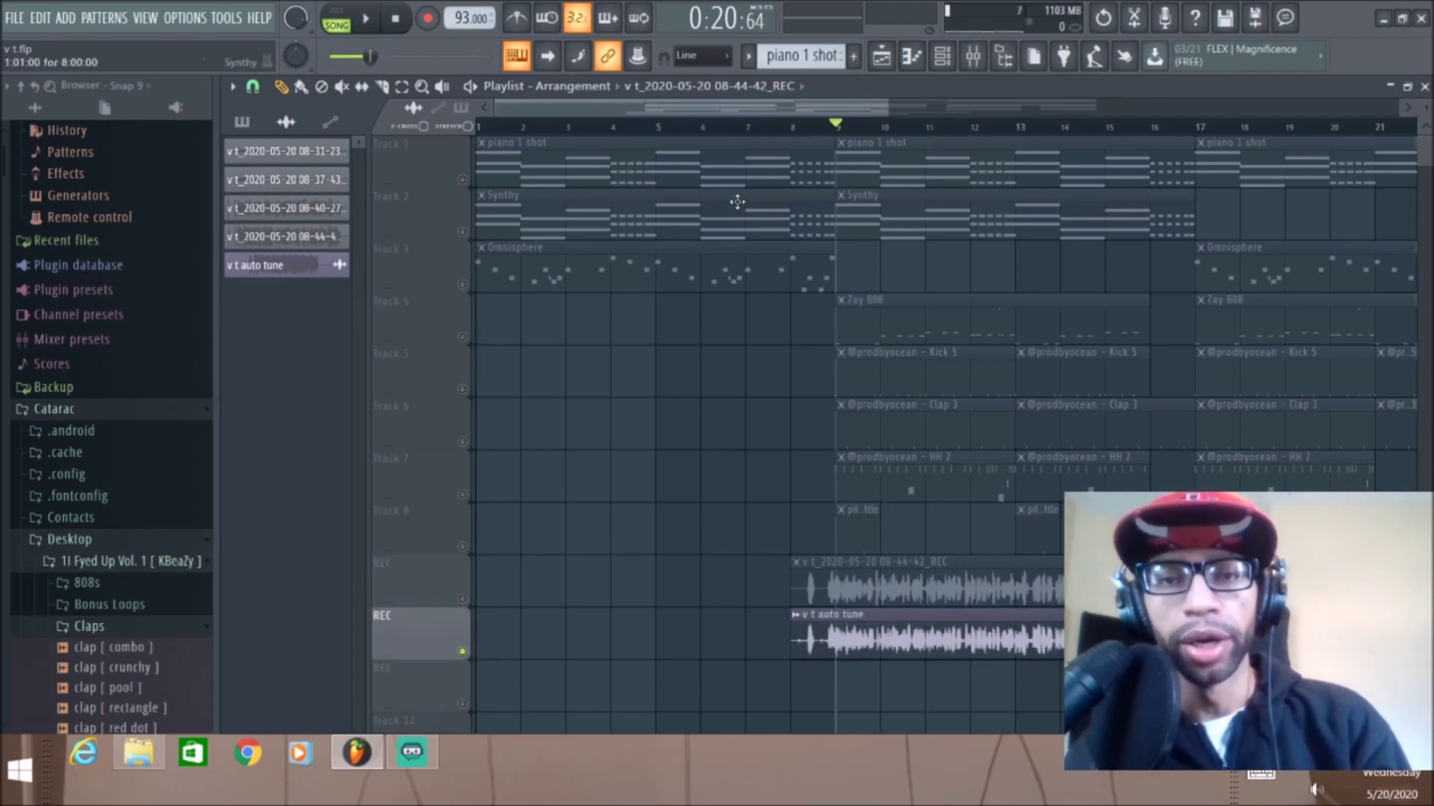
Step: Play the soloed auto-tuned vocal, toggling ValhallaSupermassive on mixer insert 15 to compare dry and wet sound, and stop playback
left_click(367, 22)
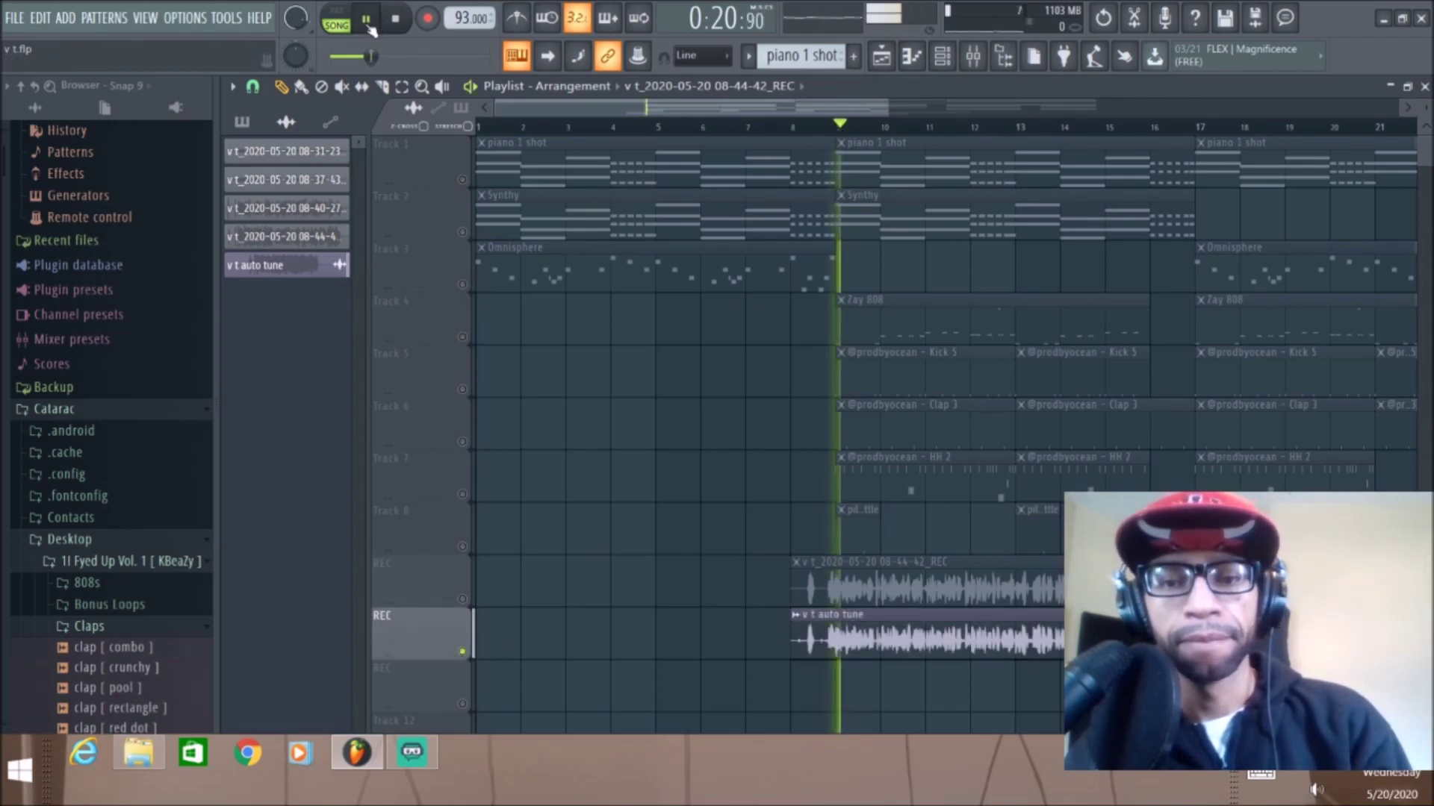
left_click(987, 56)
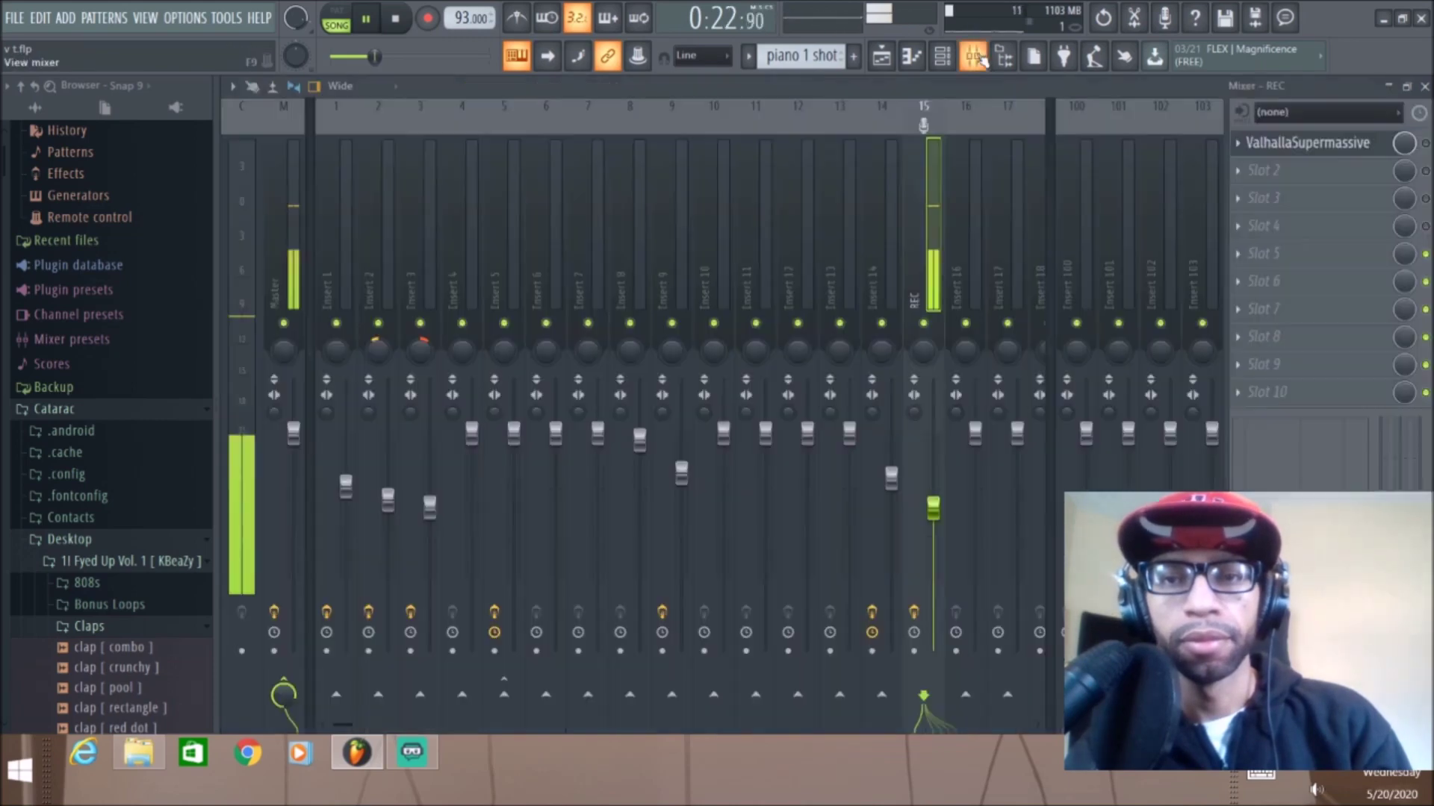
left_click(1425, 143)
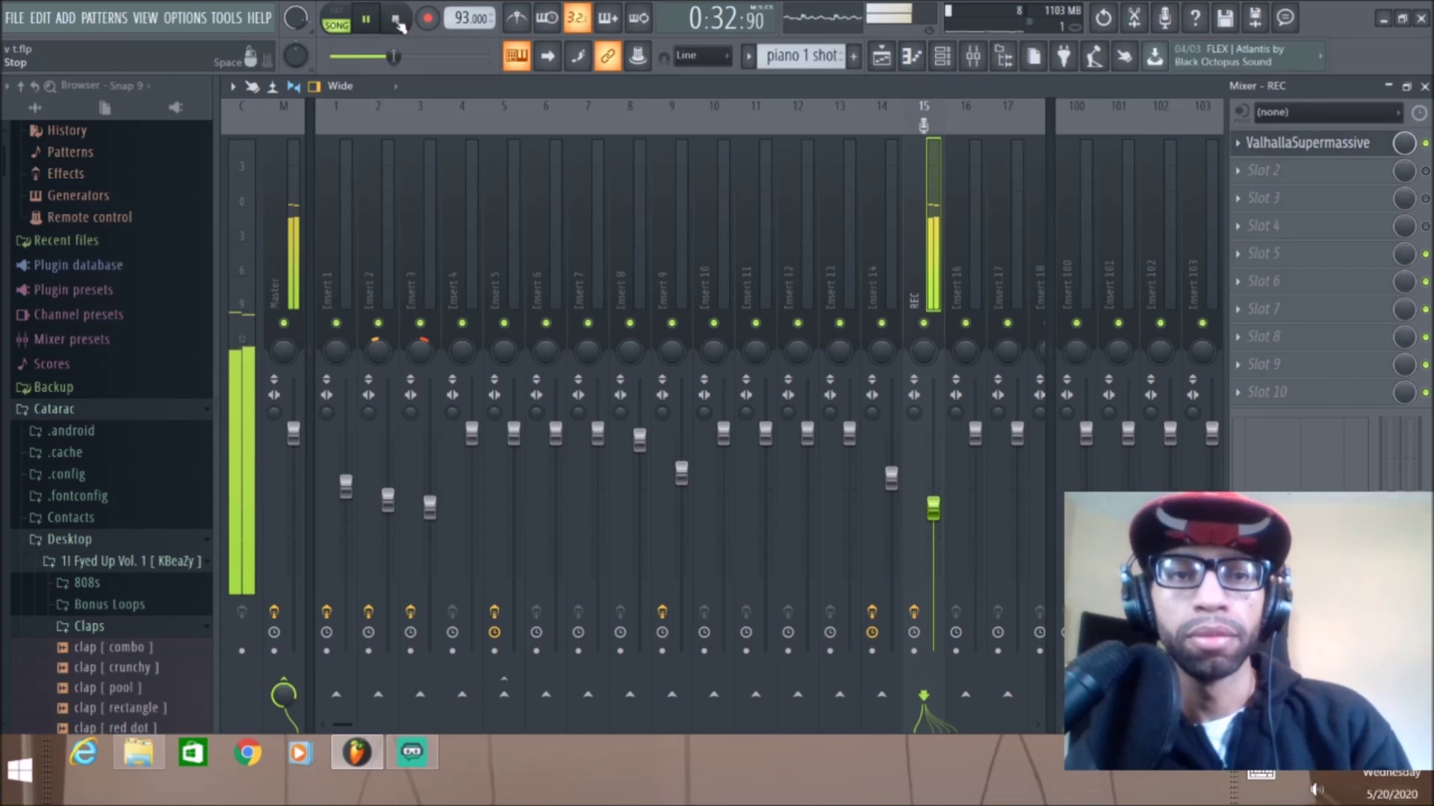
left_click(1425, 143)
left_click(1425, 143)
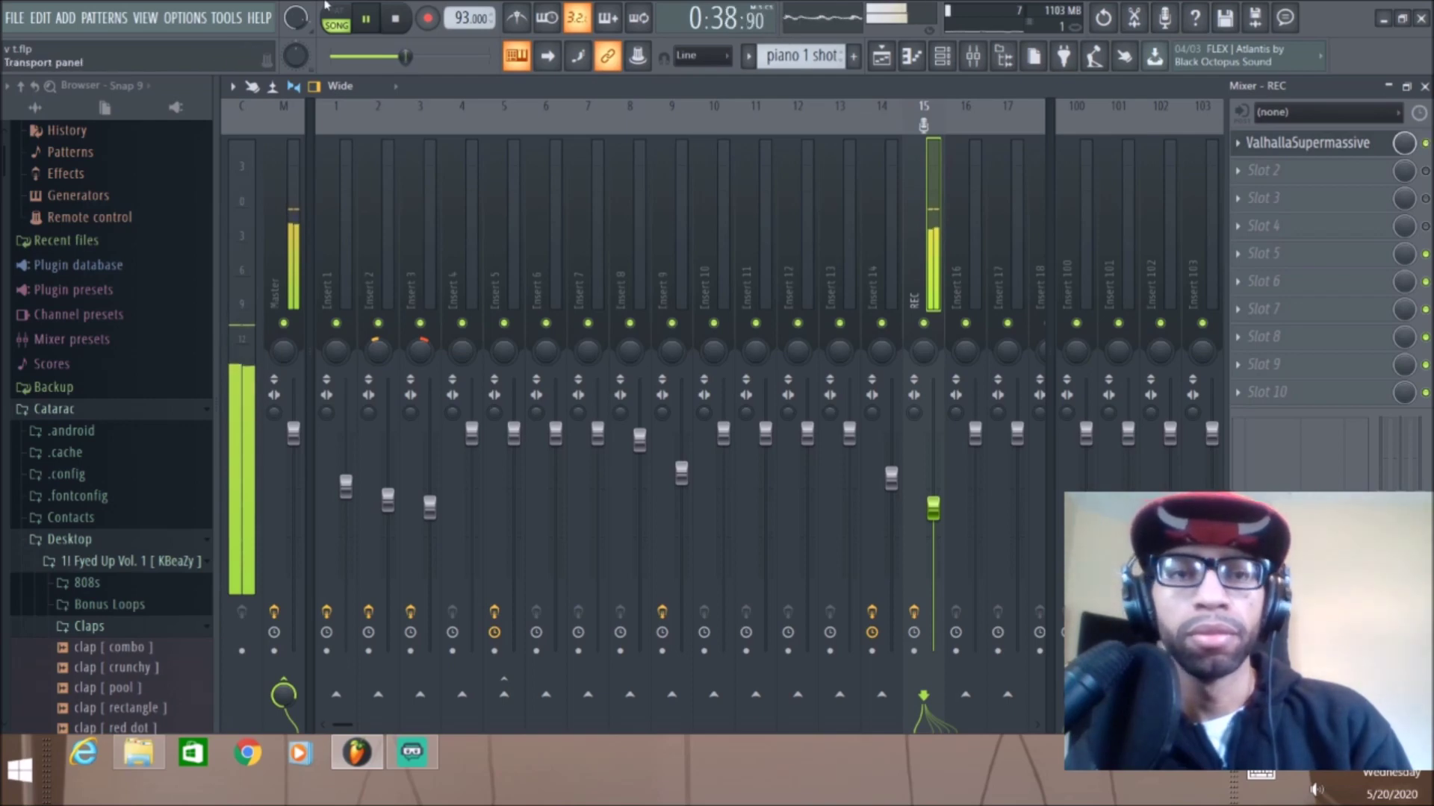
left_click(398, 25)
Step: Unmute the beat tracks, bypass ValhallaSupermassive on the REC insert, and play the auto-tuned vocal with the beat
key("F5")
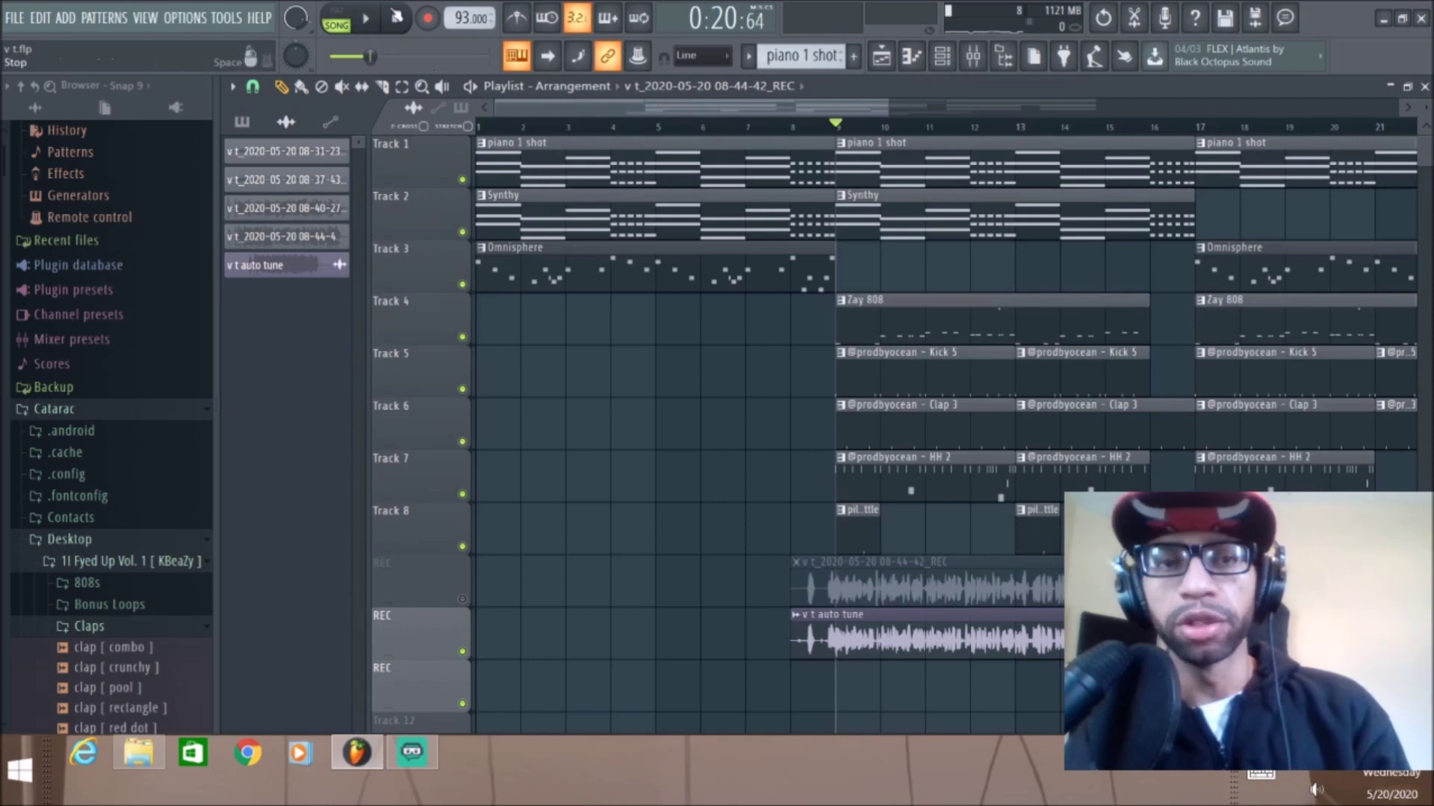
left_click(975, 57)
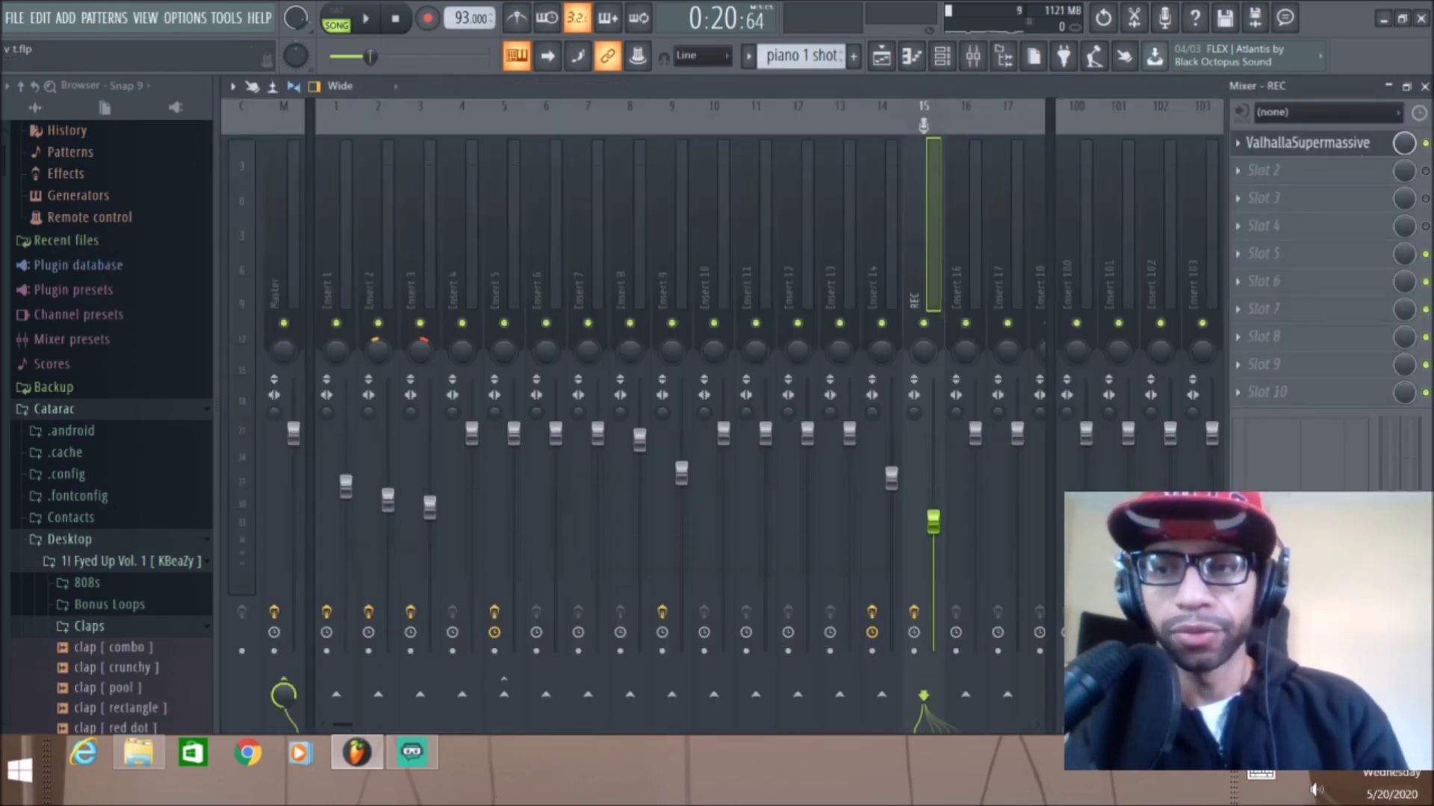
left_click(1425, 143)
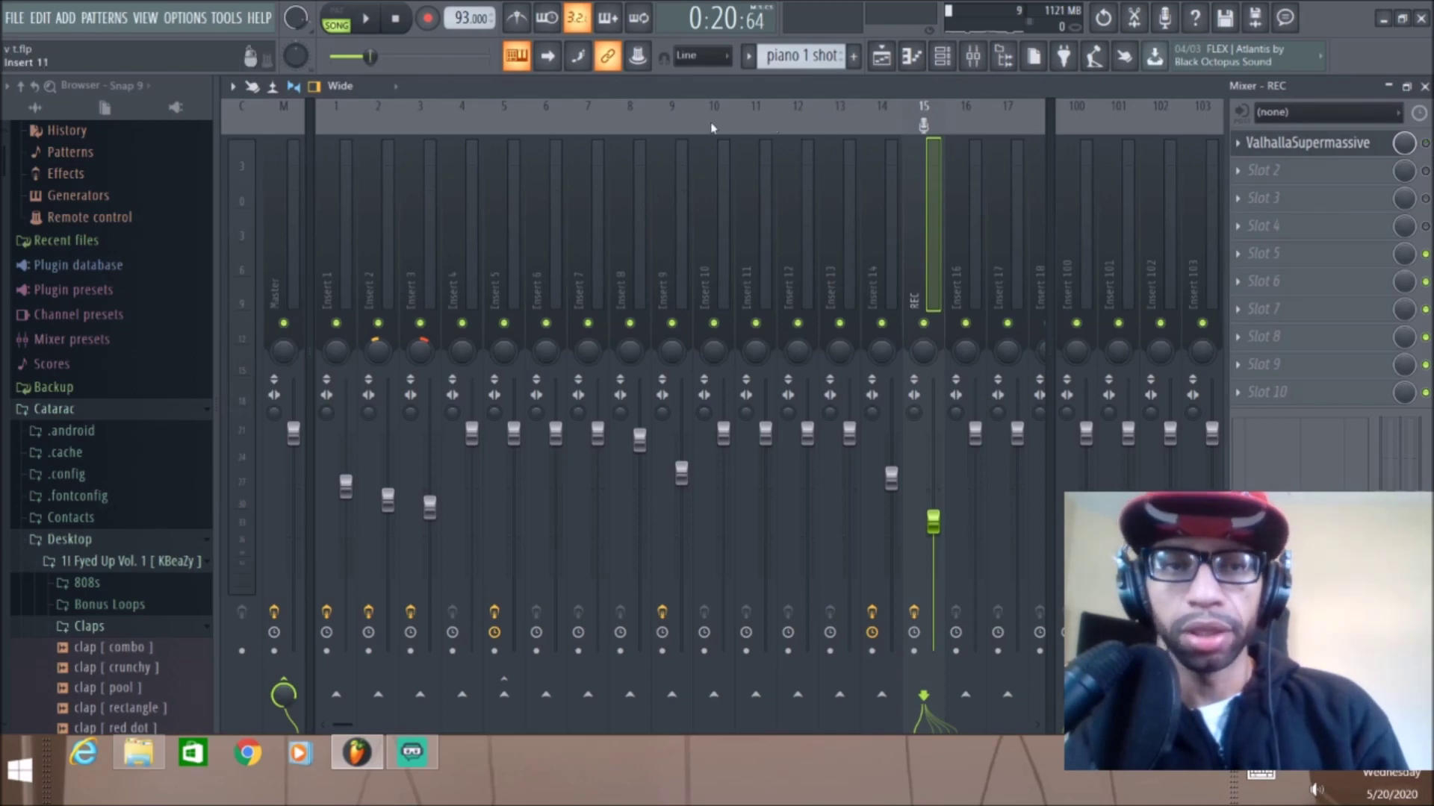
left_click(366, 14)
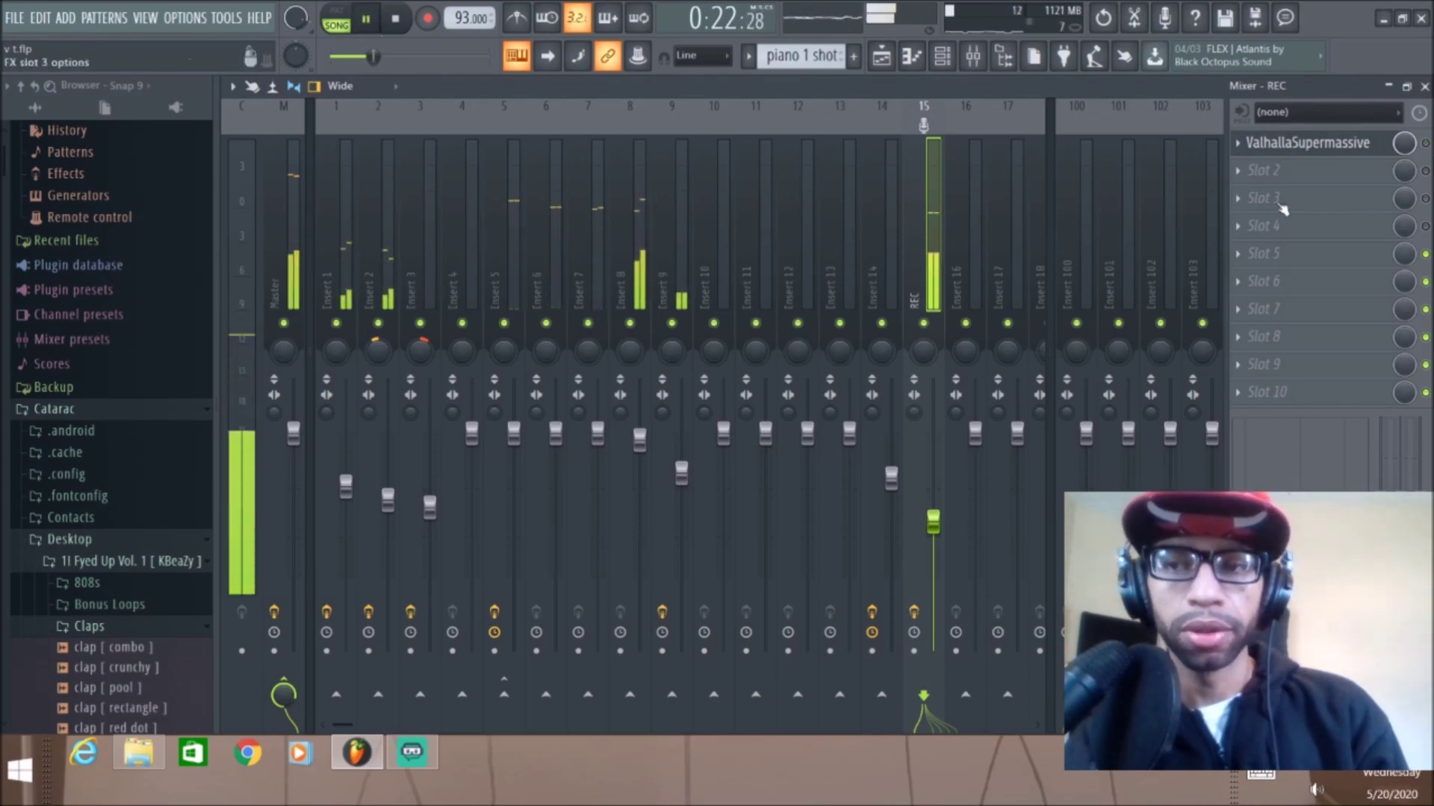
Step: Re-enable ValhallaSupermassive during playback, replay the full mix from bar 9 with the REC fader slightly lower, and stop
left_click(1426, 144)
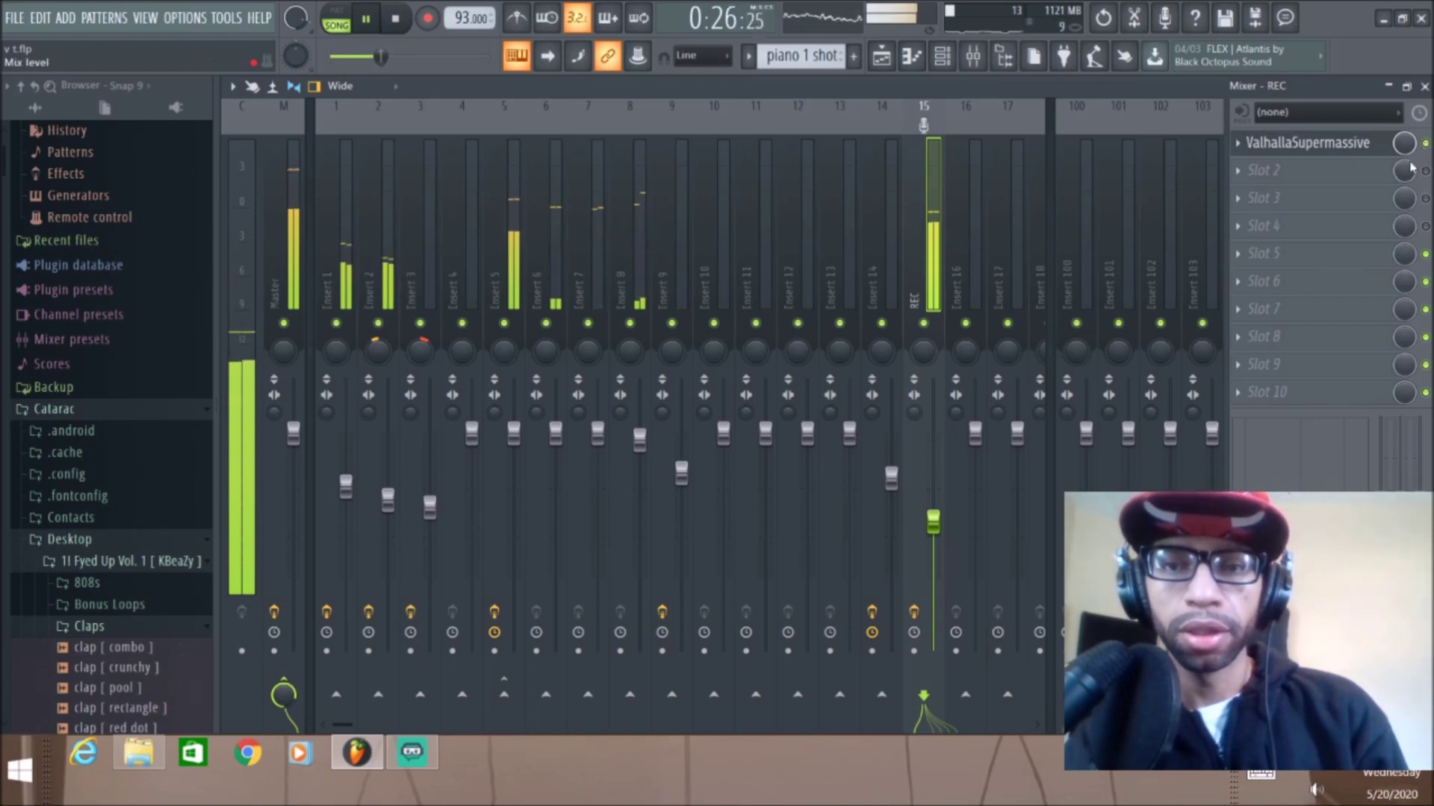
left_click(399, 23)
left_click(366, 20)
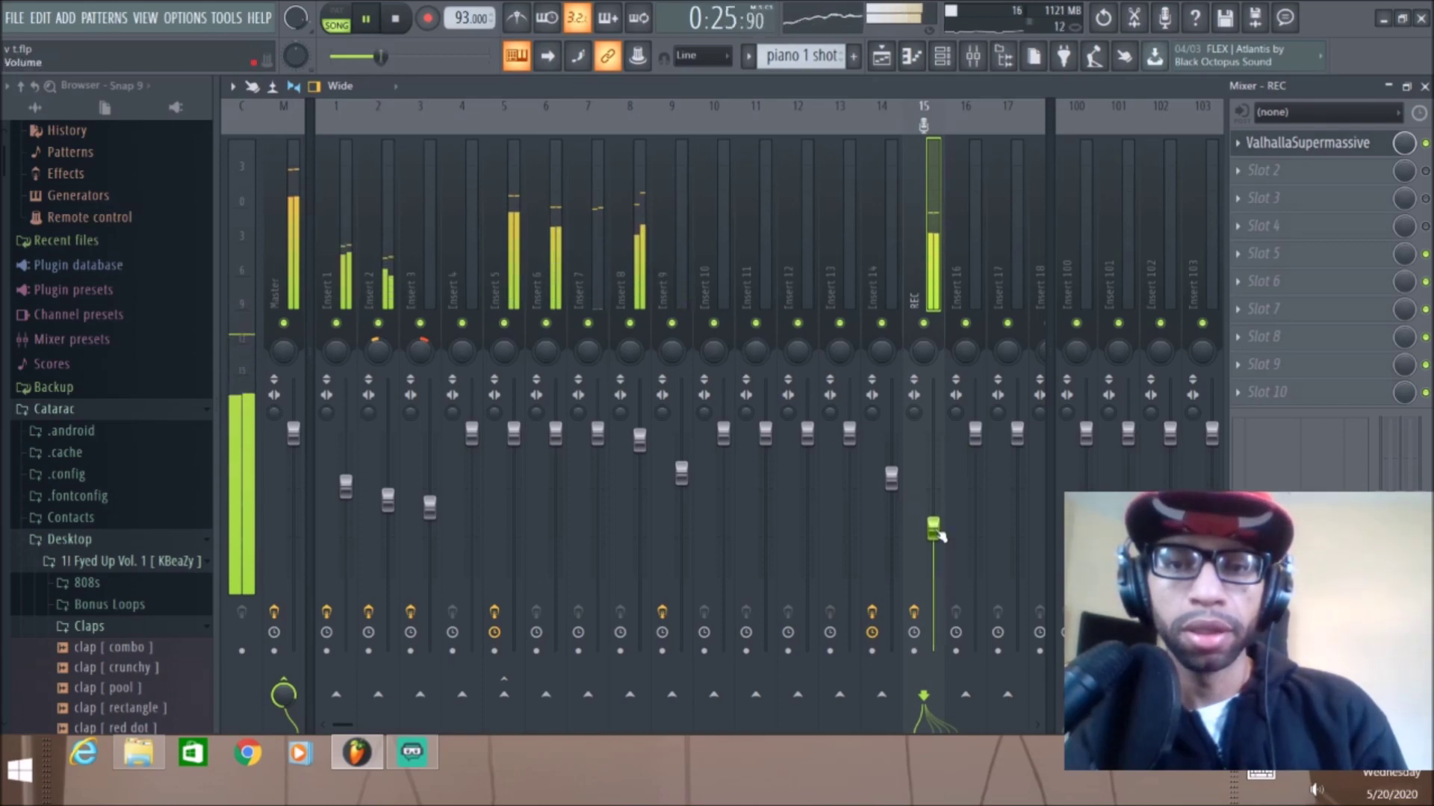
left_click(399, 22)
key("F5")
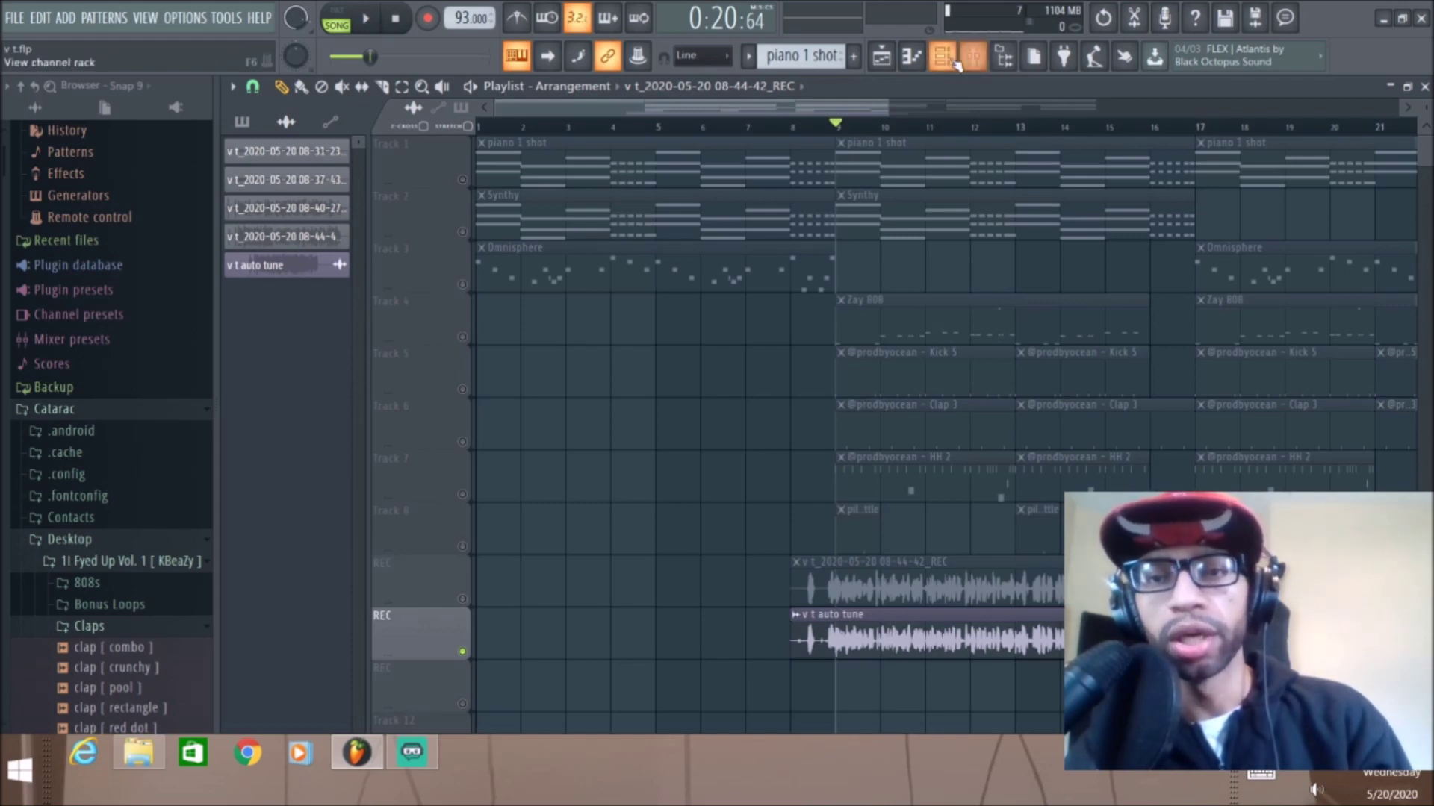
left_click(918, 58)
left_click(943, 58)
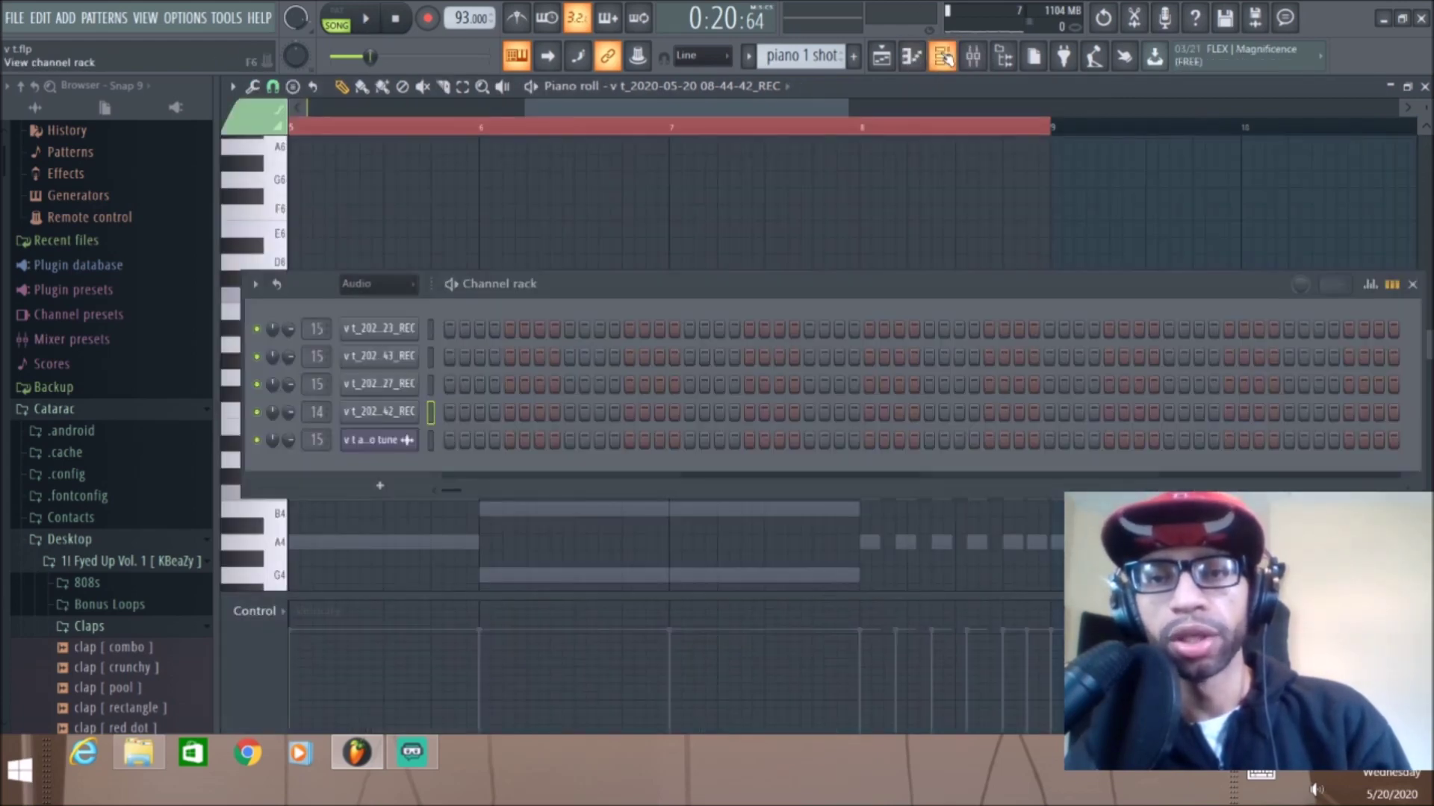
left_click(971, 58)
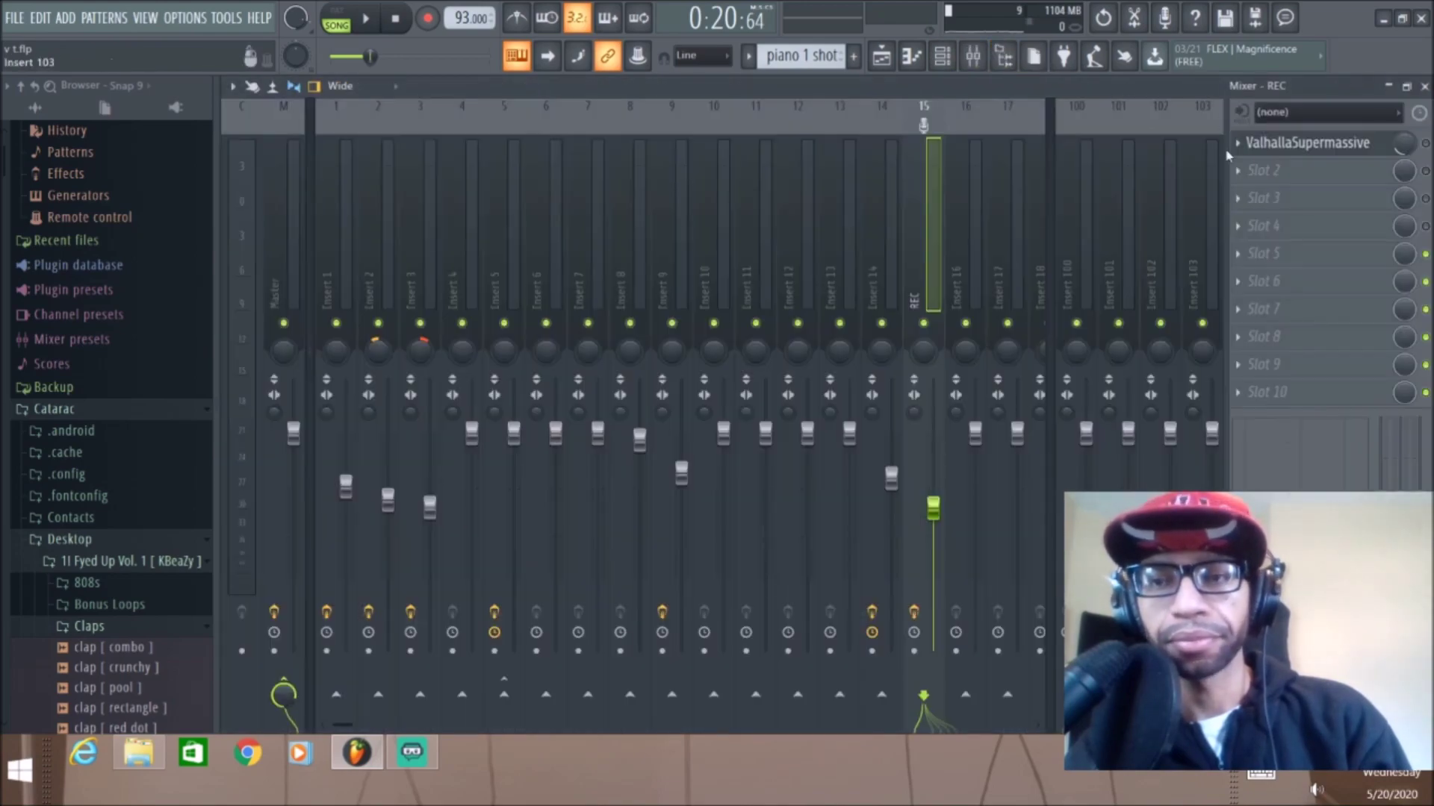
left_click(1241, 171)
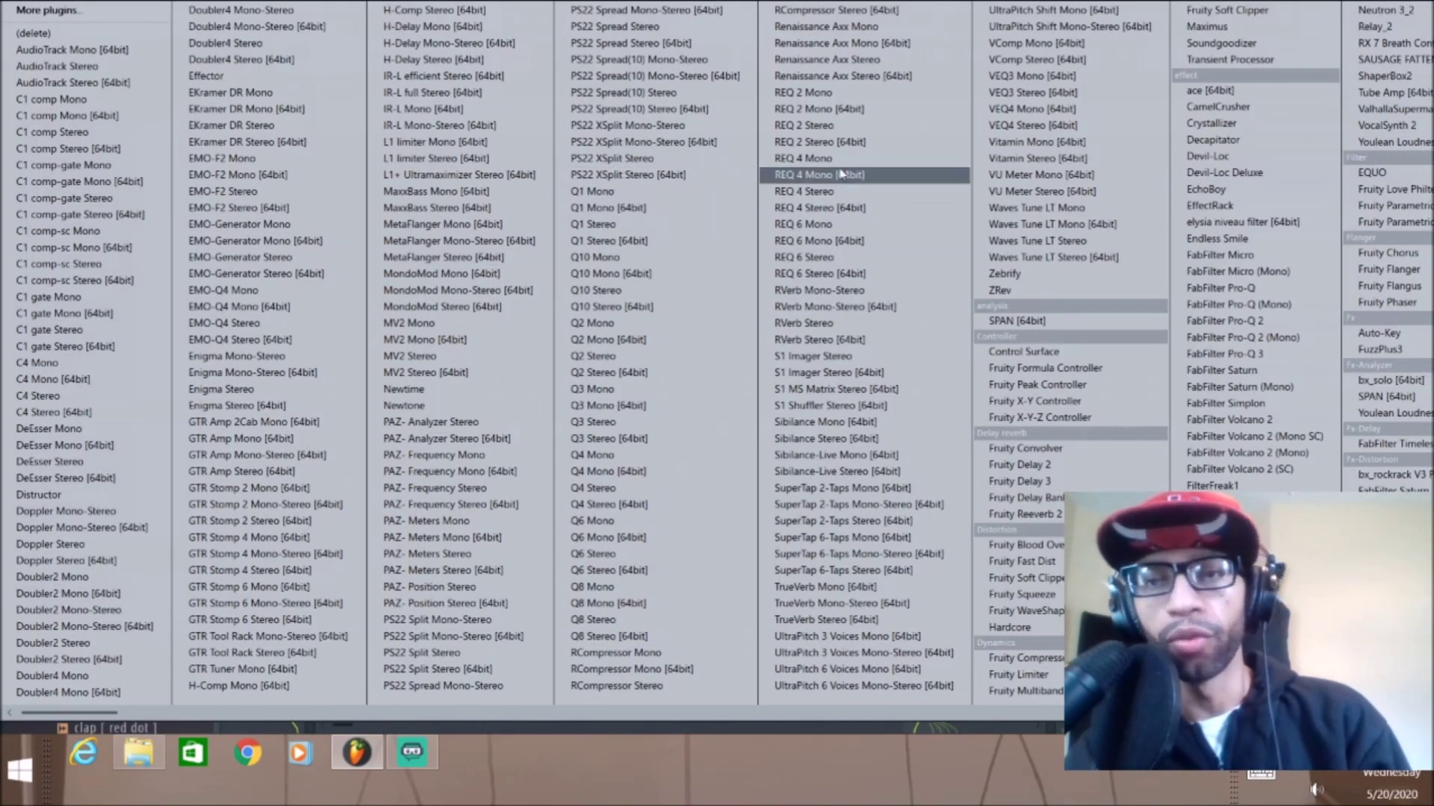
left_click(1221, 114)
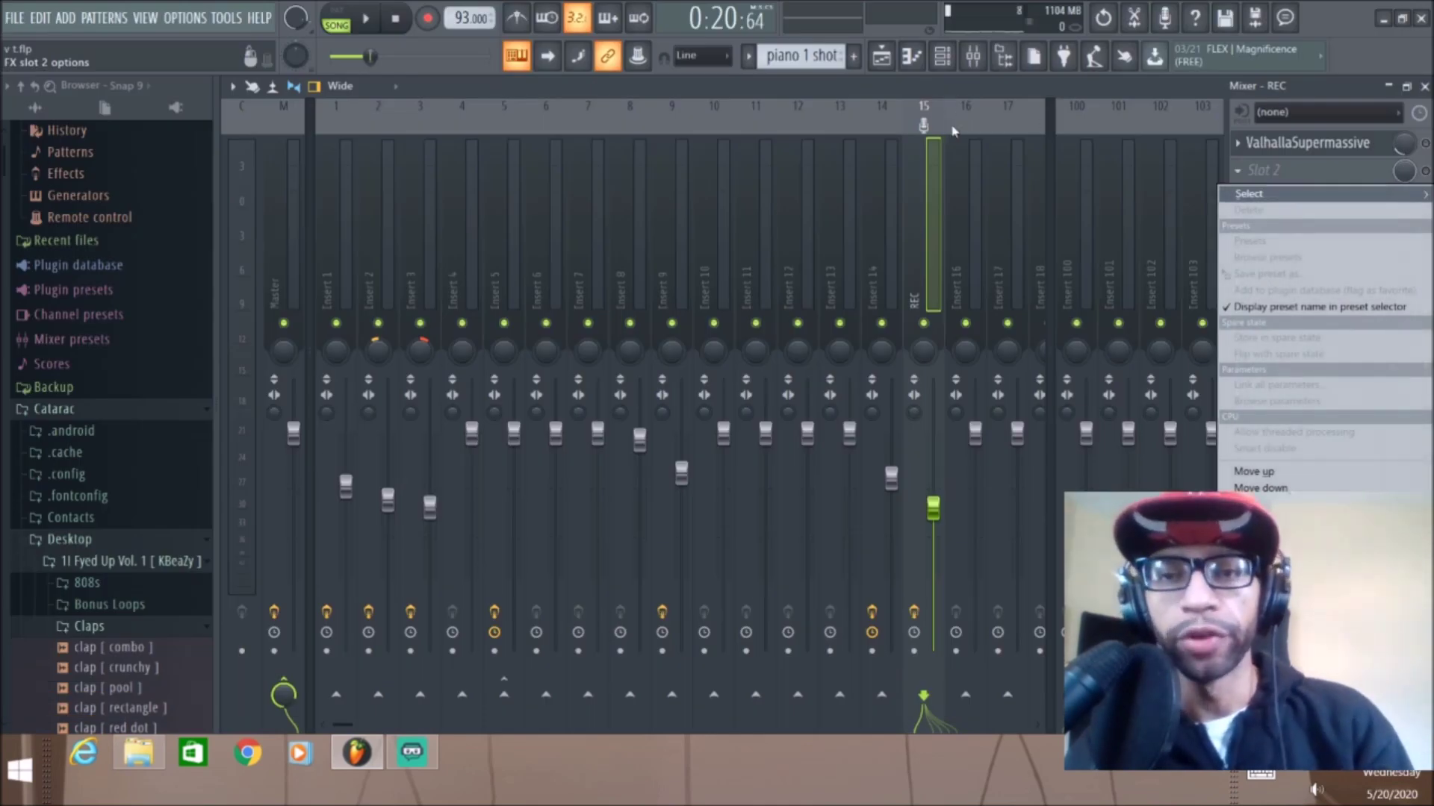
left_click(955, 128)
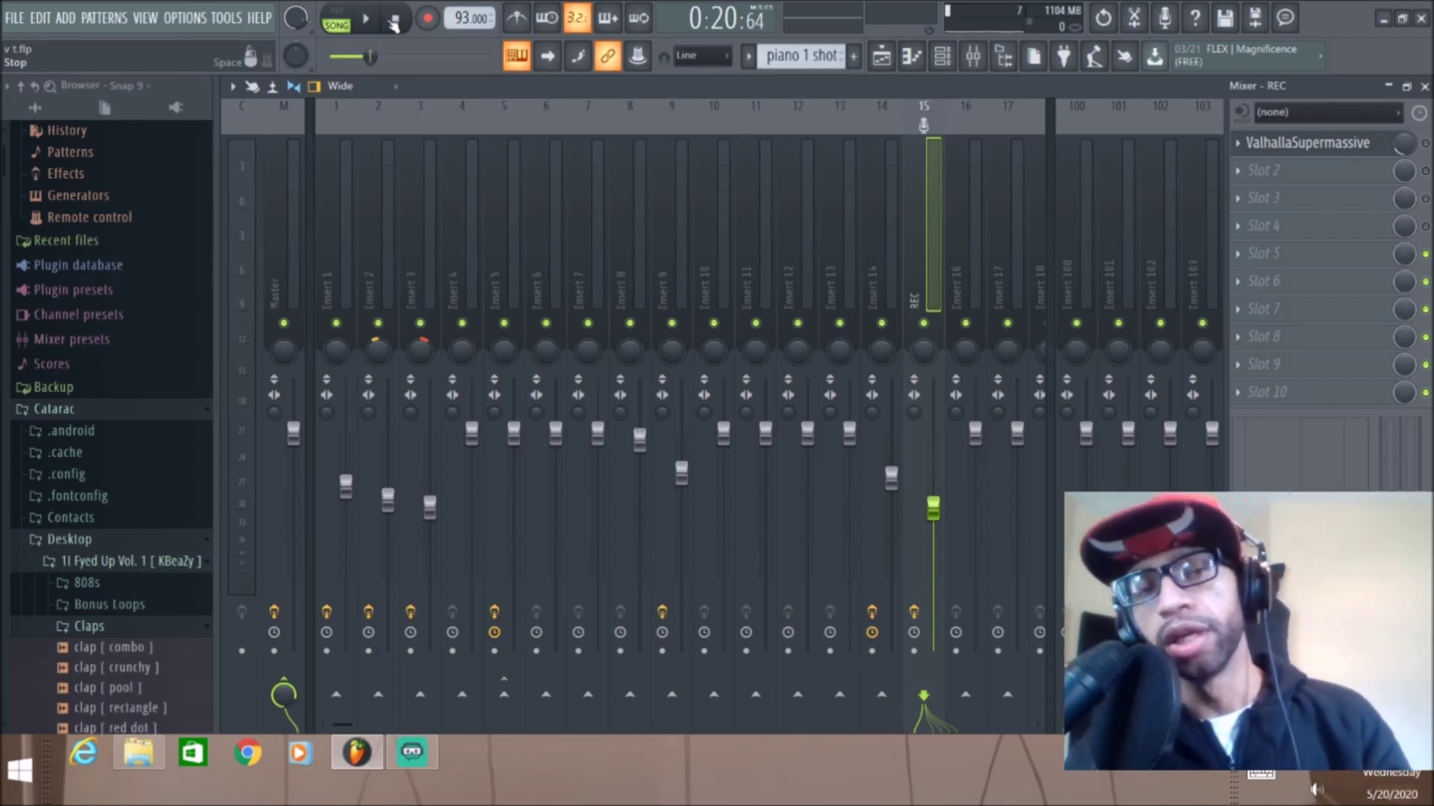
left_click(881, 58)
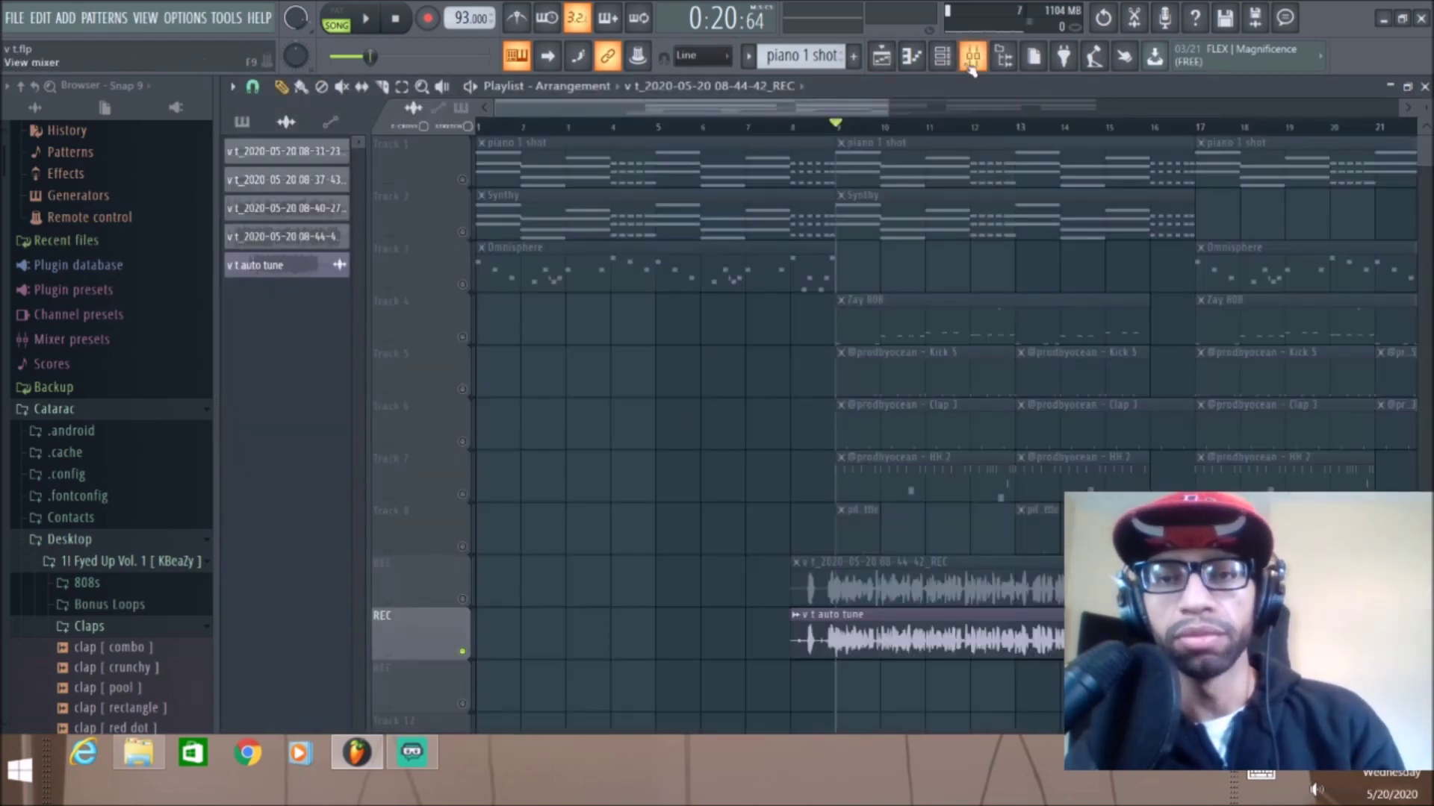
left_click(911, 57)
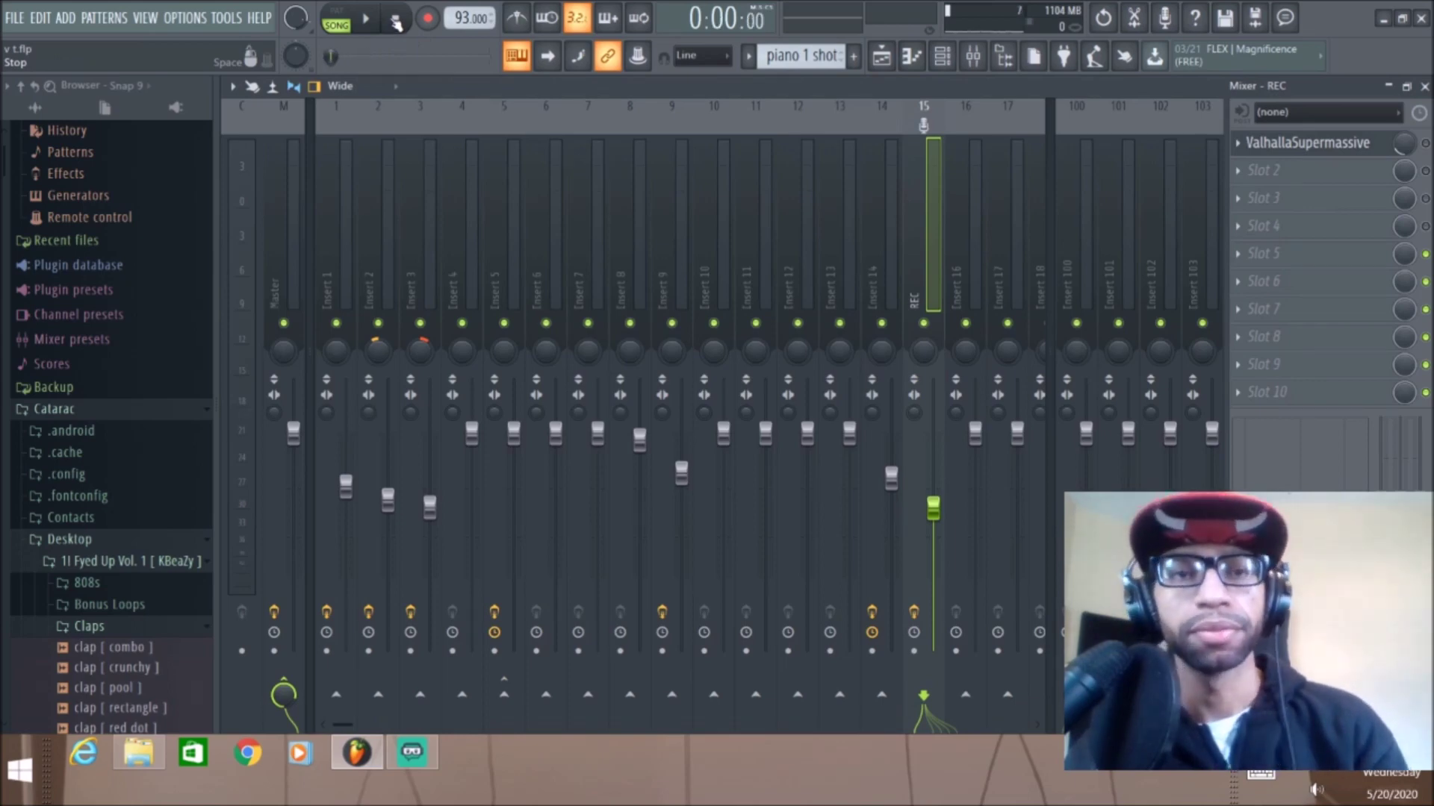
left_click(367, 19)
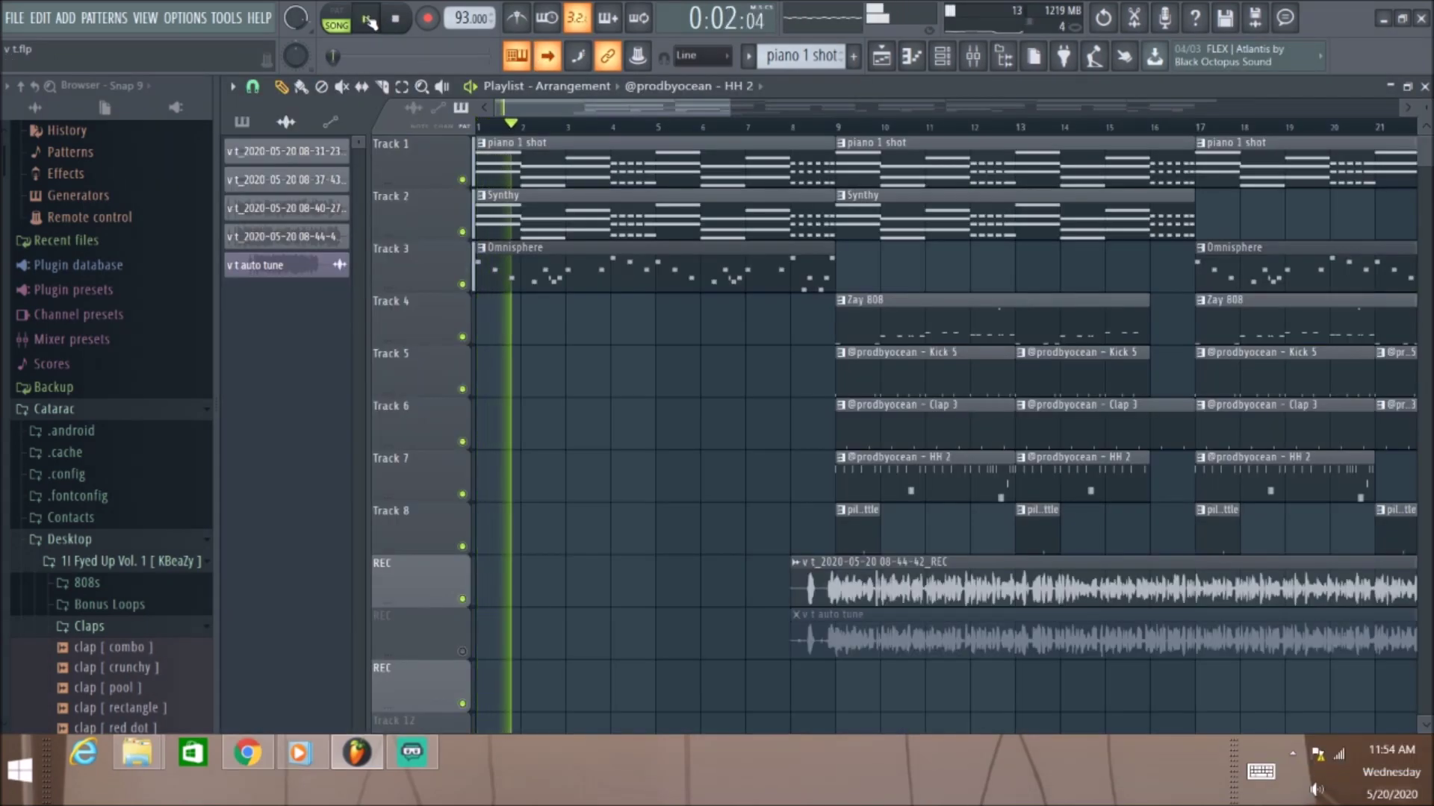